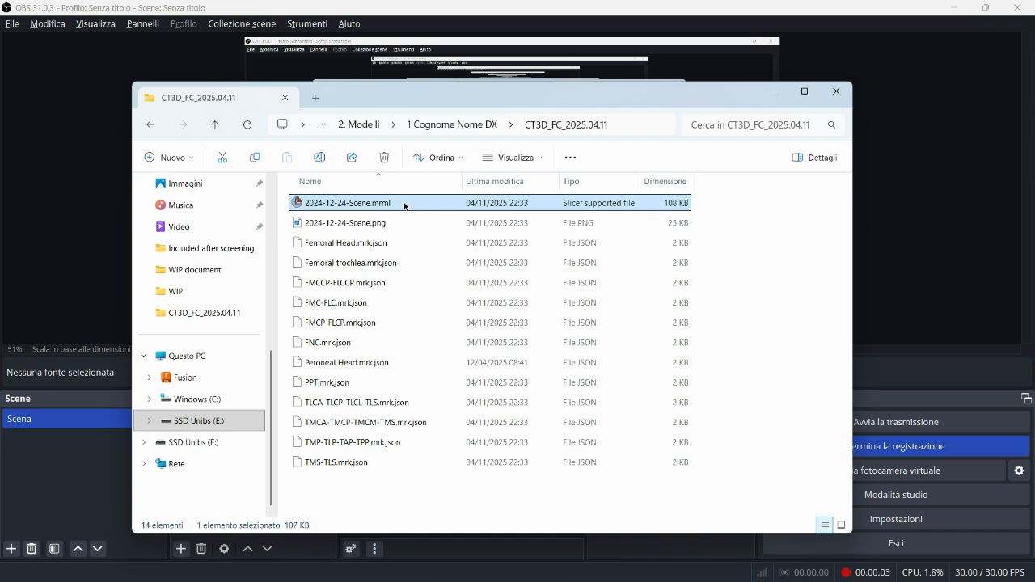
Open the 2024-12-24-Scene.mrml scene in 3D Slicer and switch to the Data module
{"action": "double_click", "coordinate": [405, 203]}
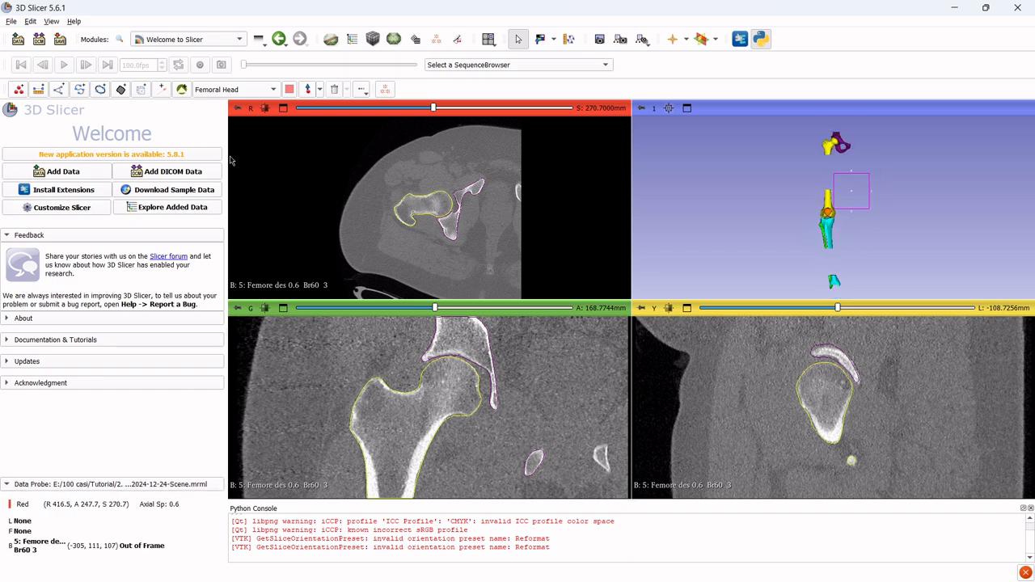
{"action": "left_click", "coordinate": [239, 40]}
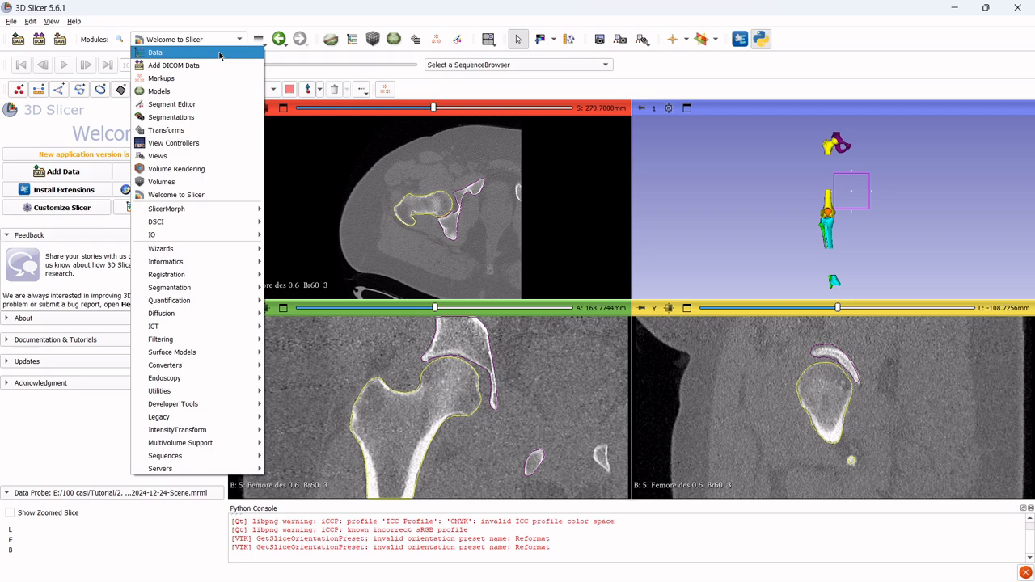
{"action": "left_click", "coordinate": [220, 54]}
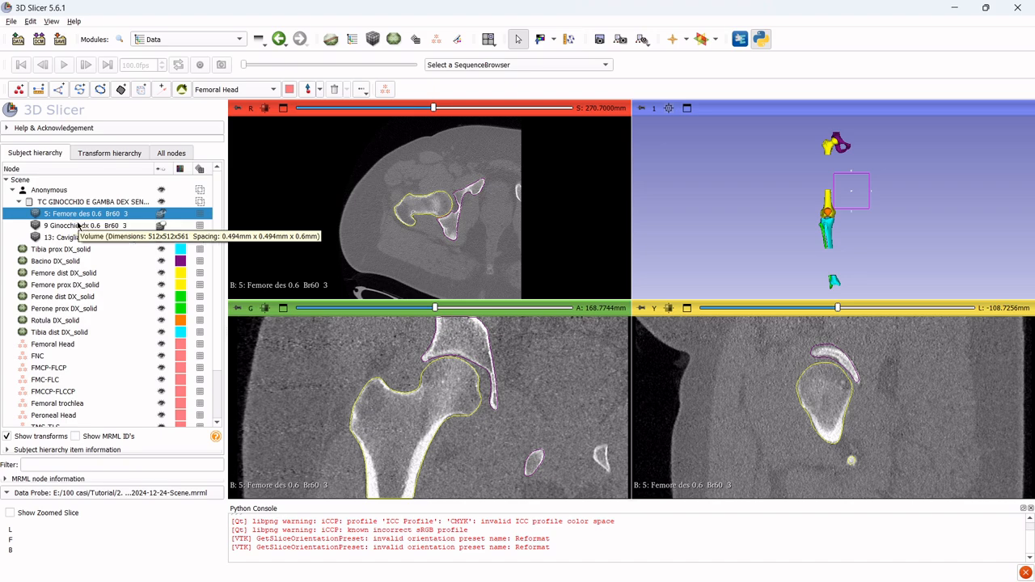
View the knee and ankle CT volumes in the slice views, and return to the 5: Femore des 0.6 Br60 3 volume
{"action": "left_click", "coordinate": [78, 226]}
{"action": "left_click", "coordinate": [162, 229]}
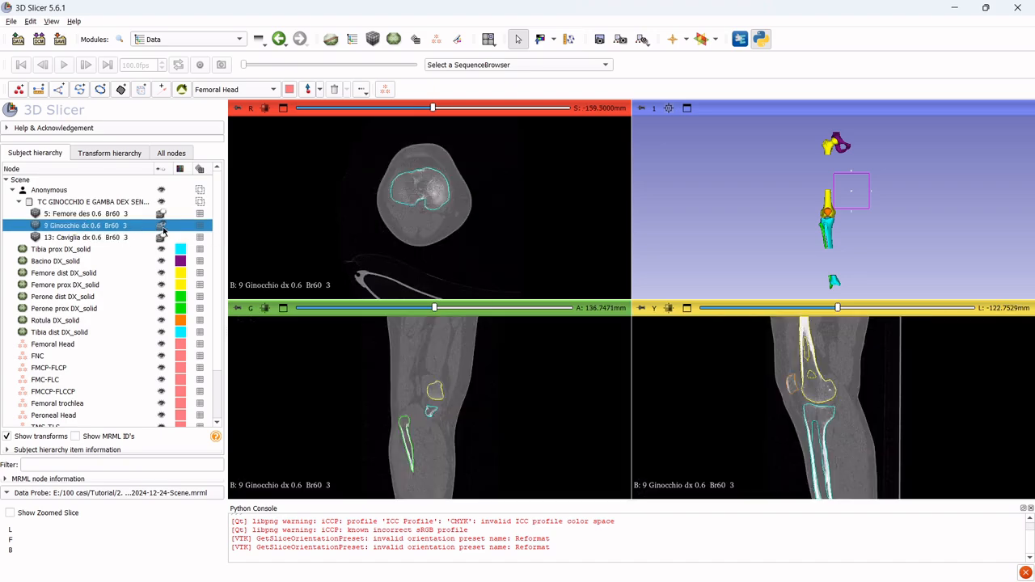
{"action": "left_click", "coordinate": [142, 237]}
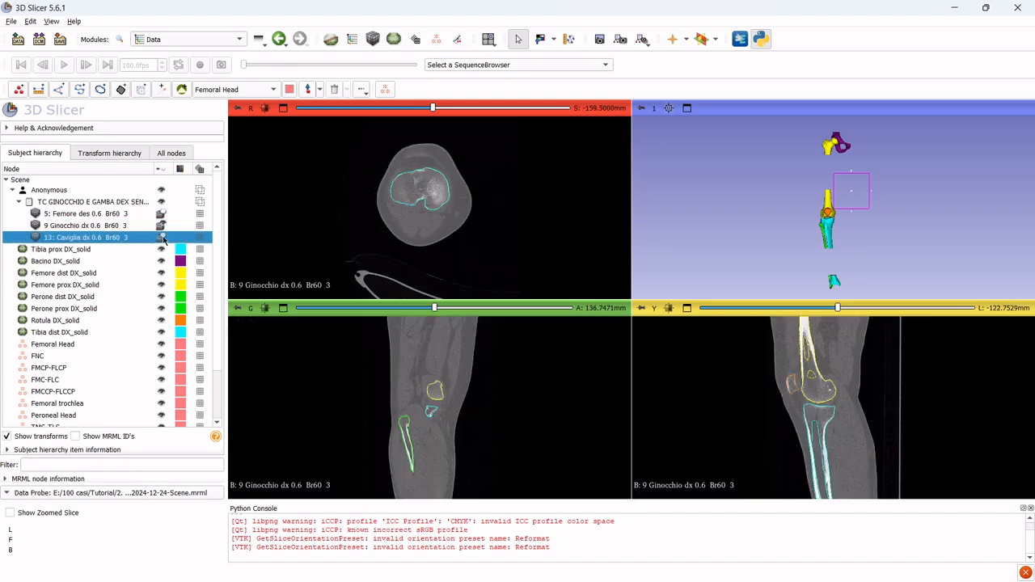
{"action": "left_click", "coordinate": [163, 238]}
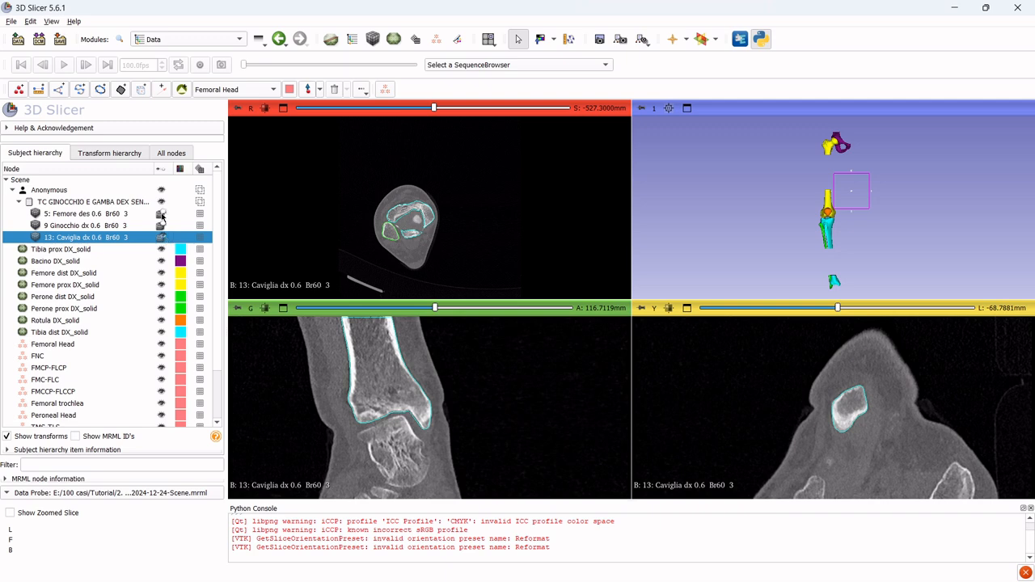
{"action": "left_click", "coordinate": [162, 213]}
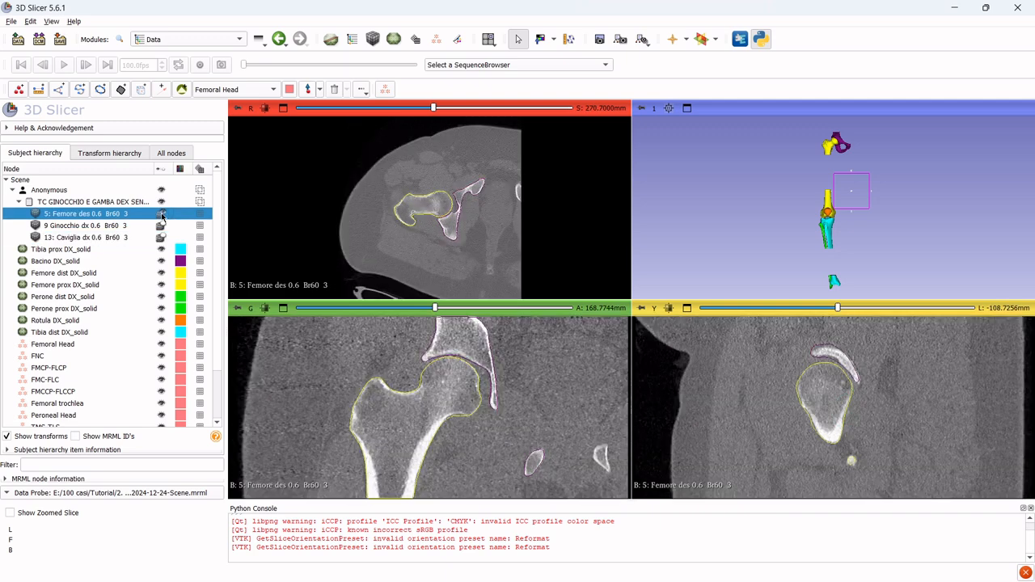
Toggle the visibility of the Femore prox DX_solid model off and back on
{"action": "left_click", "coordinate": [53, 251]}
{"action": "left_click", "coordinate": [57, 261]}
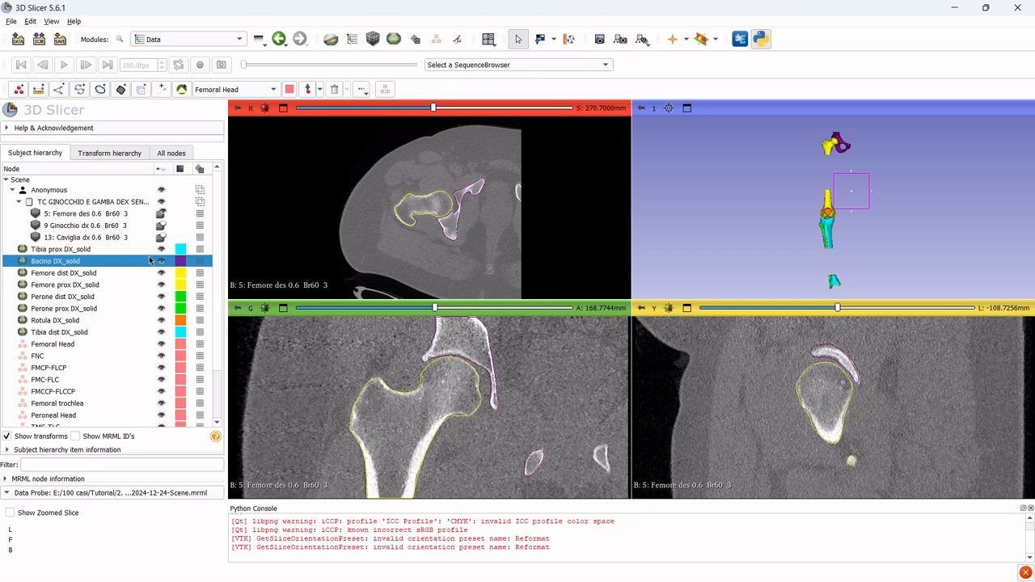
{"action": "scroll", "coordinate": [861, 205], "scroll_direction": "down", "scroll_amount": 2}
{"action": "scroll", "coordinate": [862, 205], "scroll_direction": "up", "scroll_amount": 2}
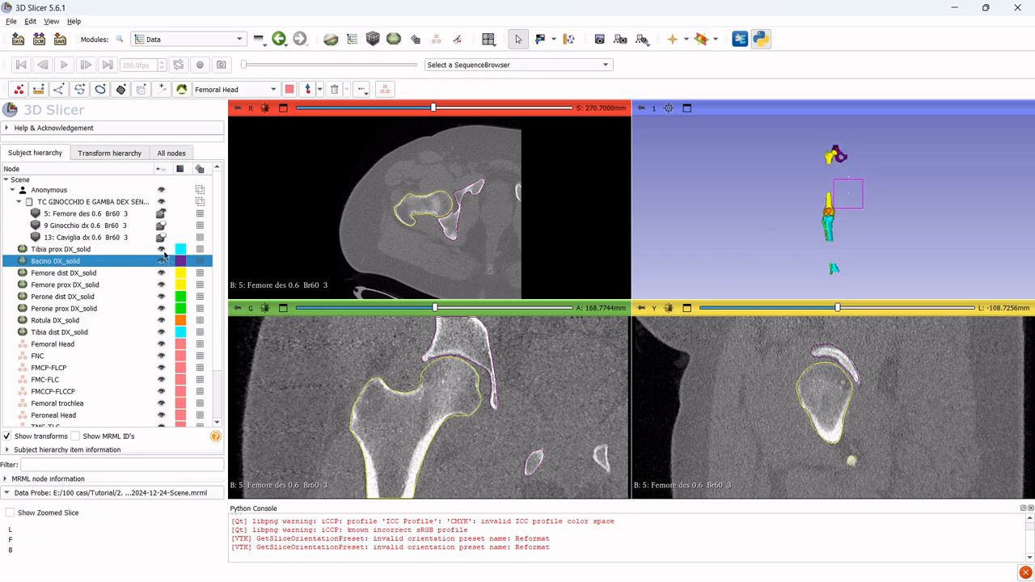
{"action": "left_click", "coordinate": [162, 251]}
{"action": "left_click", "coordinate": [164, 286]}
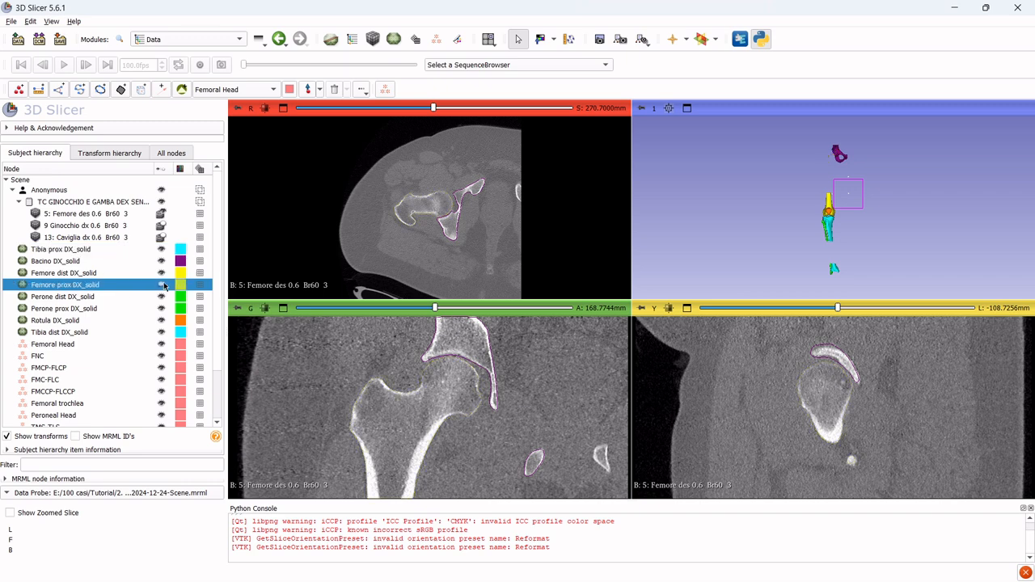
Hide the Bacino DX_solid pelvis model
{"action": "left_click", "coordinate": [158, 263]}
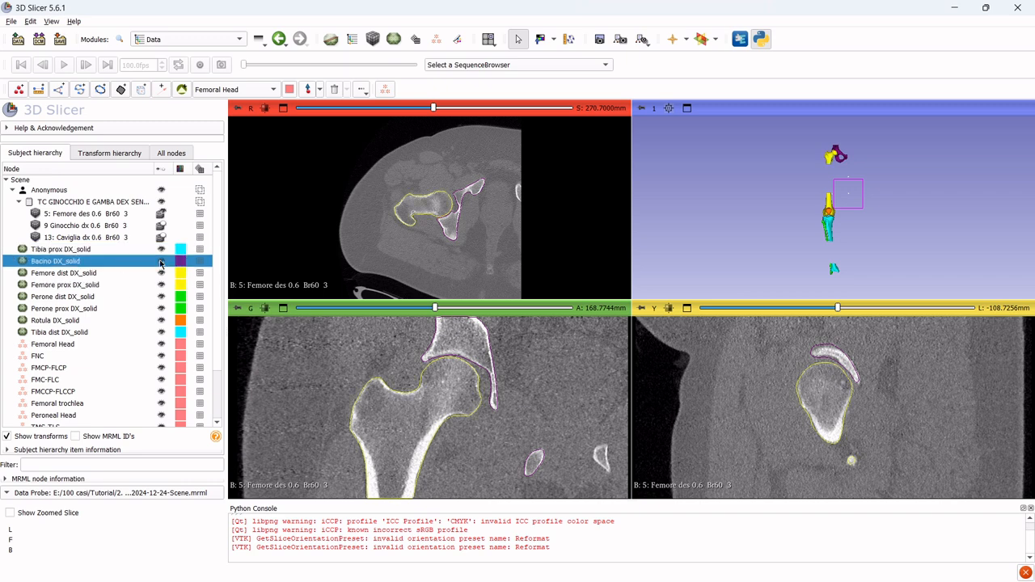
{"action": "left_click", "coordinate": [161, 261]}
{"action": "left_click", "coordinate": [161, 262]}
{"action": "left_click", "coordinate": [161, 262]}
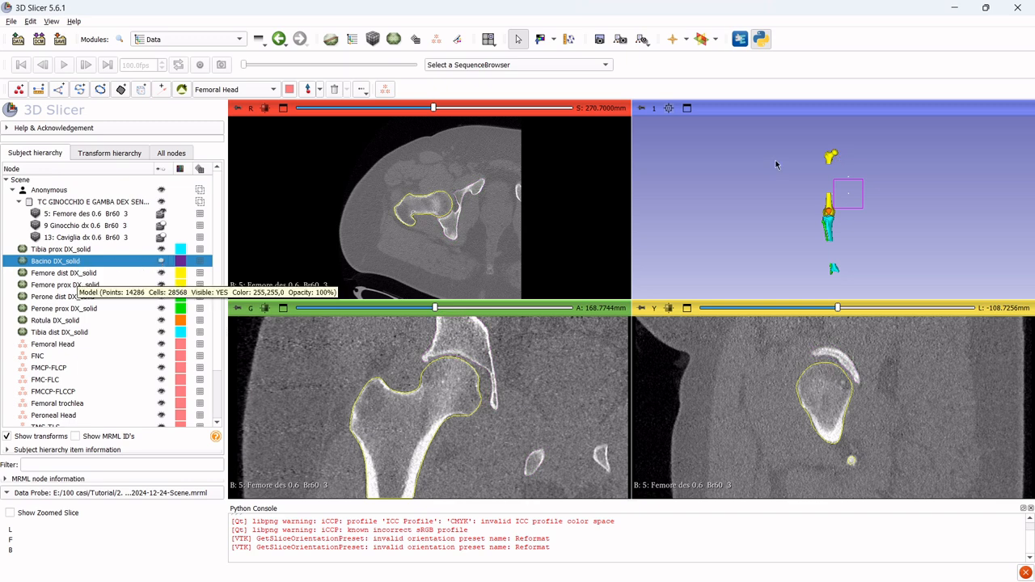
Step through the markup point lists in the scene hierarchy, starting from and returning to Femoral Head
{"action": "scroll", "coordinate": [131, 285], "scroll_direction": "down", "scroll_amount": 2}
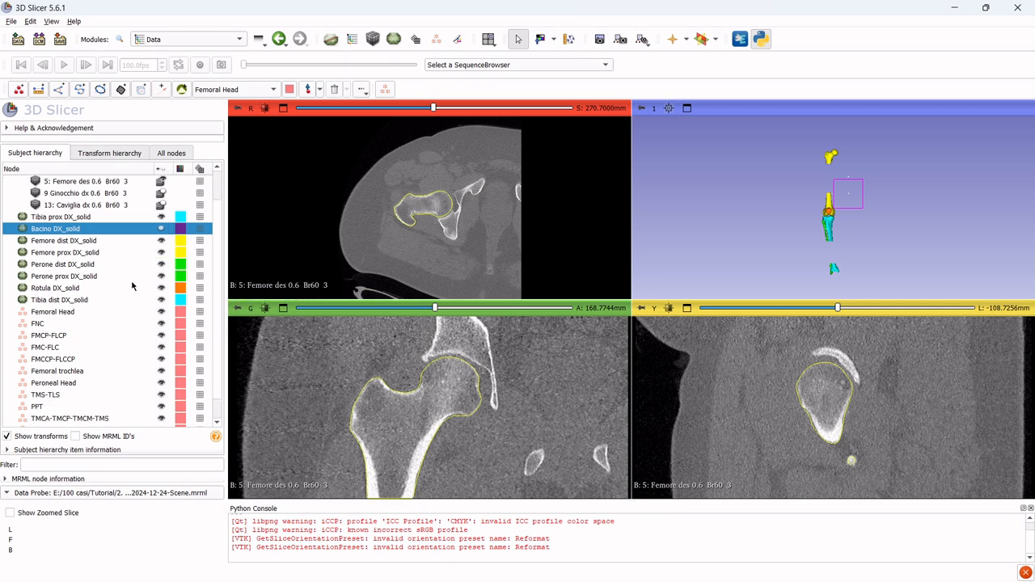
{"action": "left_click", "coordinate": [86, 290]}
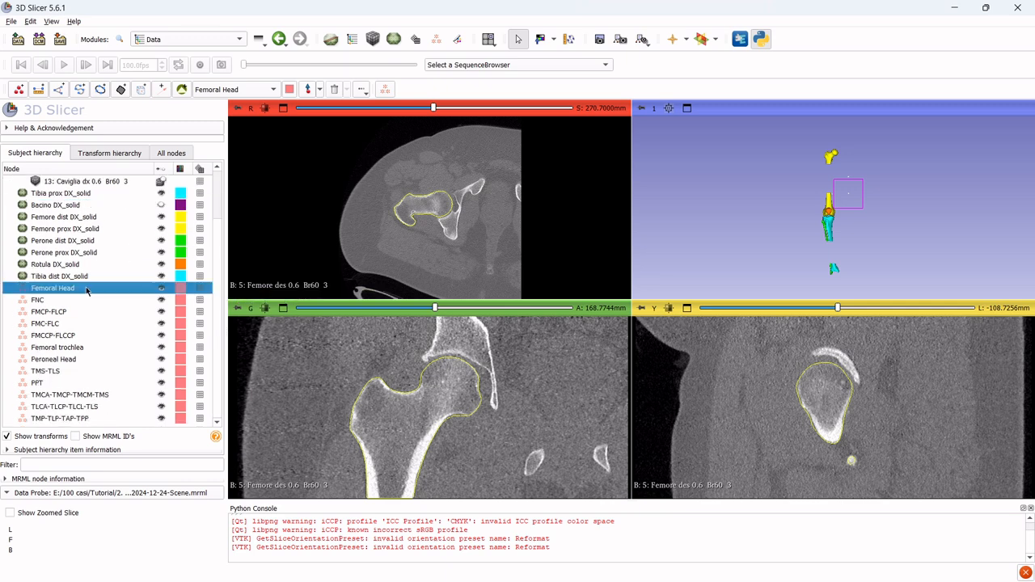
{"action": "key", "text": "Down"}
{"action": "key", "text": "Down"}
{"action": "key", "text": "Down"}
{"action": "key", "text": "Down"}
{"action": "key", "text": "Down"}
{"action": "key", "text": "Down"}
{"action": "key", "text": "Down"}
{"action": "key", "text": "Down"}
{"action": "key", "text": "Down"}
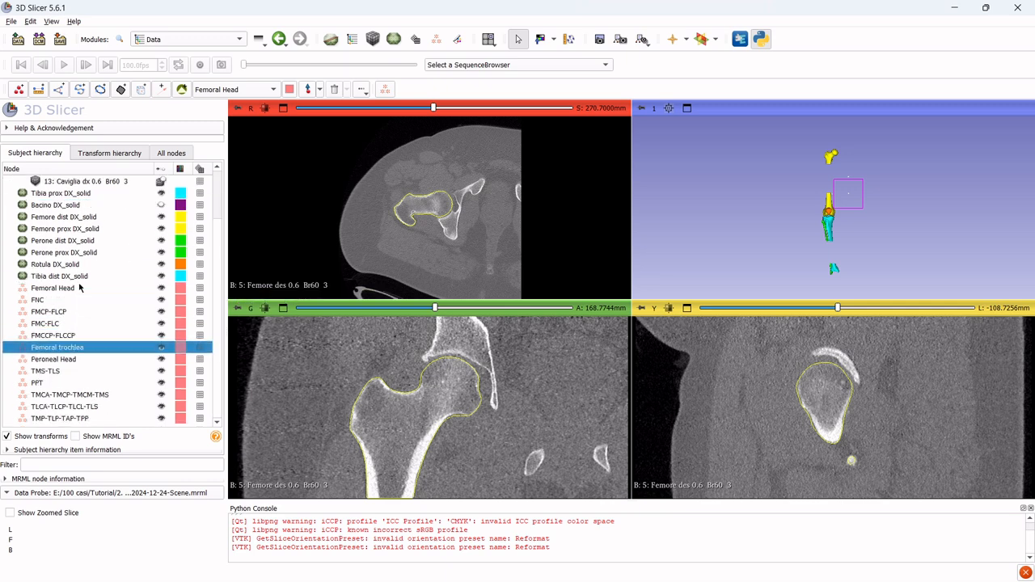
{"action": "key", "text": "Down"}
{"action": "key", "text": "Down"}
{"action": "left_click", "coordinate": [76, 288]}
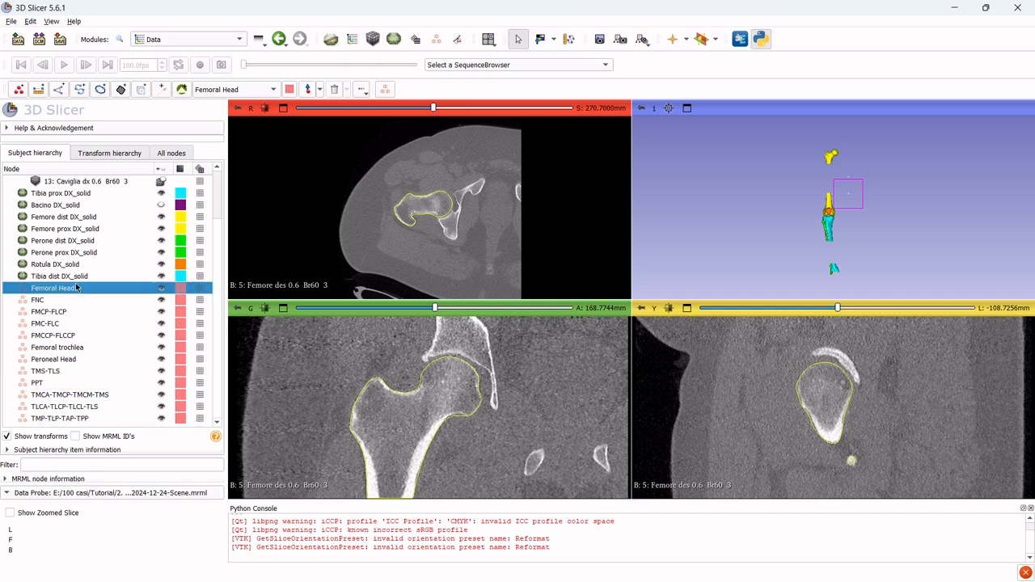
Toggle the slice display of the 5: Femore des 0.6 Br60 3 volume off and back on
{"action": "scroll", "coordinate": [77, 288], "scroll_direction": "up", "scroll_amount": 2}
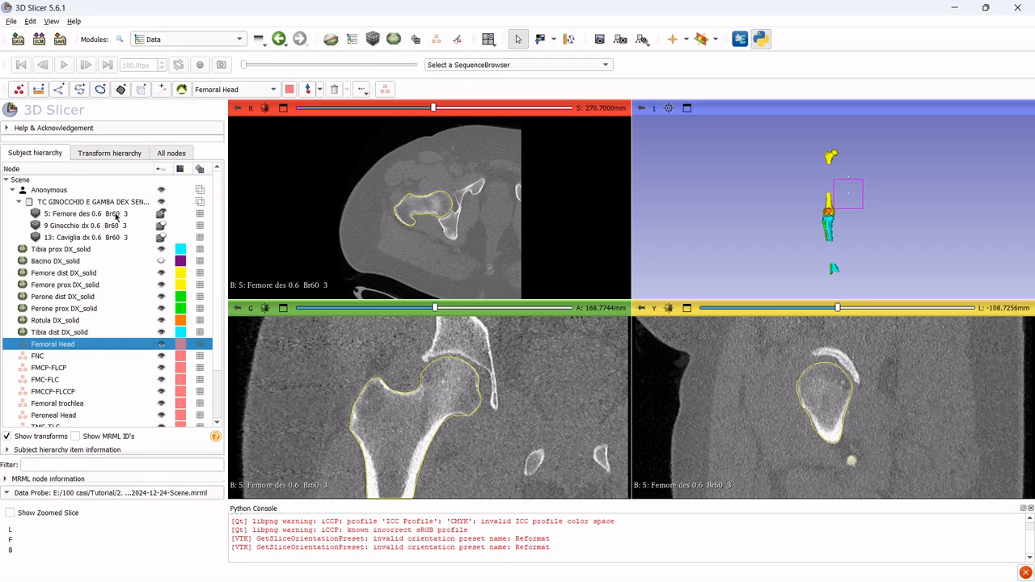
{"action": "left_click", "coordinate": [113, 215]}
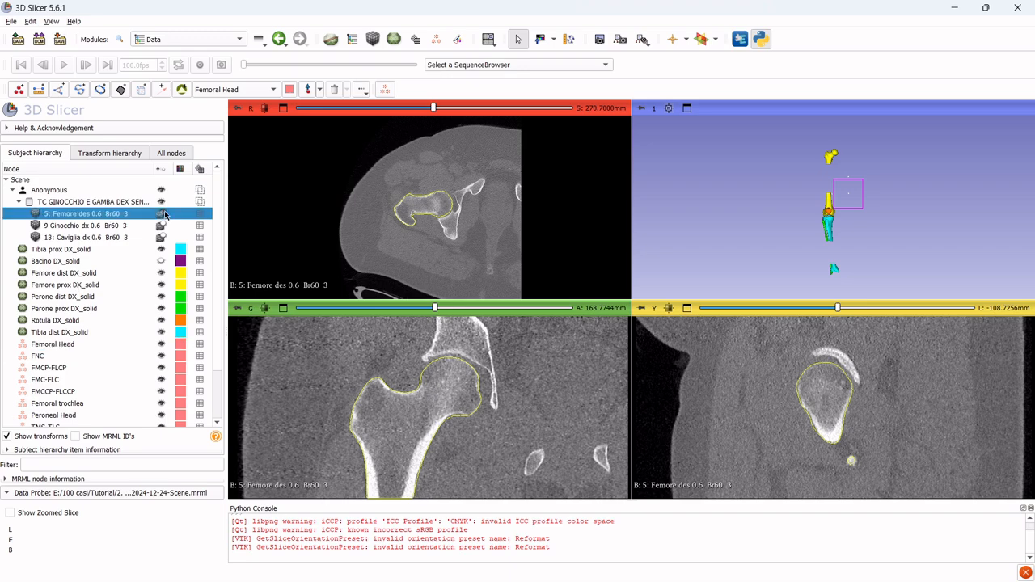
{"action": "left_click", "coordinate": [161, 213]}
{"action": "left_click", "coordinate": [162, 213]}
Switch to the Markups module and make the Femoral Head point list active
{"action": "left_click", "coordinate": [242, 42]}
{"action": "left_click", "coordinate": [196, 77]}
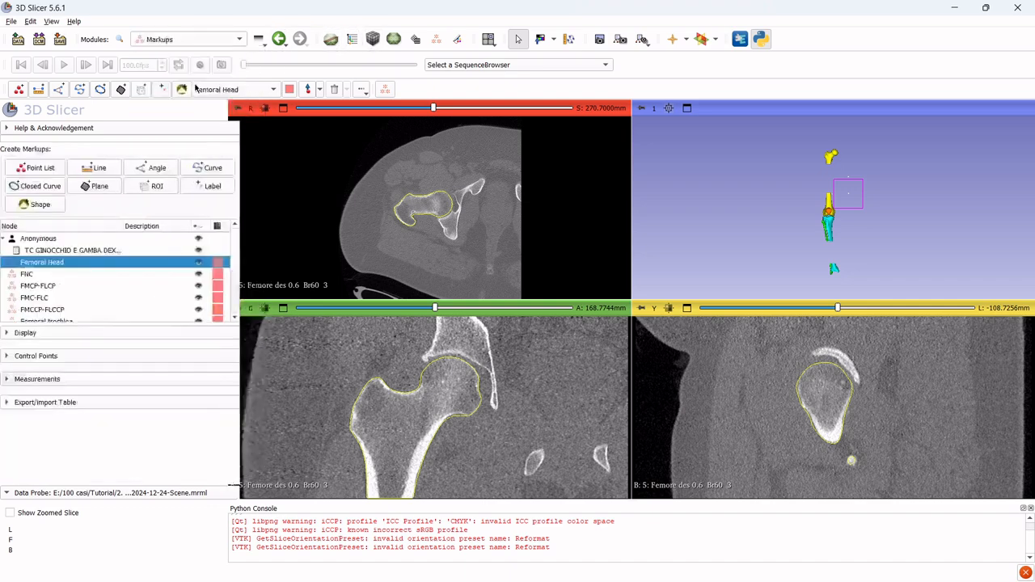
{"action": "left_click", "coordinate": [73, 274]}
{"action": "left_click", "coordinate": [81, 263]}
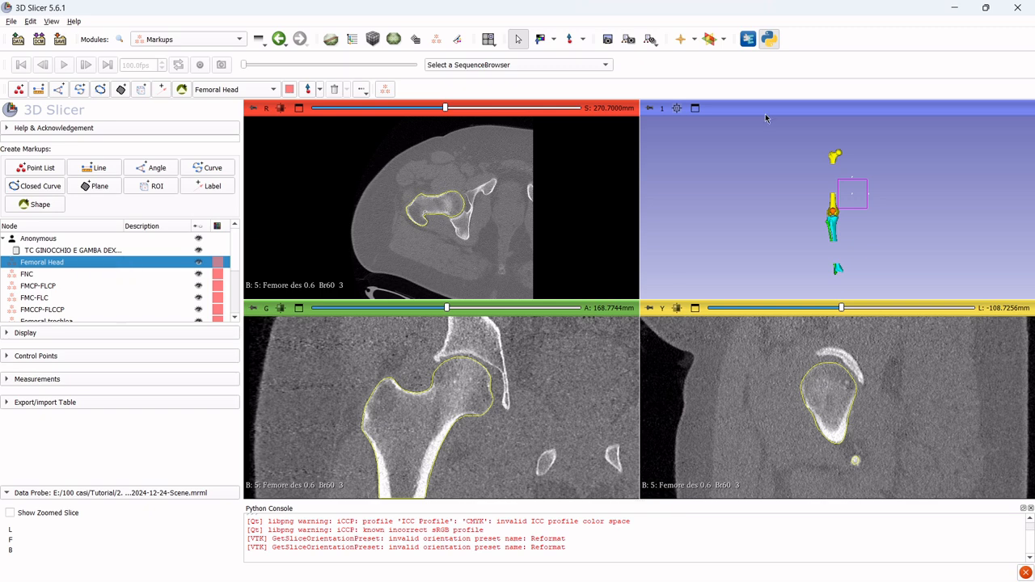
Maximize the 3D view so it fills the whole layout
{"action": "double_click", "coordinate": [757, 167]}
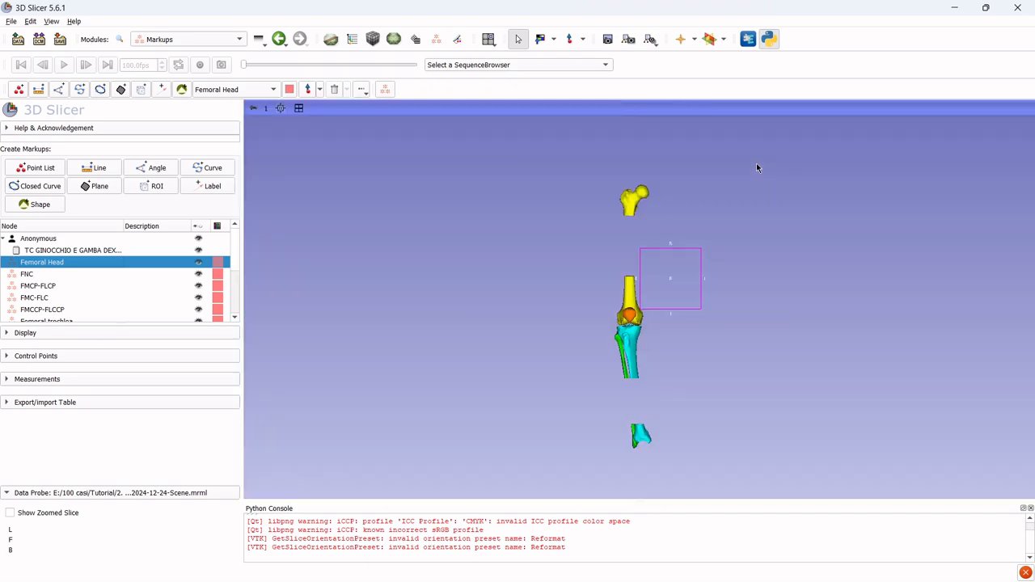
{"action": "left_click", "coordinate": [297, 107]}
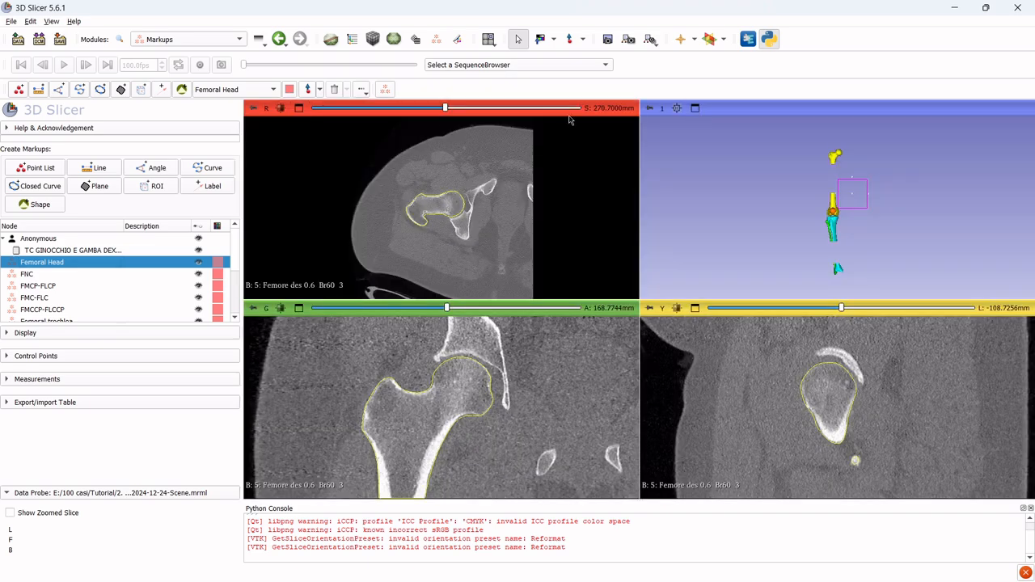
{"action": "left_click", "coordinate": [694, 108]}
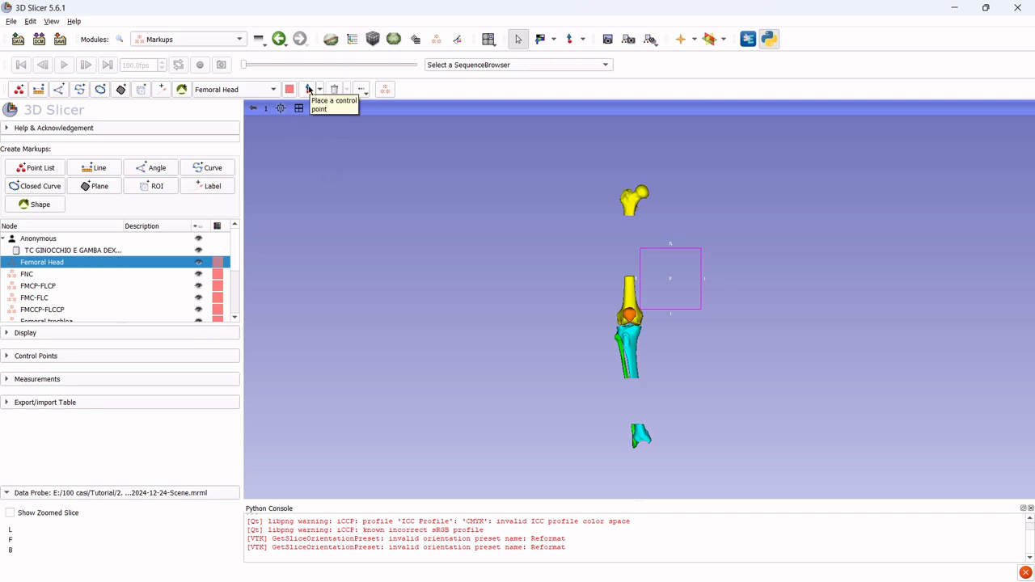
Using multiple control point placement, place nine Femoral Head points spread over the anterior surface of the femoral head
{"action": "left_click", "coordinate": [319, 90]}
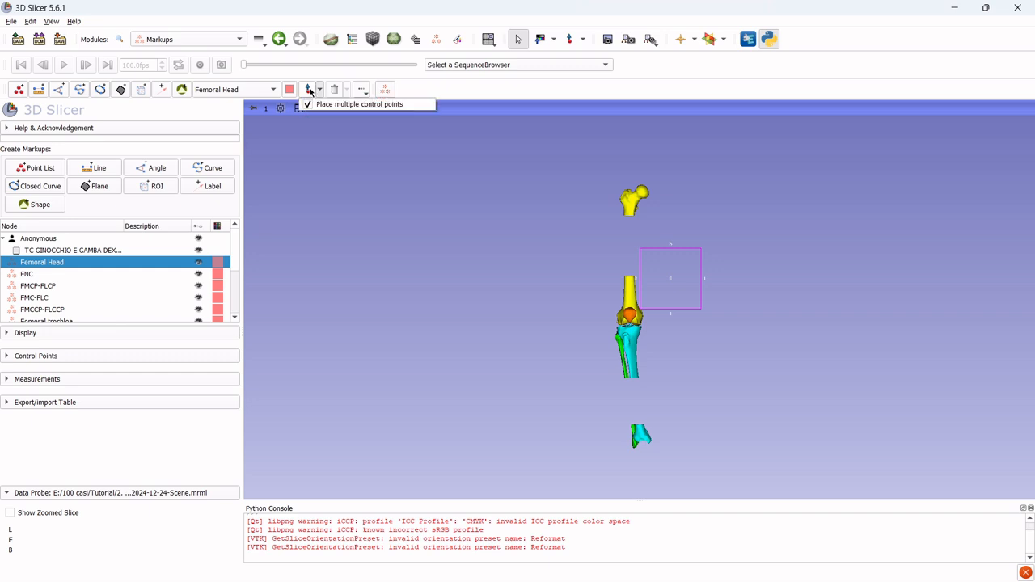
{"action": "left_click", "coordinate": [309, 89]}
{"action": "scroll", "coordinate": [666, 197], "scroll_direction": "up", "scroll_amount": 10}
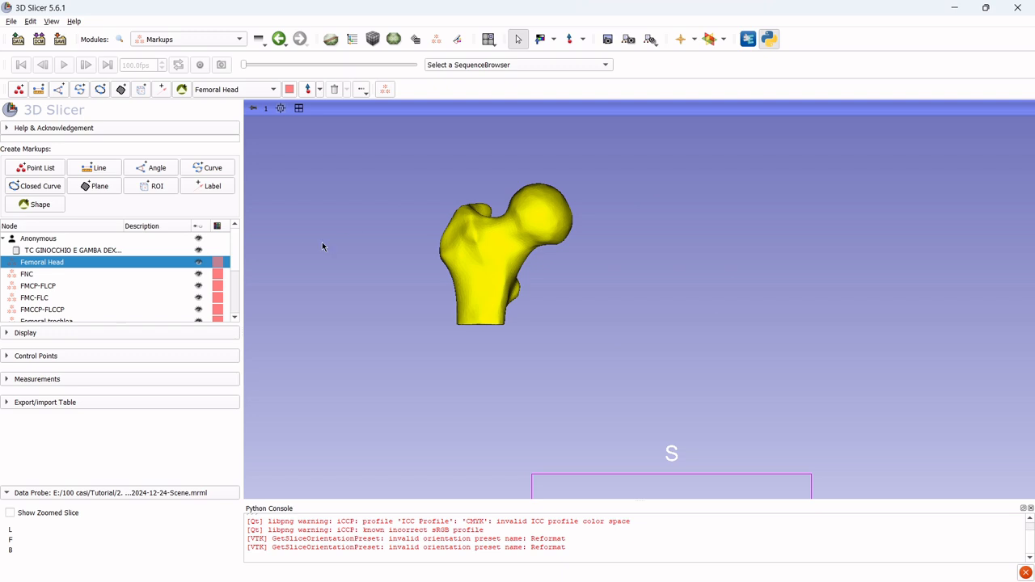
{"action": "left_click", "coordinate": [307, 89]}
{"action": "scroll", "coordinate": [522, 191], "scroll_direction": "up", "scroll_amount": 3}
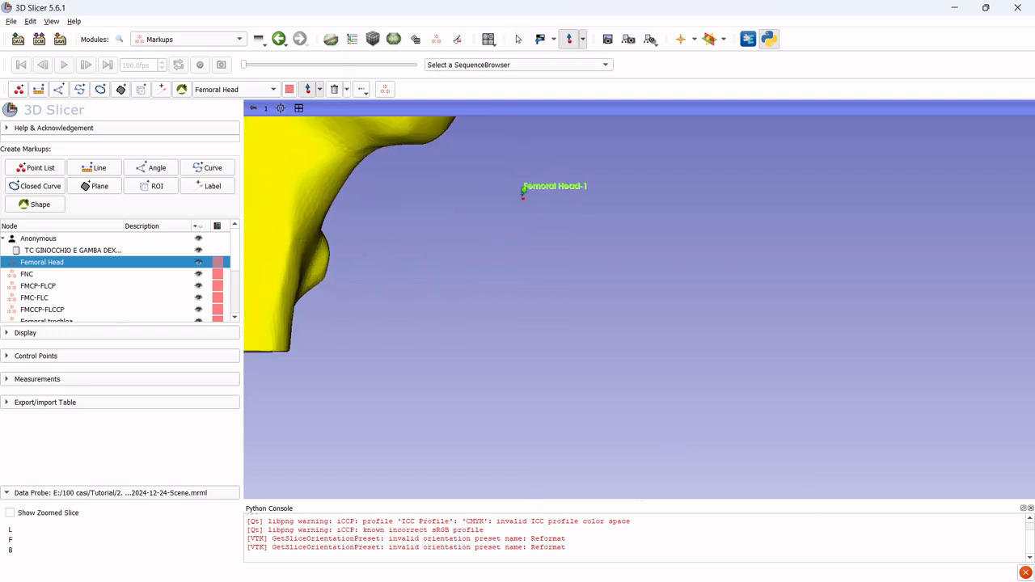
{"action": "scroll", "coordinate": [522, 192], "scroll_direction": "down", "scroll_amount": 4}
{"action": "left_click", "coordinate": [420, 247]}
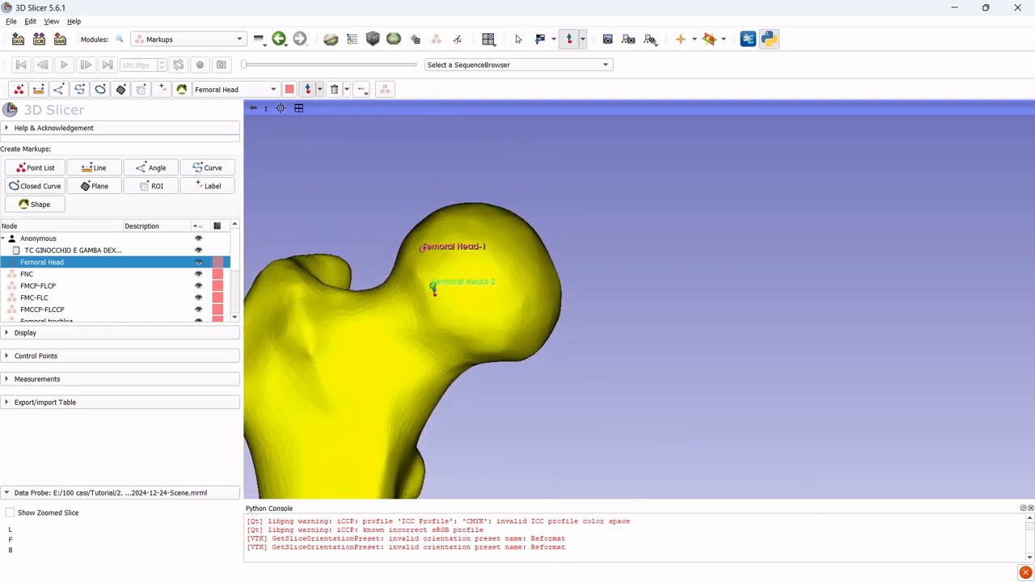
{"action": "left_click", "coordinate": [447, 288]}
{"action": "left_click", "coordinate": [471, 316]}
{"action": "left_click", "coordinate": [513, 336]}
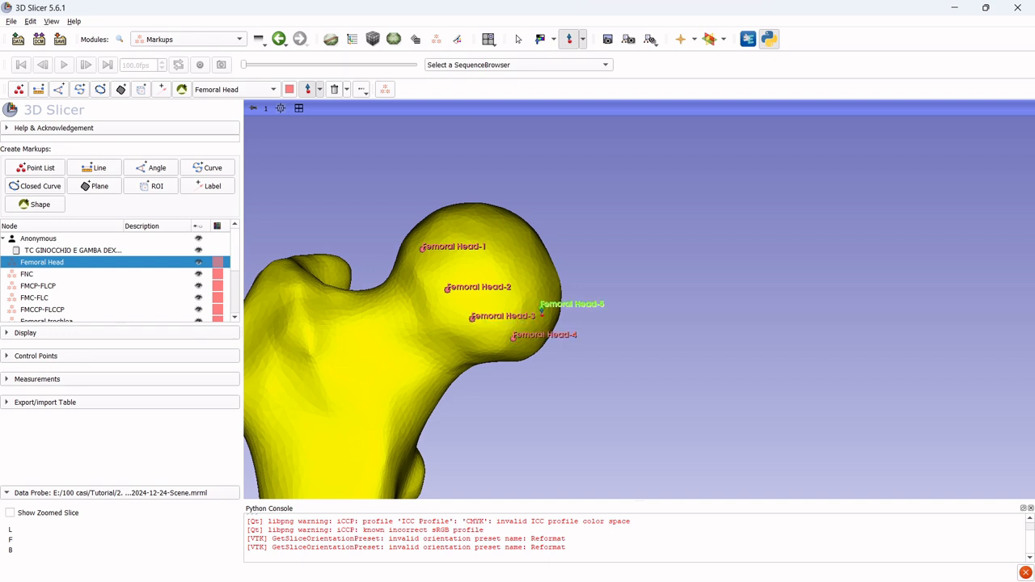
{"action": "left_click", "coordinate": [541, 306]}
{"action": "left_click", "coordinate": [510, 295]}
{"action": "left_click", "coordinate": [530, 250]}
{"action": "left_click", "coordinate": [485, 256]}
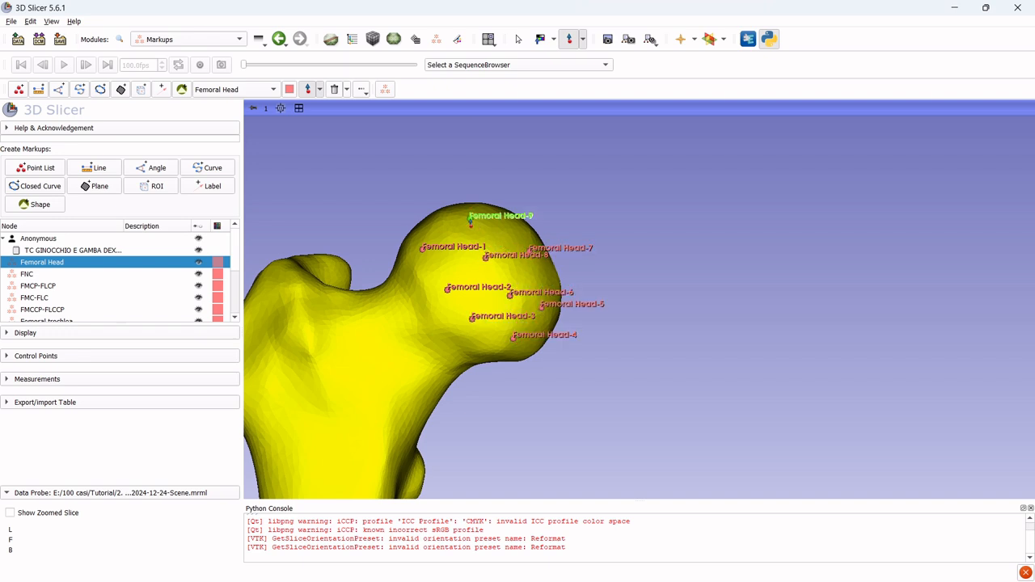
{"action": "left_click", "coordinate": [472, 220]}
Place nine more Femoral Head points, numbers 10 to 18, around the medial surface of the femoral head
{"action": "left_click_drag", "start_coordinate": [634, 280], "coordinate": [364, 206]}
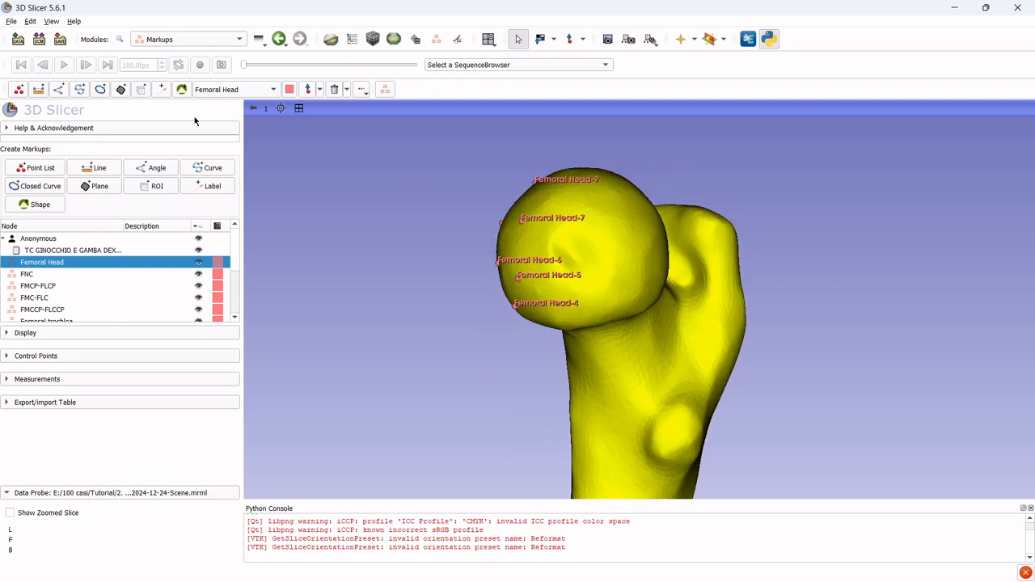
{"action": "left_click", "coordinate": [307, 90]}
{"action": "left_click", "coordinate": [549, 308]}
{"action": "left_click", "coordinate": [610, 296]}
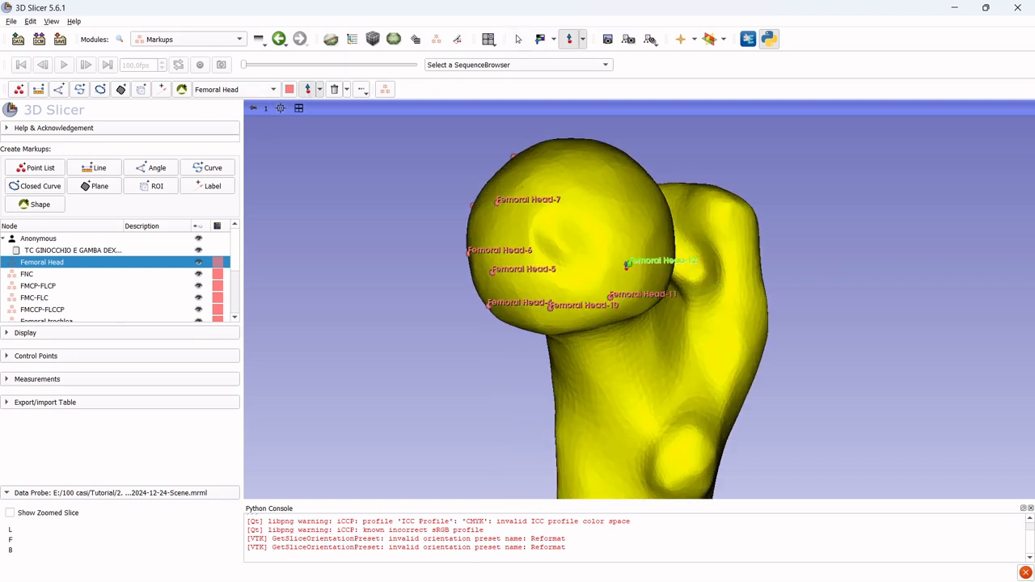
{"action": "left_click", "coordinate": [627, 264]}
{"action": "left_click", "coordinate": [597, 208]}
{"action": "left_click", "coordinate": [532, 204]}
{"action": "left_click", "coordinate": [530, 172]}
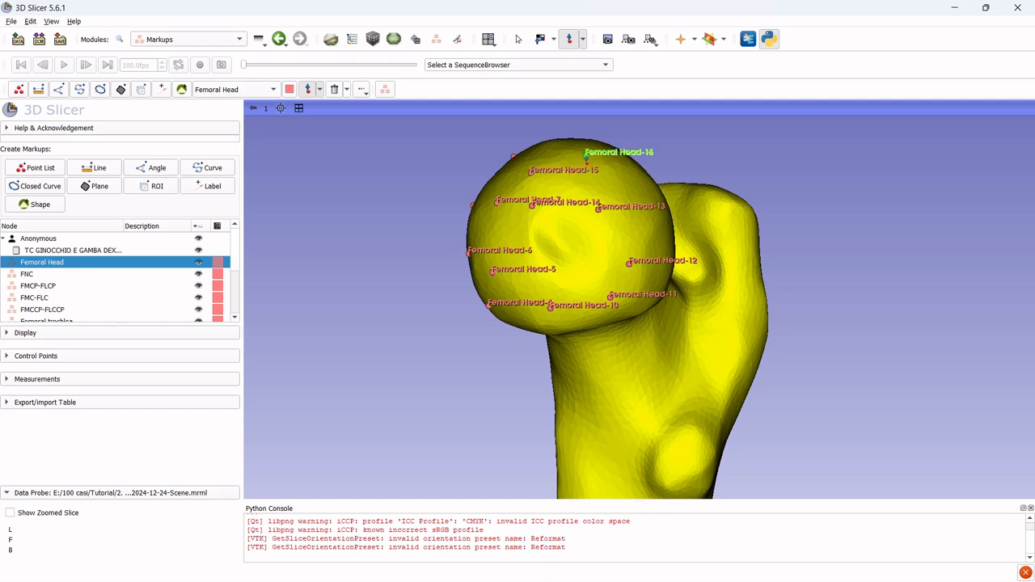
{"action": "left_click", "coordinate": [586, 158]}
{"action": "left_click", "coordinate": [631, 191]}
{"action": "left_click", "coordinate": [651, 235]}
{"action": "right_click", "coordinate": [639, 229]}
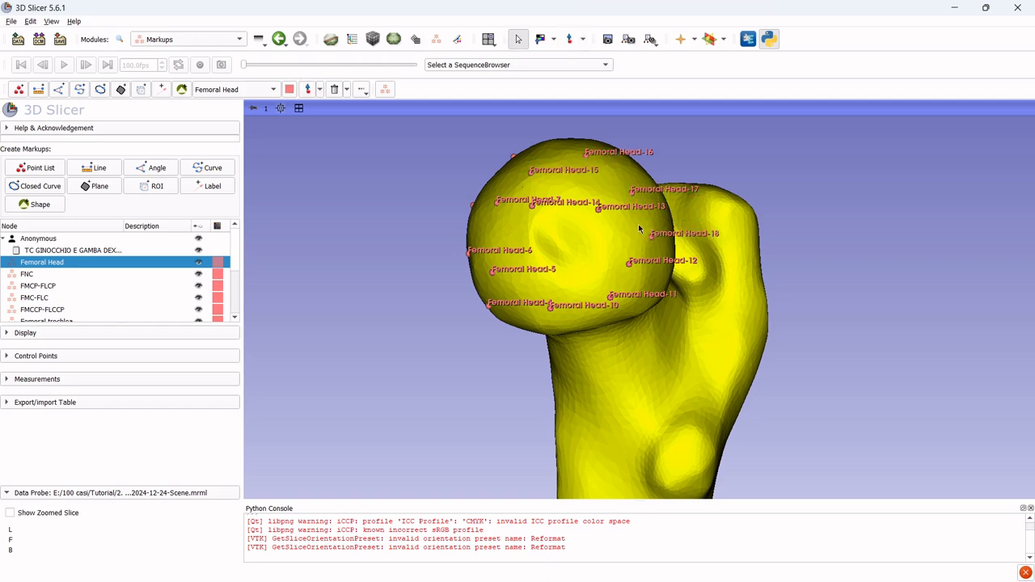
Place eight more Femoral Head points, numbers 19 to 26, spread over the superior surface of the femoral head
{"action": "left_click_drag", "start_coordinate": [638, 230], "coordinate": [389, 291]}
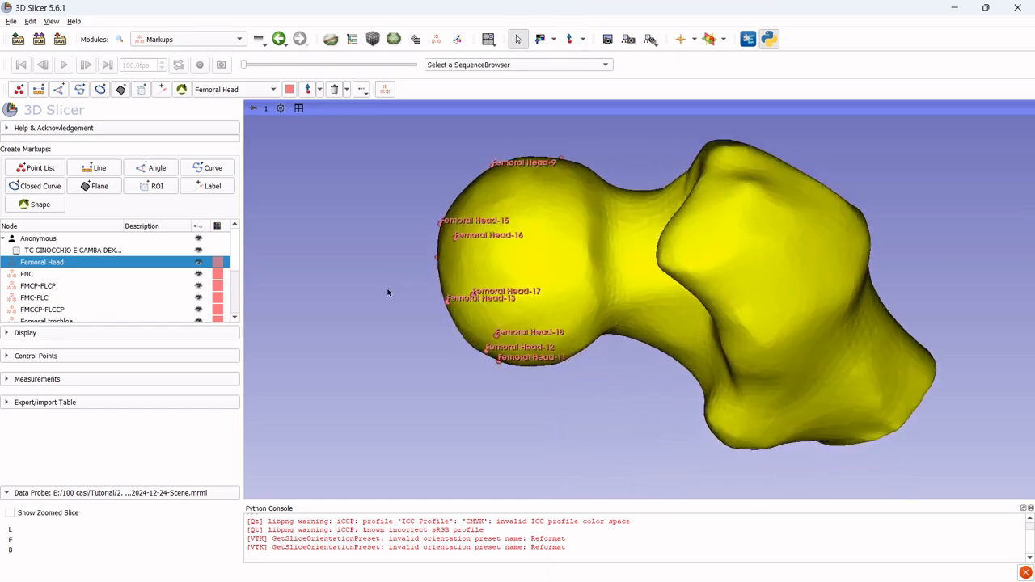
{"action": "left_click", "coordinate": [308, 89]}
{"action": "left_click", "coordinate": [556, 308]}
{"action": "left_click", "coordinate": [571, 240]}
{"action": "left_click", "coordinate": [568, 194]}
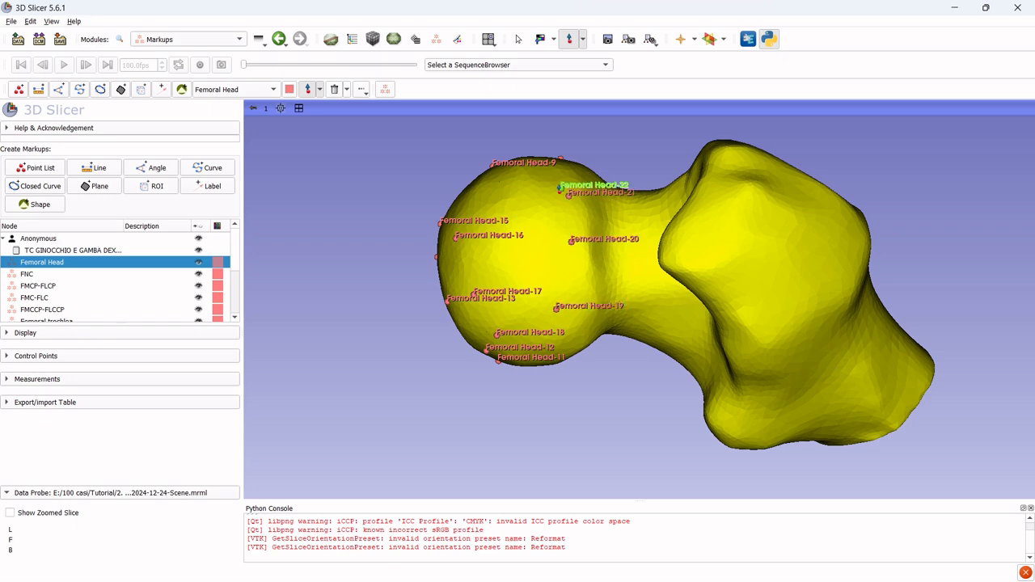
{"action": "left_click", "coordinate": [544, 178]}
{"action": "left_click", "coordinate": [548, 245]}
{"action": "left_click", "coordinate": [505, 257]}
{"action": "left_click", "coordinate": [527, 213]}
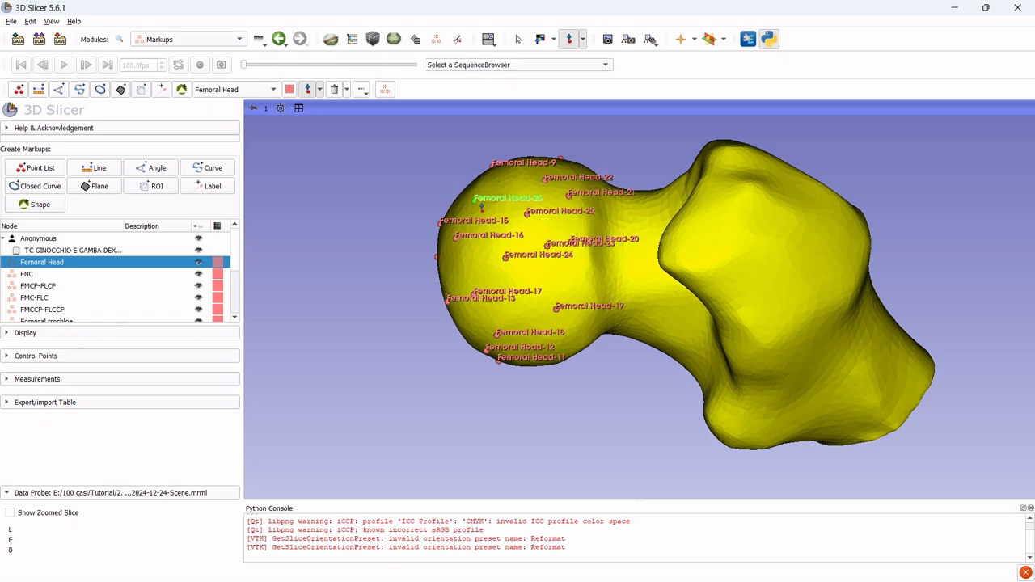
{"action": "left_click", "coordinate": [475, 201]}
{"action": "right_click", "coordinate": [389, 175]}
Place four more Femoral Head points, numbers 27 to 30, in the gaps on the anteromedial surface of the femoral head
{"action": "left_click_drag", "start_coordinate": [387, 174], "coordinate": [842, 213]}
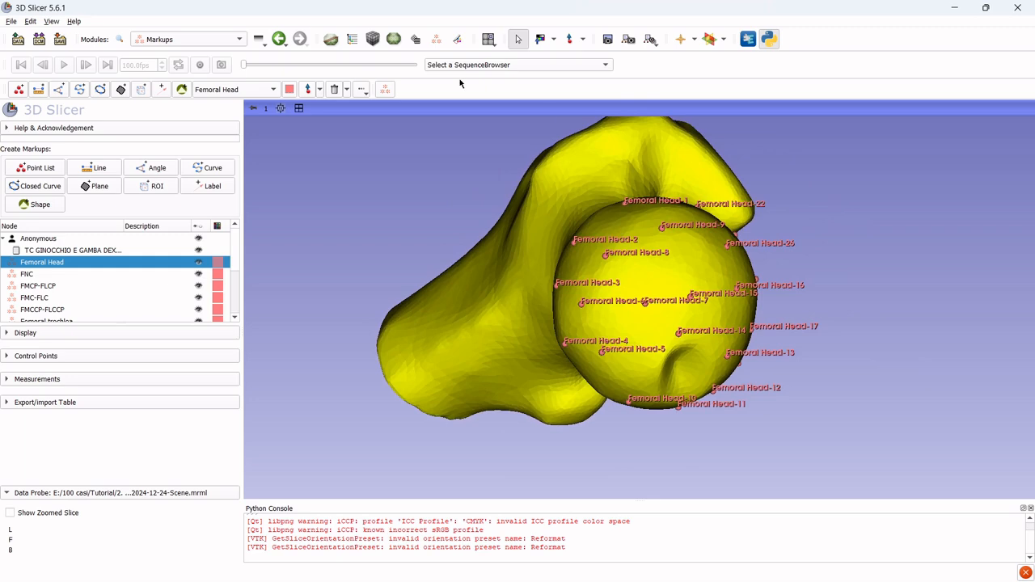
{"action": "left_click", "coordinate": [307, 89]}
{"action": "left_click", "coordinate": [668, 274]}
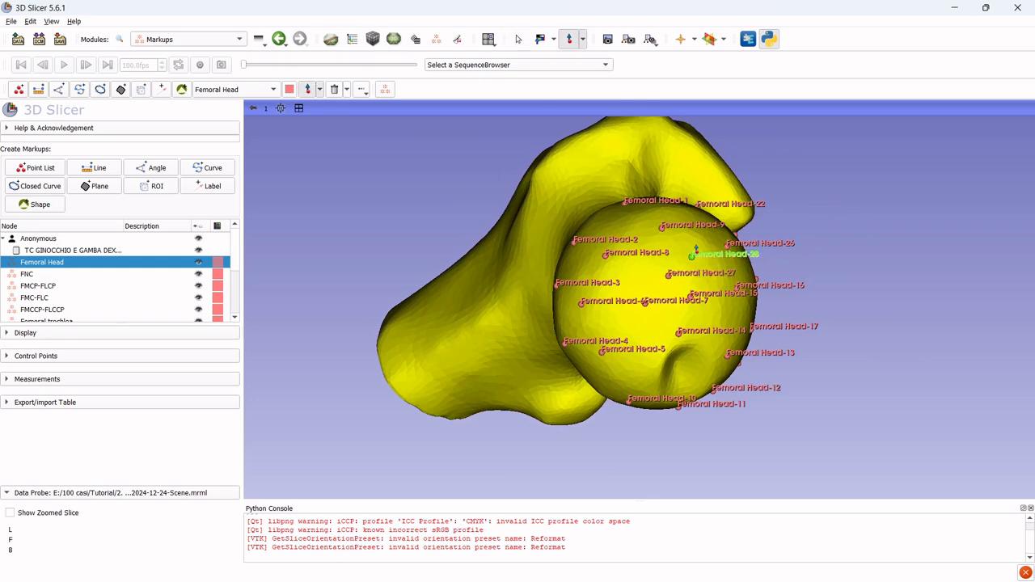
{"action": "left_click", "coordinate": [695, 243]}
{"action": "left_click", "coordinate": [613, 219]}
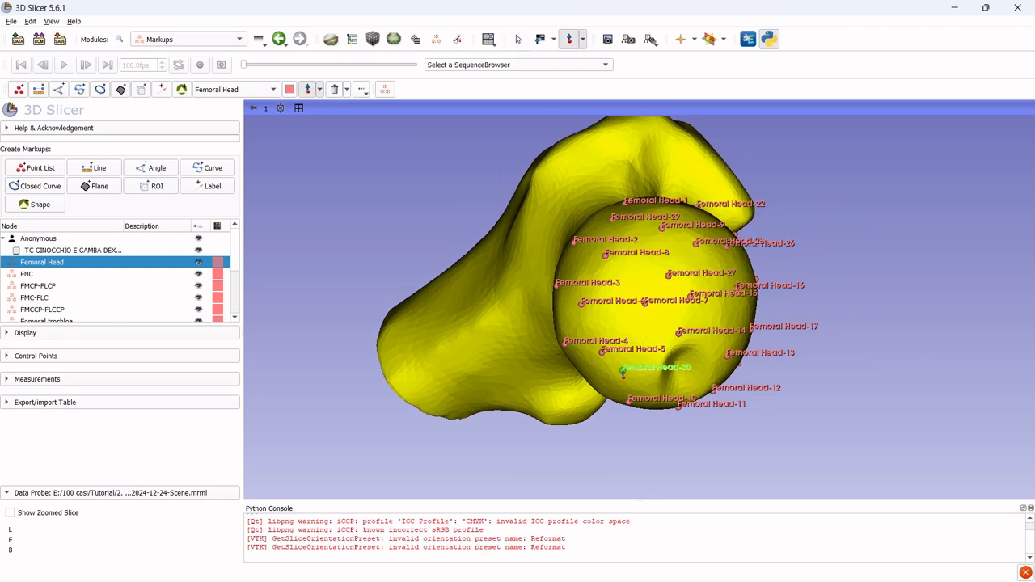
{"action": "left_click", "coordinate": [623, 371]}
{"action": "right_click", "coordinate": [622, 371]}
Return the 3D view to the anterior orientation and hide the Femoral Head point list
{"action": "left_click_drag", "start_coordinate": [622, 371], "coordinate": [586, 295]}
{"action": "mouse_move", "coordinate": [253, 108]}
{"action": "left_click", "coordinate": [282, 155]}
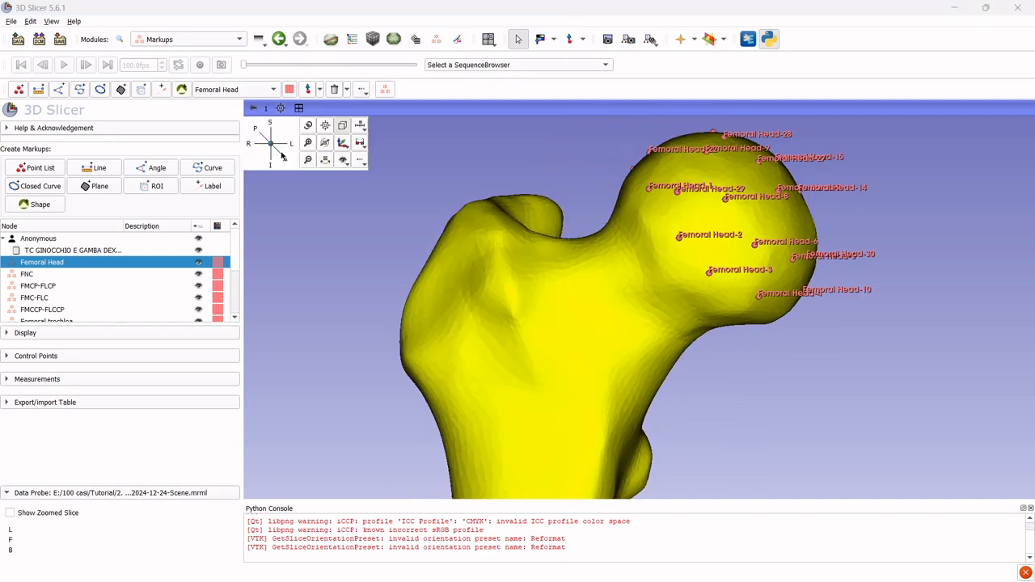
{"action": "scroll", "coordinate": [603, 263], "scroll_direction": "down", "scroll_amount": 8}
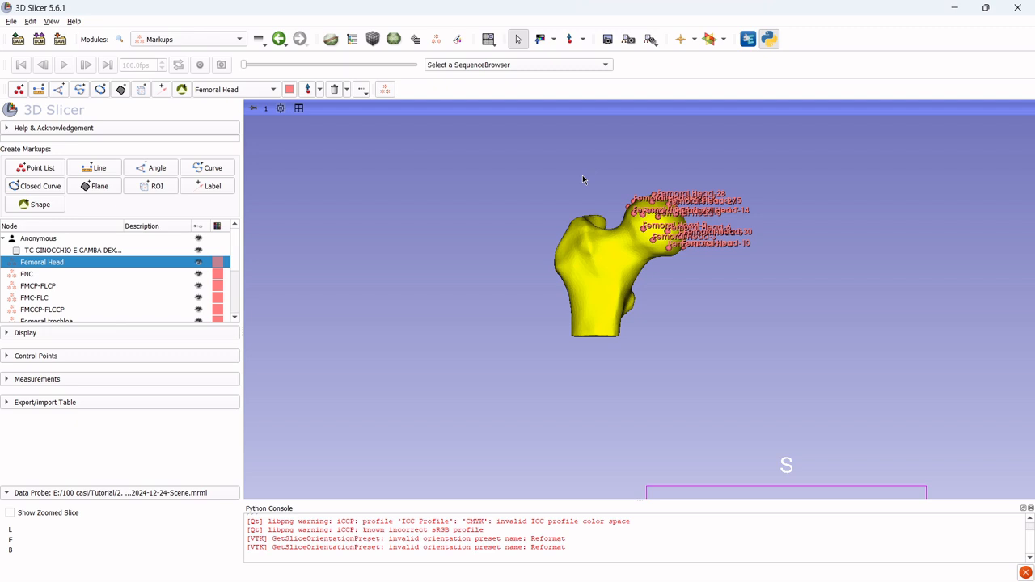
{"action": "left_click", "coordinate": [197, 263]}
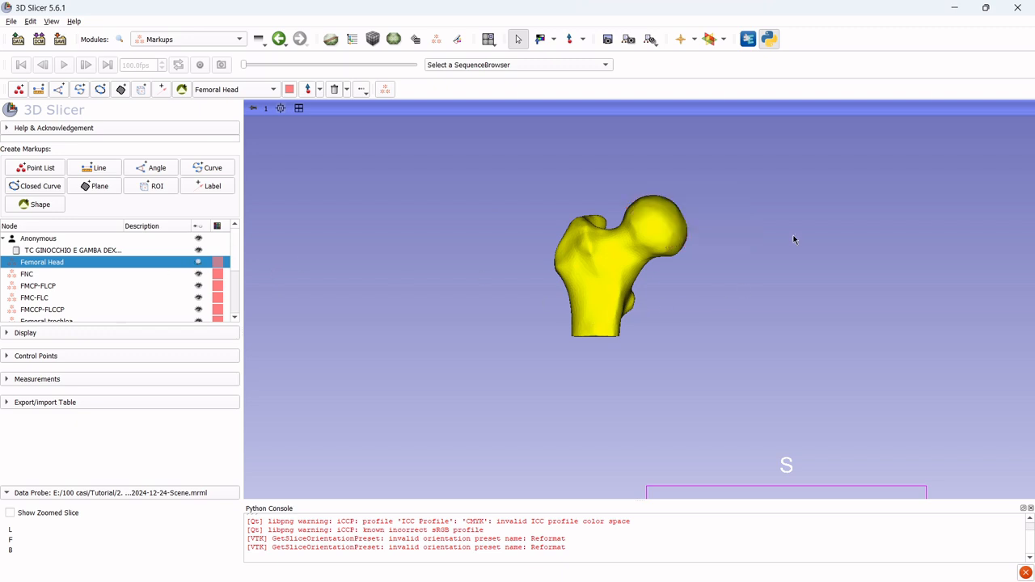
Make the FNC point list active and turn on the crosshair for the slice views
{"action": "left_click", "coordinate": [61, 274]}
{"action": "left_click", "coordinate": [93, 262]}
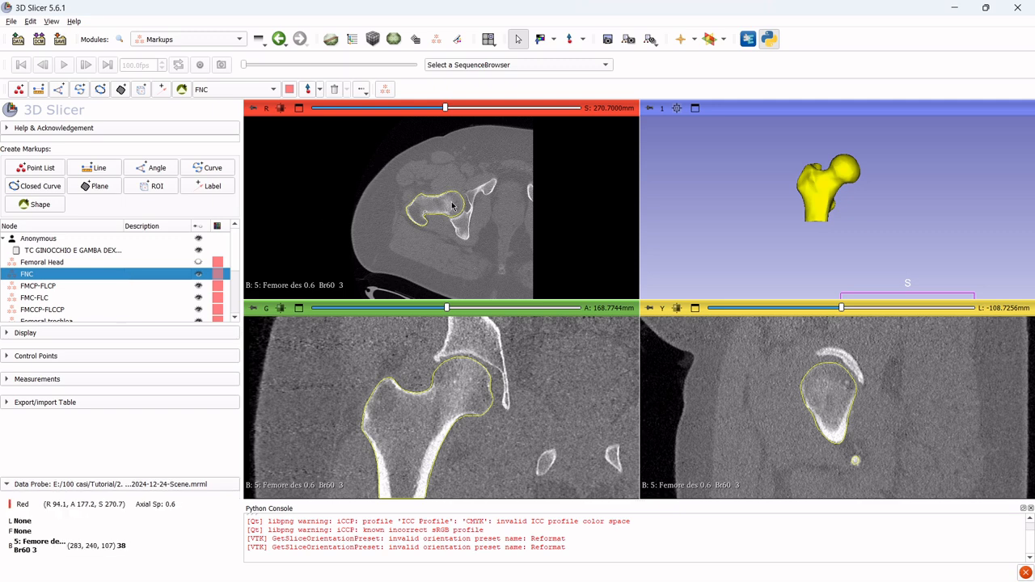
{"action": "left_click", "coordinate": [680, 41]}
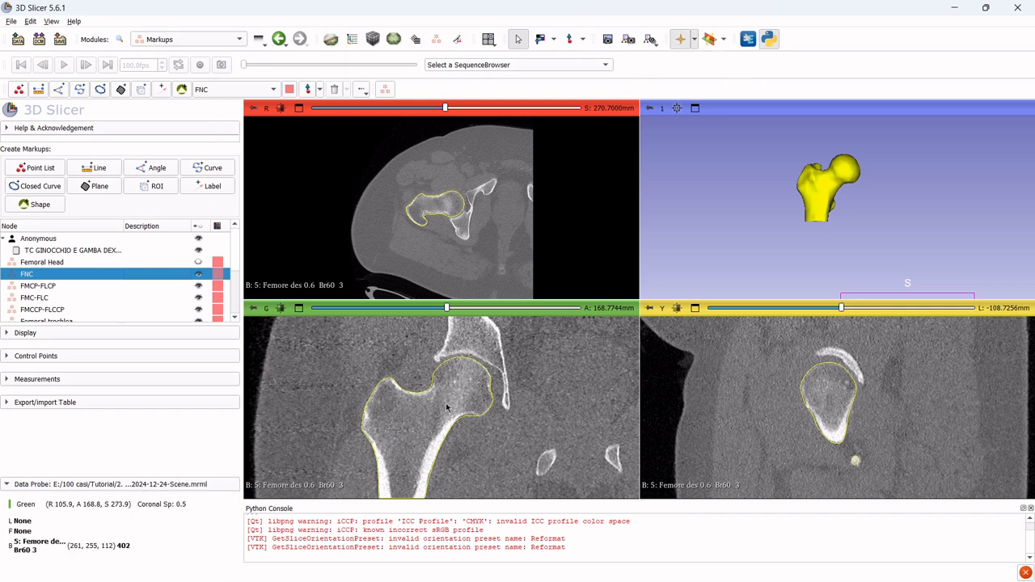
Centre the crosshair on the middle of the femoral neck in the axial, coronal and sagittal slices
{"action": "scroll", "coordinate": [432, 414], "scroll_direction": "down", "scroll_amount": 8}
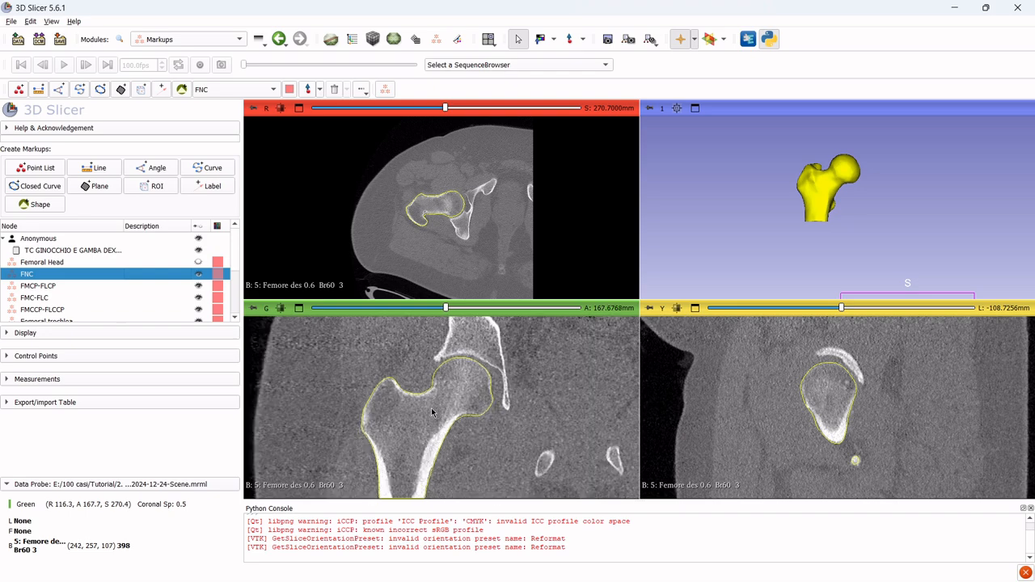
{"action": "scroll", "coordinate": [431, 414], "scroll_direction": "up", "scroll_amount": 6}
{"action": "key", "text": "shift"}
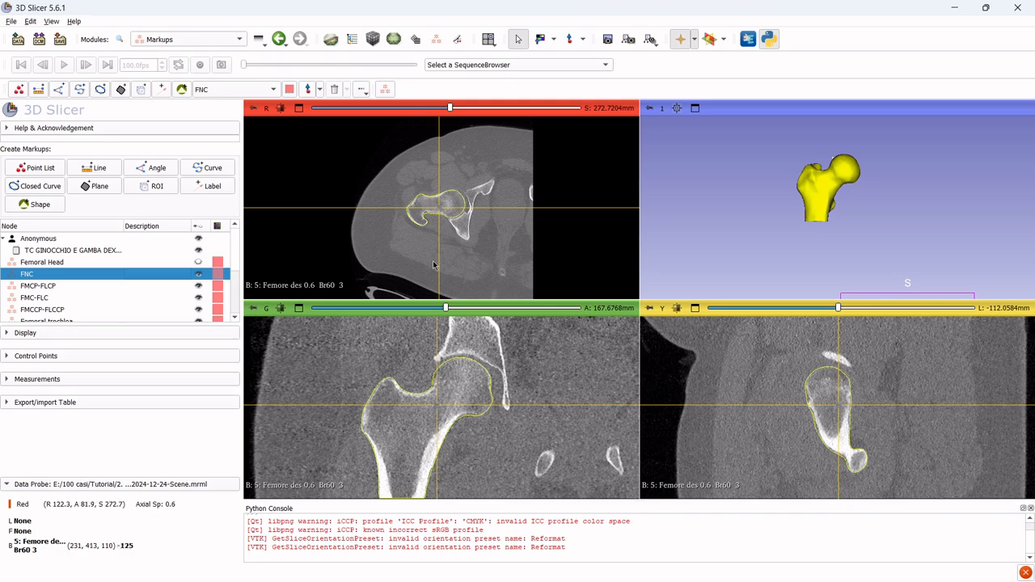
{"action": "scroll", "coordinate": [432, 212], "scroll_direction": "up", "scroll_amount": 5, "text": "ctrl"}
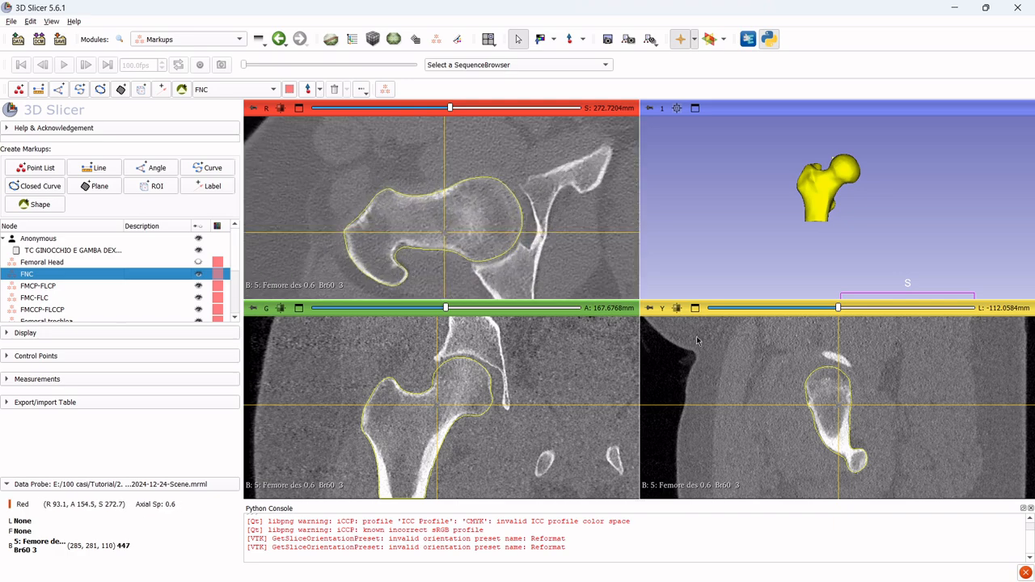
{"action": "scroll", "coordinate": [783, 397], "scroll_direction": "up", "scroll_amount": 3, "text": "ctrl"}
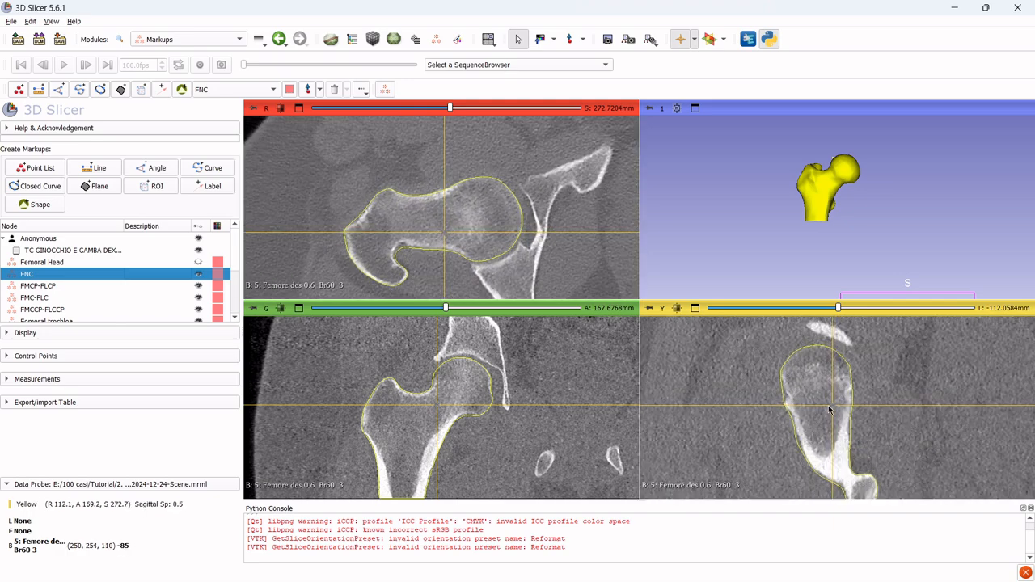
{"action": "key", "text": "shift"}
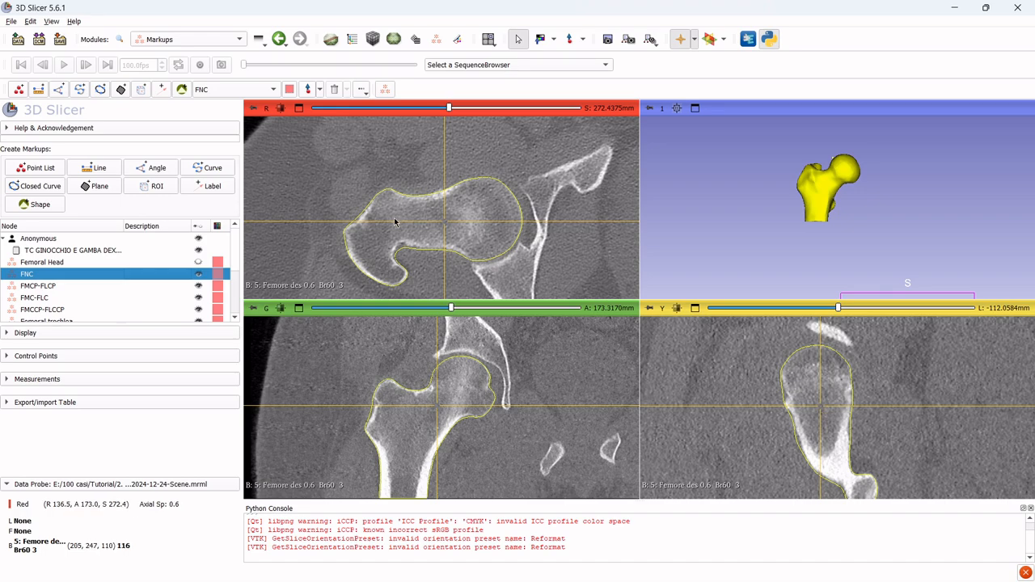
{"action": "key", "text": "shift"}
{"action": "key", "text": "shift"}
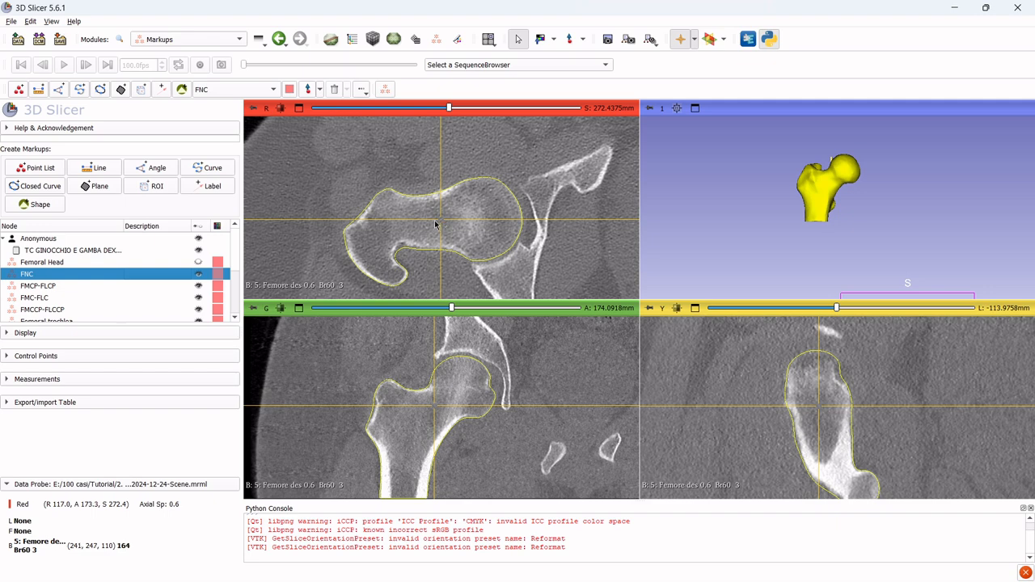
Place one FNC point in the femoral neck and move it onto the neck centre marked by the crosshair
{"action": "left_click", "coordinate": [307, 89]}
{"action": "left_click", "coordinate": [445, 228]}
{"action": "left_click_drag", "start_coordinate": [439, 380], "coordinate": [434, 410]}
{"action": "key", "text": "Escape"}
Make Femore prox DX_solid semi-transparent and check the FNC point inside the femoral neck in the maximized 3D view
{"action": "scroll", "coordinate": [686, 209], "scroll_direction": "down", "scroll_amount": 2}
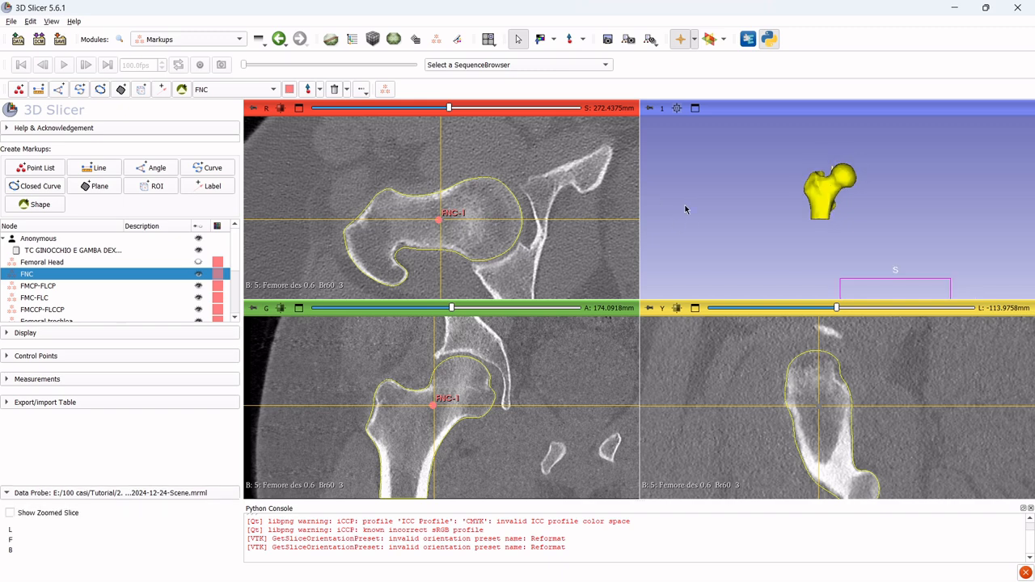
{"action": "left_click", "coordinate": [352, 39]}
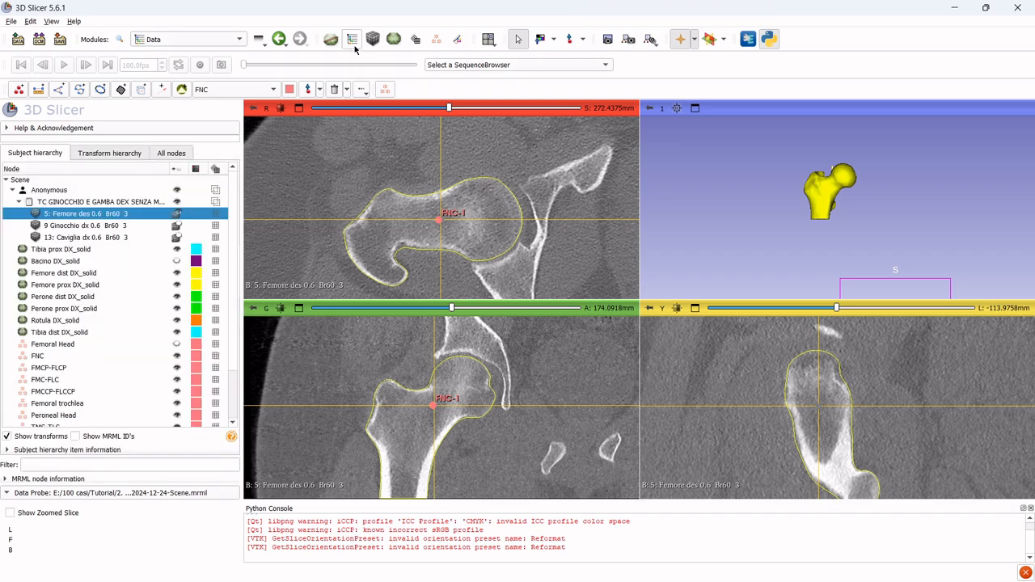
{"action": "left_click", "coordinate": [109, 286]}
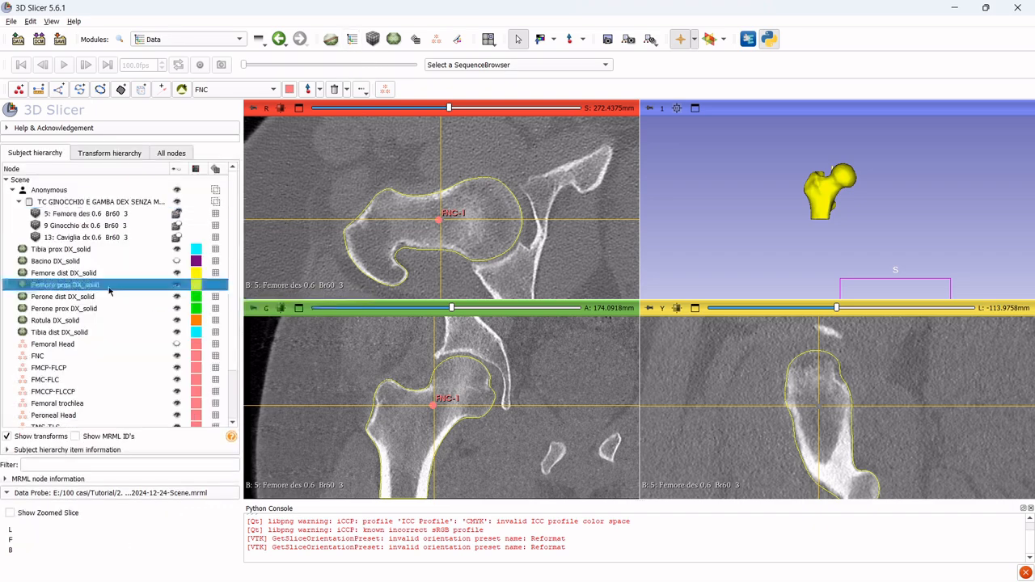
{"action": "right_click", "coordinate": [197, 287]}
{"action": "mouse_move", "coordinate": [227, 296]}
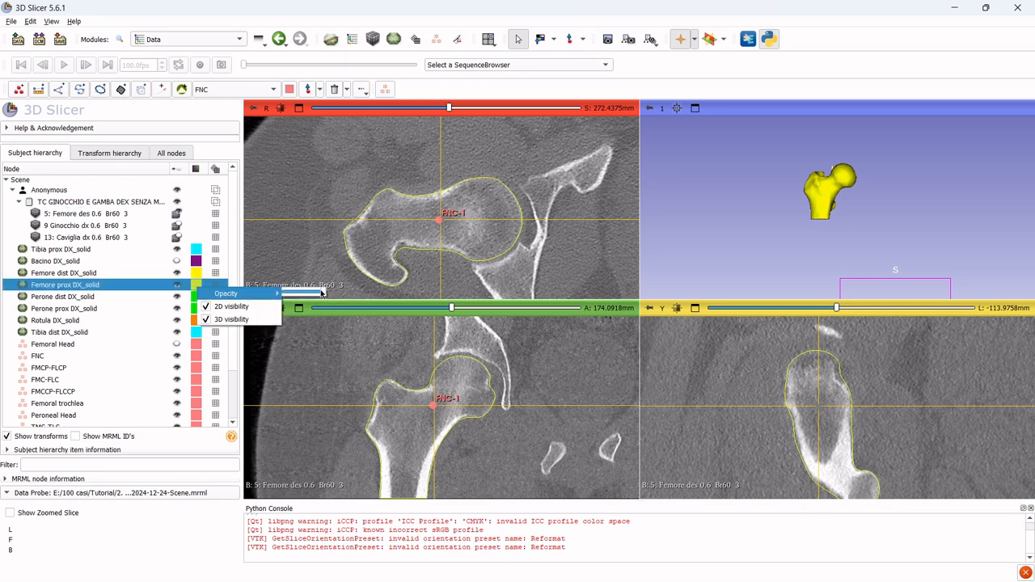
{"action": "left_click_drag", "start_coordinate": [321, 293], "coordinate": [297, 295]}
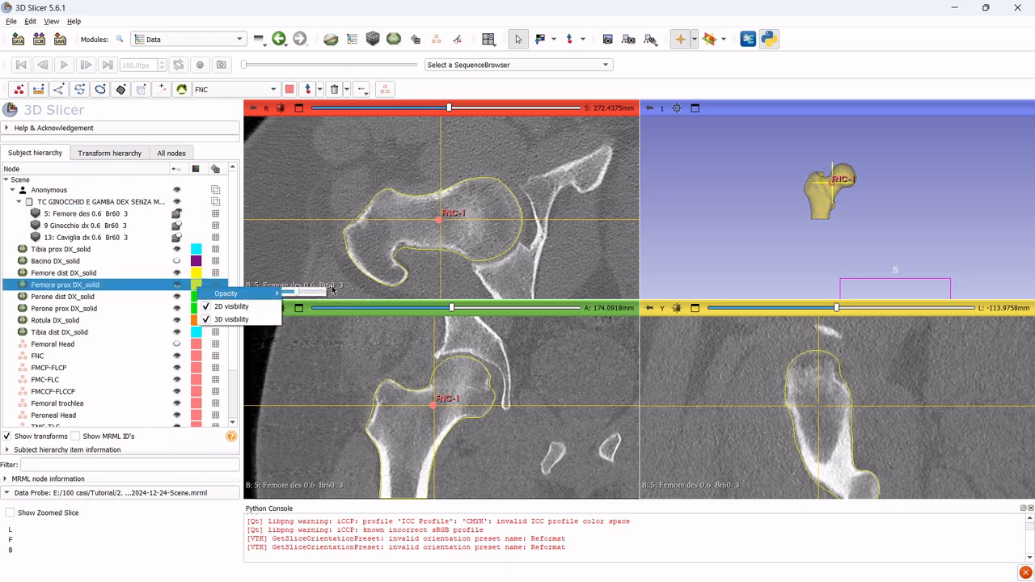
{"action": "left_click", "coordinate": [906, 175]}
{"action": "double_click", "coordinate": [877, 186]}
{"action": "scroll", "coordinate": [795, 233], "scroll_direction": "up", "scroll_amount": 5}
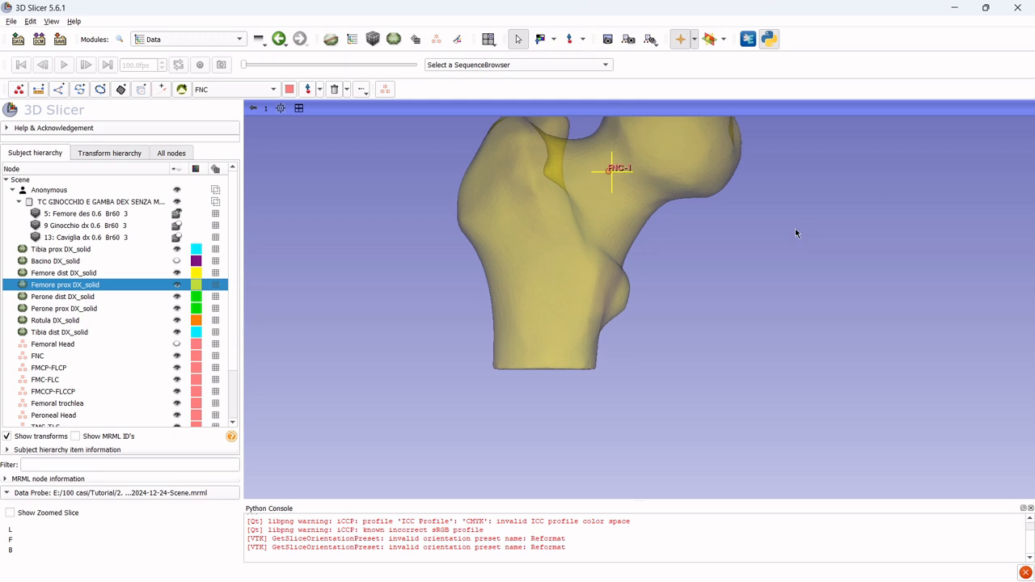
{"action": "left_click_drag", "start_coordinate": [795, 233], "coordinate": [349, 167]}
{"action": "mouse_move", "coordinate": [253, 108]}
{"action": "left_click", "coordinate": [282, 156]}
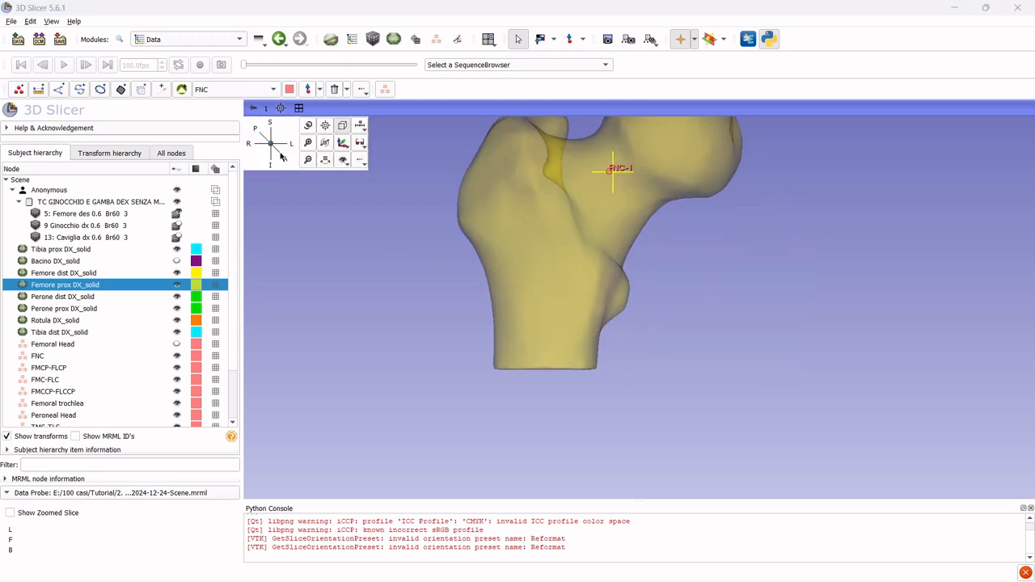
Restore Femore prox DX_solid to full opacity and return to the layout with three slice views and the 3D view
{"action": "right_click", "coordinate": [194, 286]}
{"action": "mouse_move", "coordinate": [249, 290]}
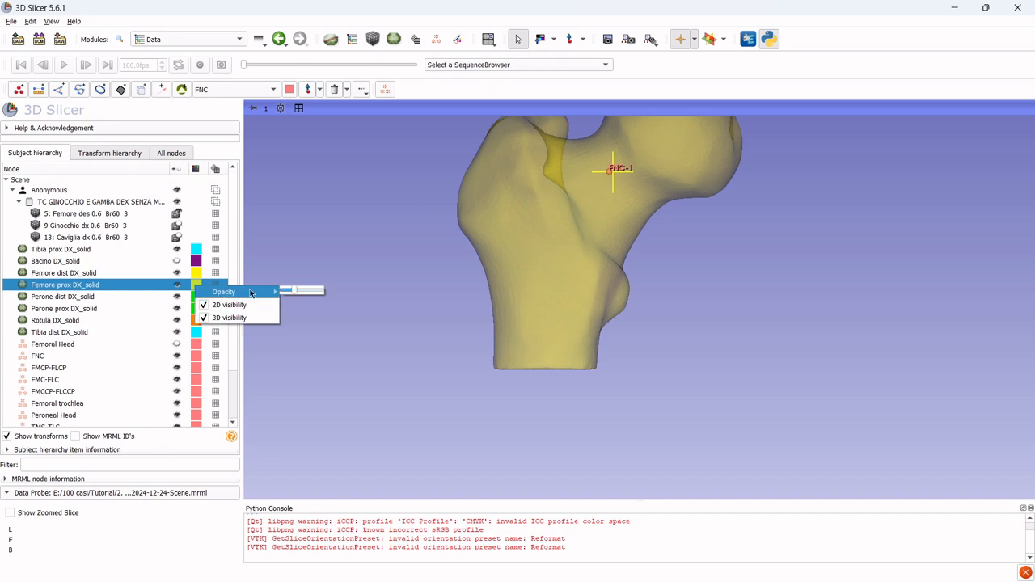
{"action": "left_click_drag", "start_coordinate": [295, 290], "coordinate": [376, 288]}
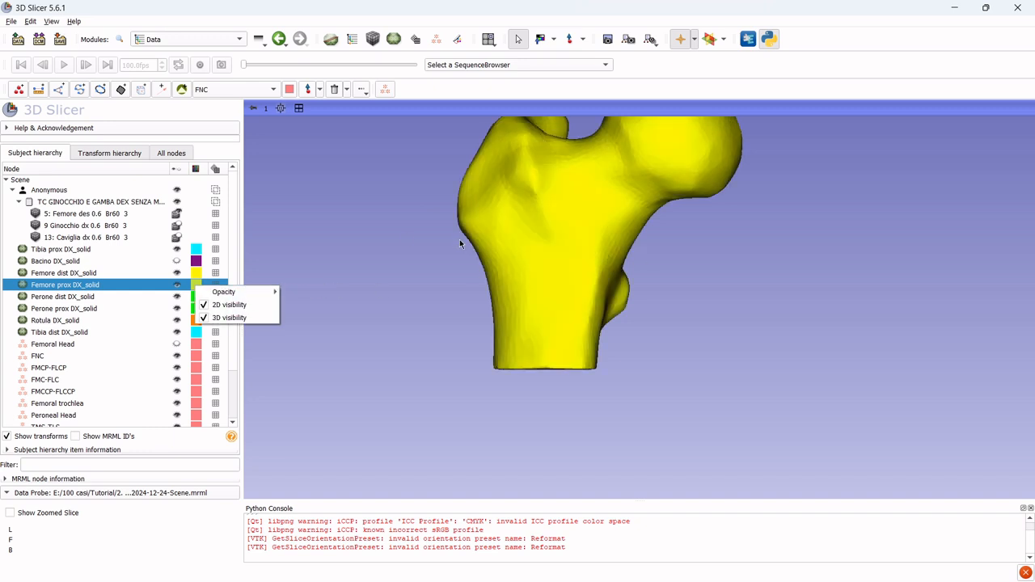
{"action": "left_click", "coordinate": [400, 235]}
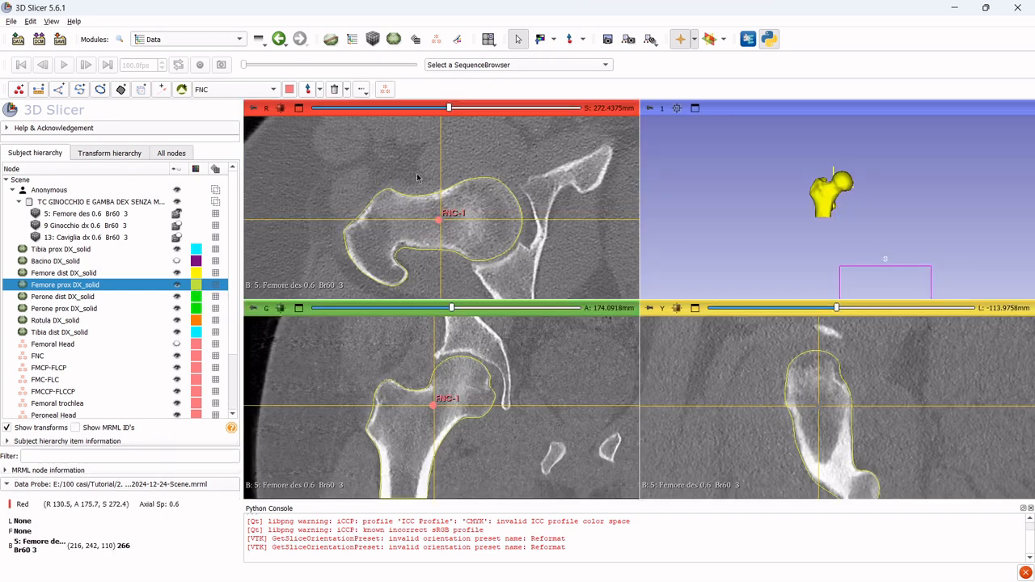
Hide the FNC point list and show the 9 Ginocchio dx 0.6 Br60 3 volume in the slice views
{"action": "left_click", "coordinate": [436, 39]}
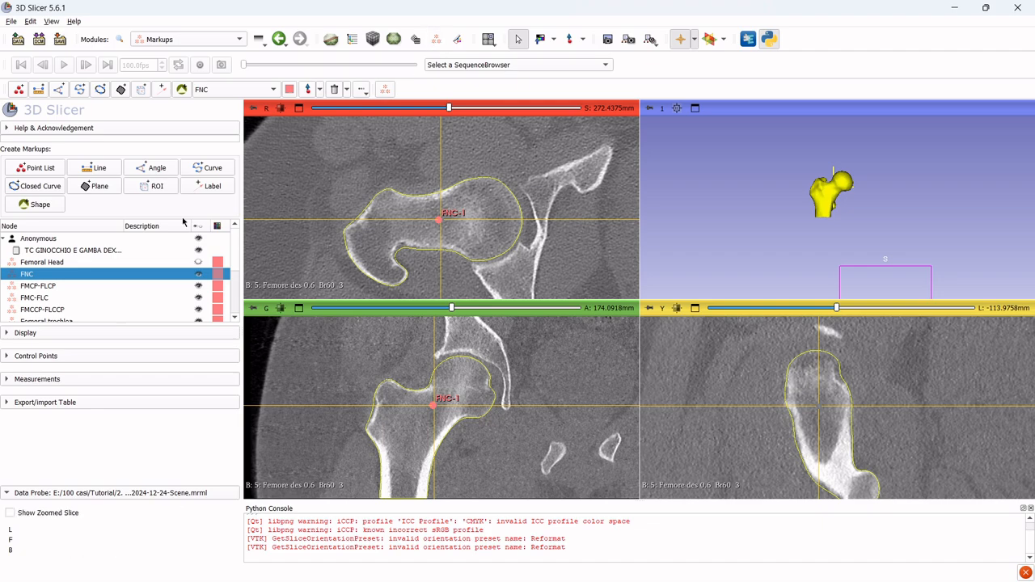
{"action": "left_click", "coordinate": [199, 274]}
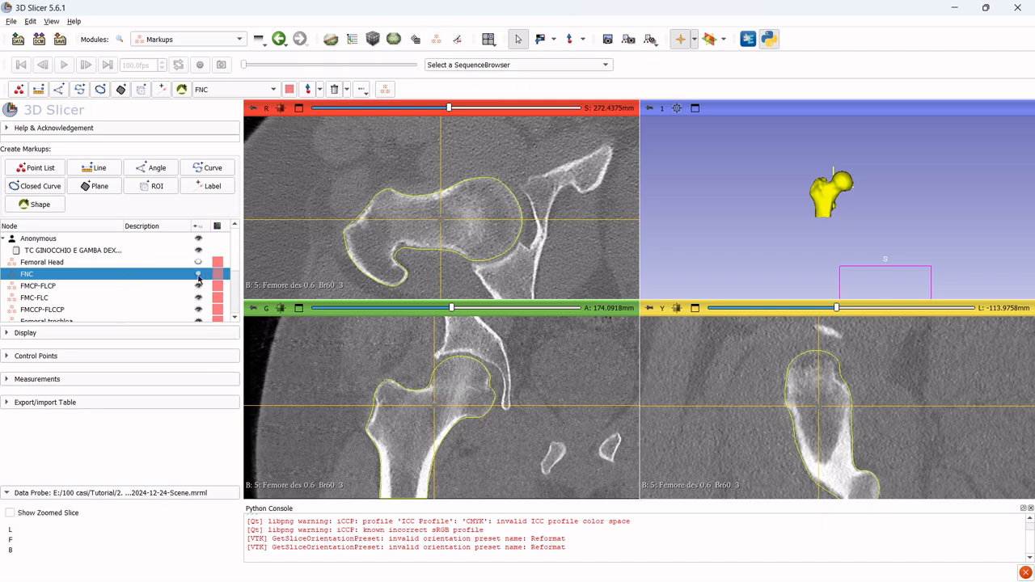
{"action": "left_click", "coordinate": [352, 39]}
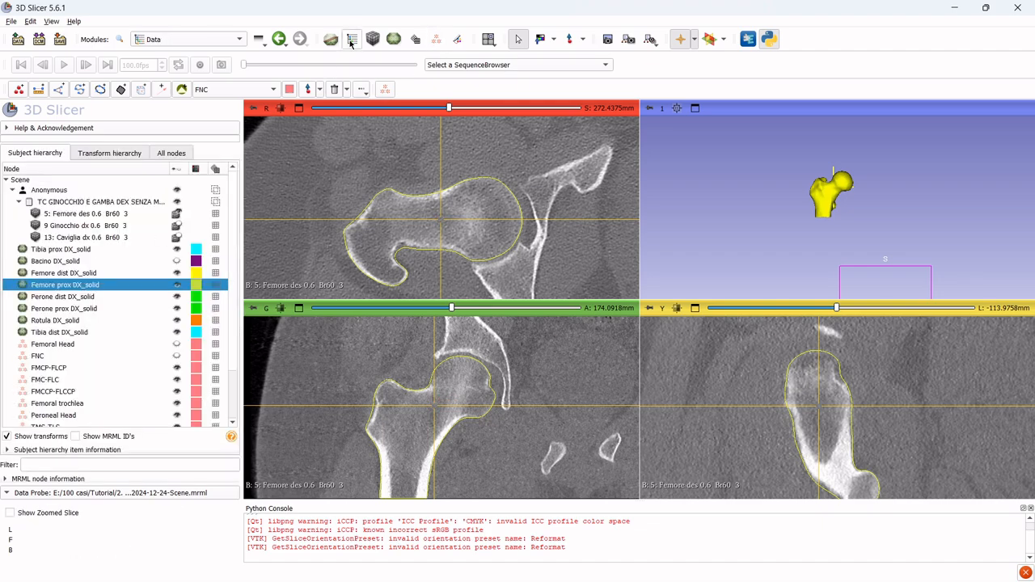
{"action": "left_click", "coordinate": [177, 226]}
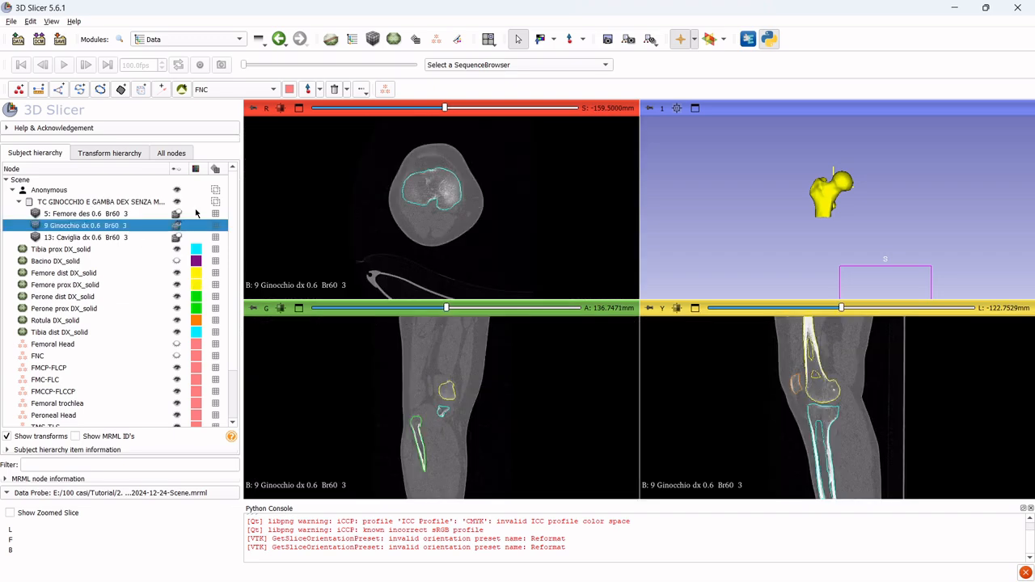
Select the FMCP-FLCP point list in the Markups module and bring the knee joint into the 3D view
{"action": "left_click", "coordinate": [436, 40]}
{"action": "left_click", "coordinate": [60, 286]}
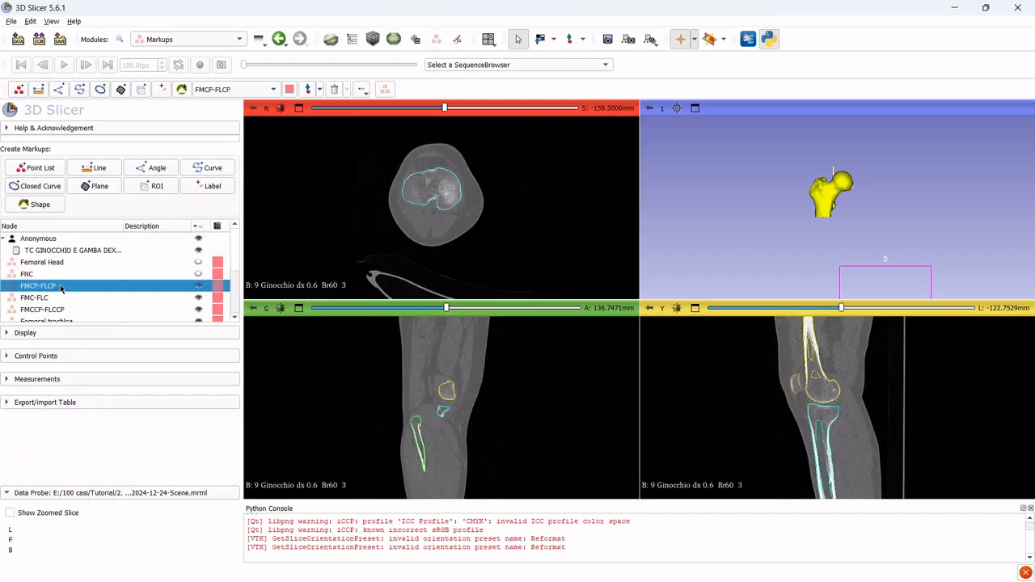
{"action": "scroll", "coordinate": [784, 187], "scroll_direction": "down", "scroll_amount": 2}
{"action": "middle_click_drag", "start_coordinate": [829, 242], "coordinate": [838, 135]}
{"action": "left_click_drag", "start_coordinate": [868, 209], "coordinate": [764, 243]}
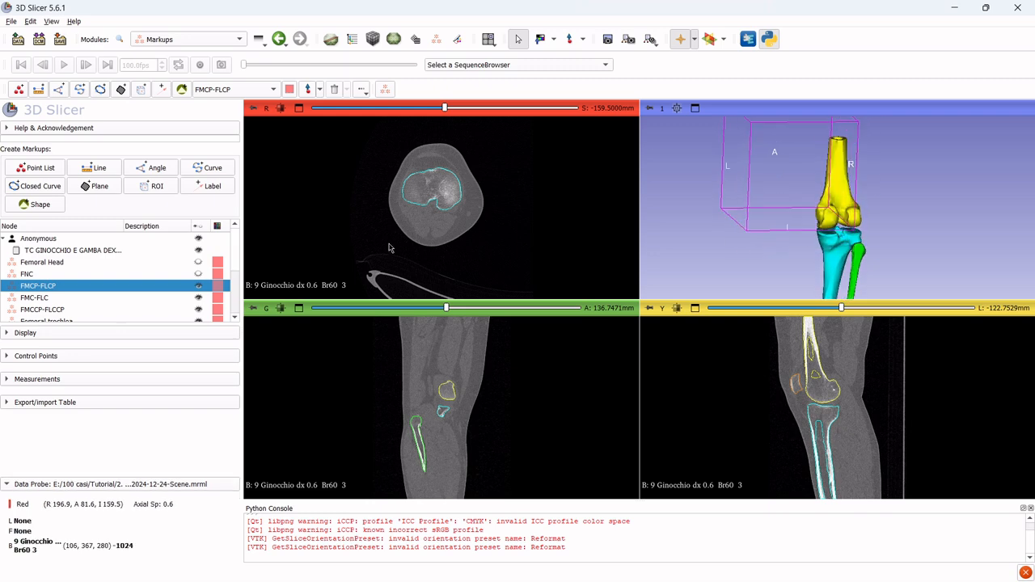
Turn on interactive slice intersections over the femoral condyles, with the knee seen from behind in the 3D view
{"action": "scroll", "coordinate": [441, 204], "scroll_direction": "up", "scroll_amount": 6}
{"action": "scroll", "coordinate": [441, 205], "scroll_direction": "up", "scroll_amount": 15}
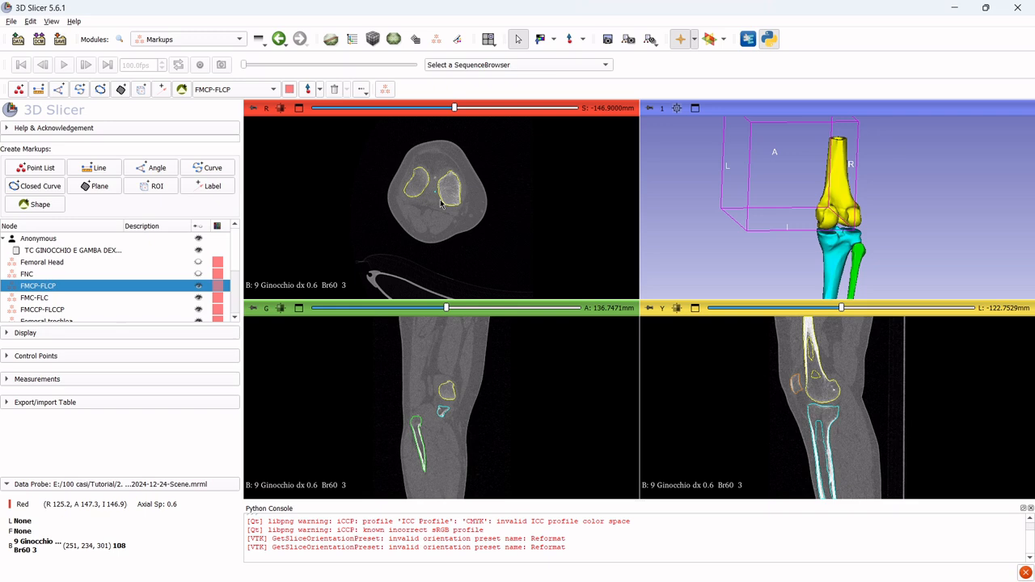
{"action": "scroll", "coordinate": [435, 205], "scroll_direction": "up", "scroll_amount": 2}
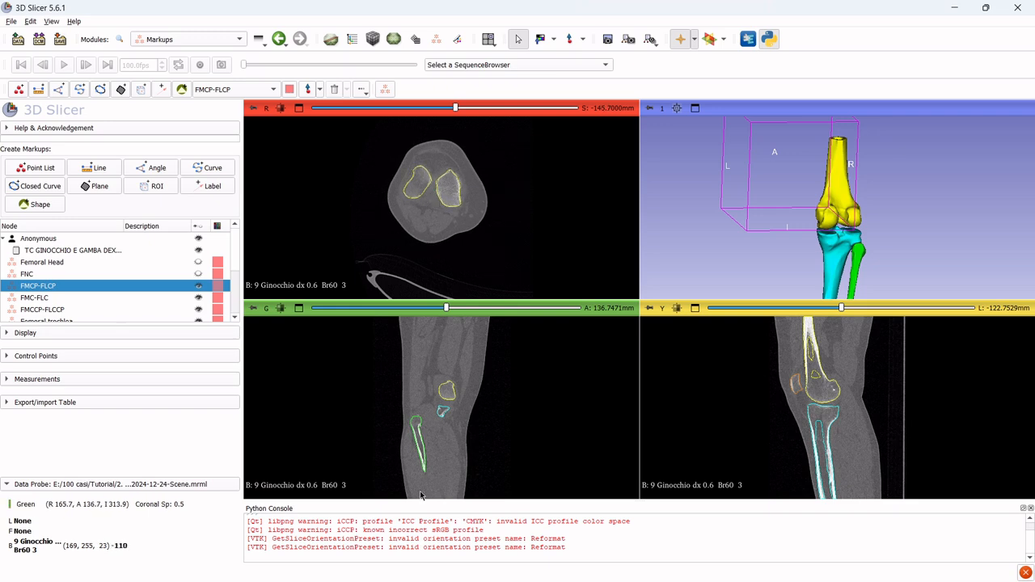
{"action": "scroll", "coordinate": [437, 401], "scroll_direction": "up", "scroll_amount": 5, "text": "ctrl"}
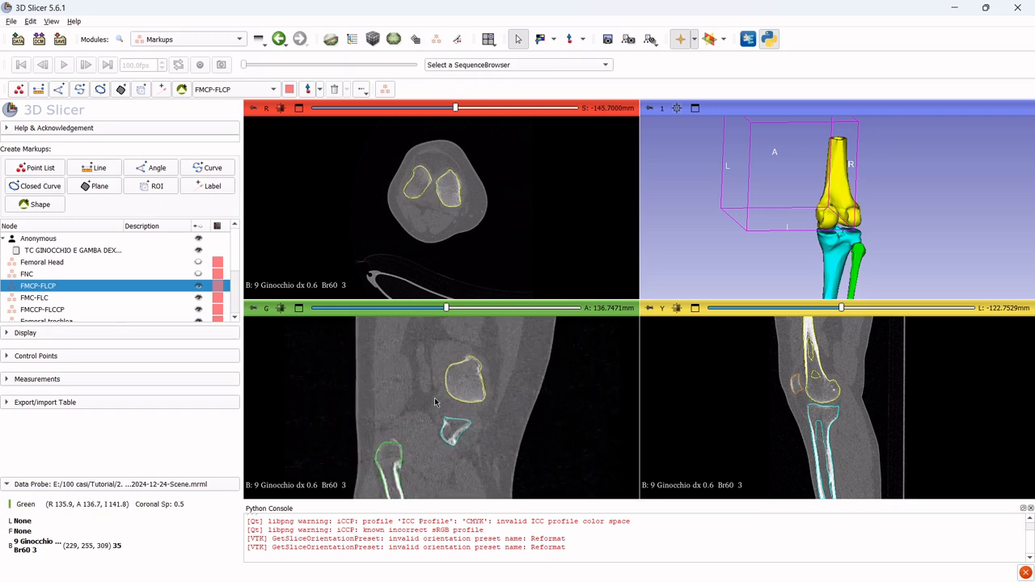
{"action": "scroll", "coordinate": [739, 405], "scroll_direction": "up", "scroll_amount": 4, "text": "ctrl"}
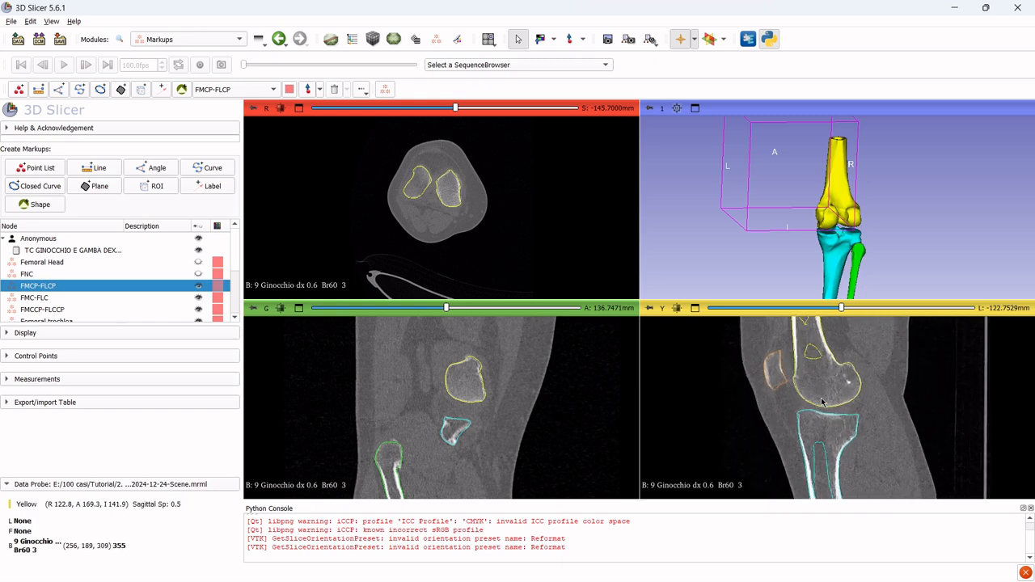
{"action": "left_click_drag", "start_coordinate": [782, 273], "coordinate": [872, 224]}
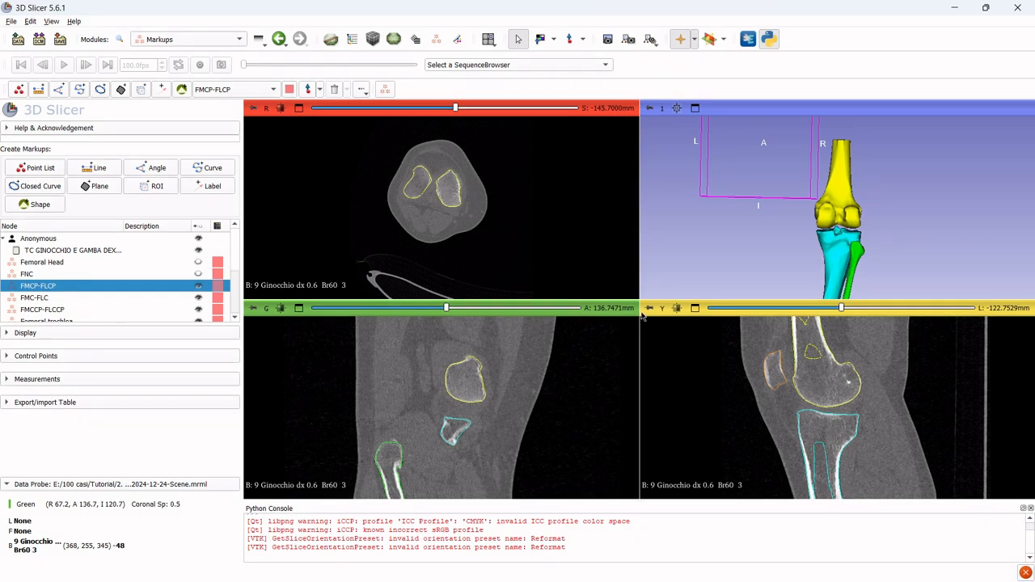
{"action": "left_click", "coordinate": [709, 46]}
{"action": "left_click", "coordinate": [724, 40]}
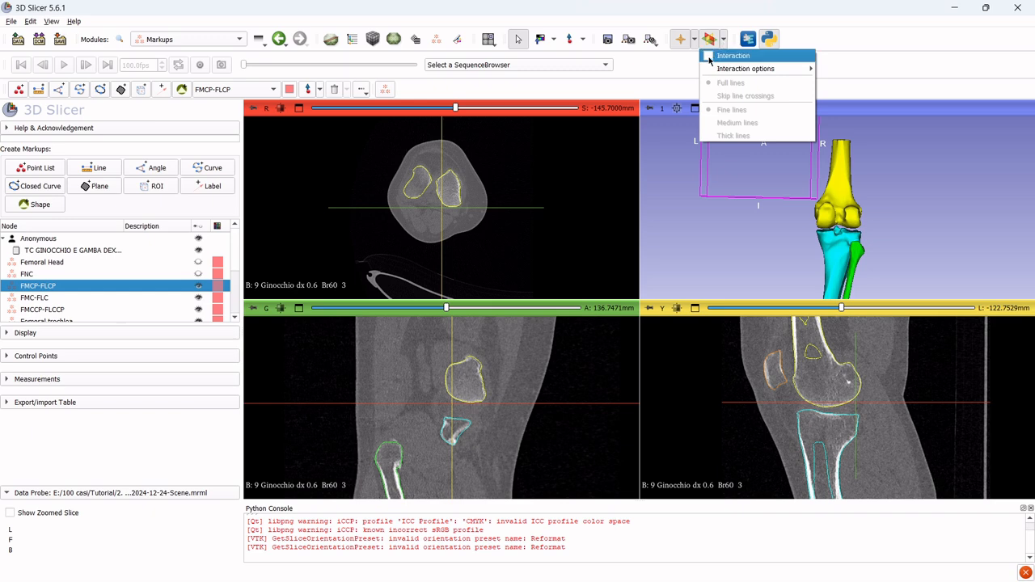
{"action": "left_click", "coordinate": [709, 59]}
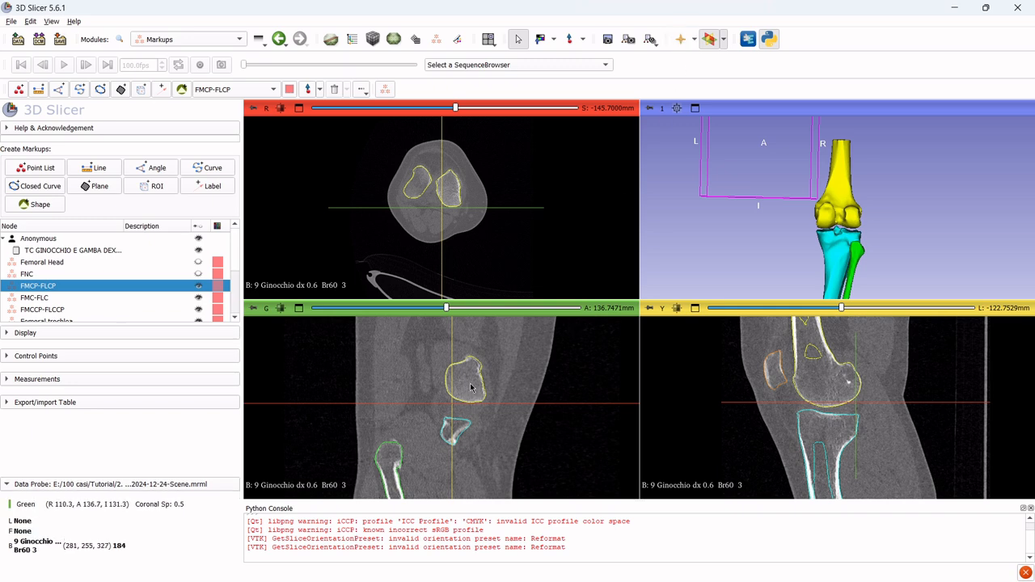
Centre the slice intersection on the medial posterior condyle and move the coronal slice to its posterior edge, at about A 129.3 mm
{"action": "scroll", "coordinate": [473, 385], "scroll_direction": "down", "scroll_amount": 10}
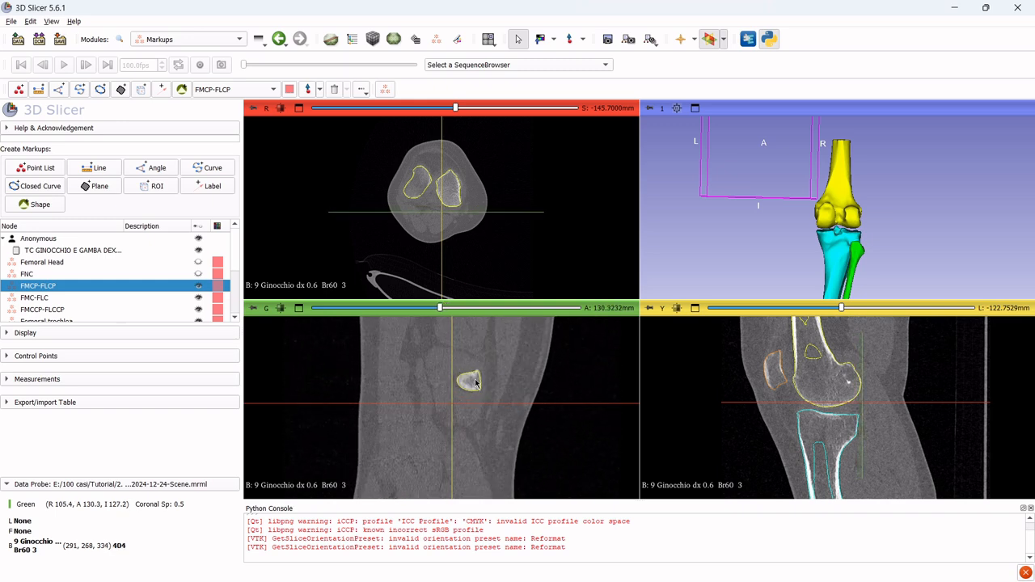
{"action": "key", "text": "shift"}
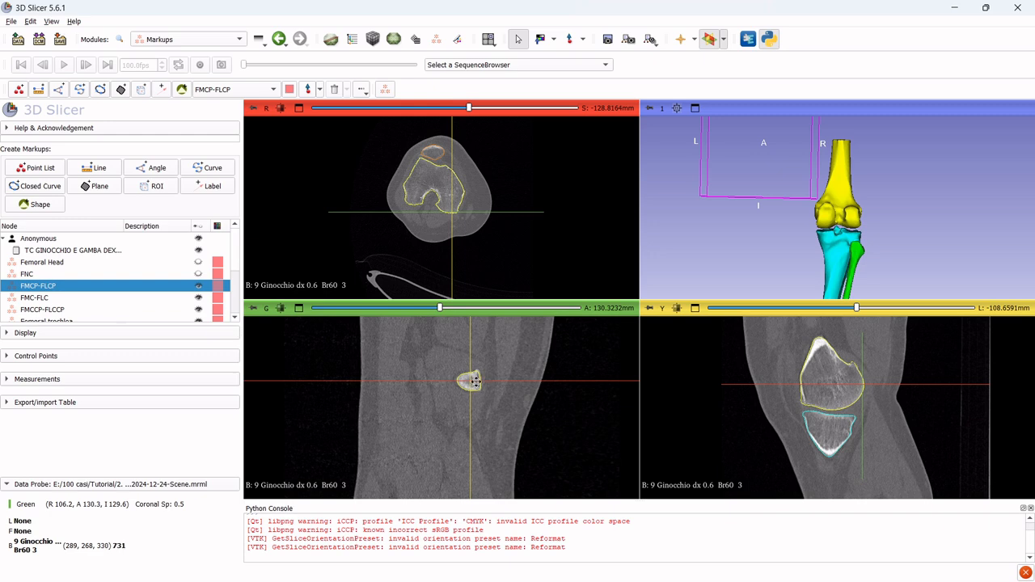
{"action": "scroll", "coordinate": [489, 395], "scroll_direction": "down", "scroll_amount": 1}
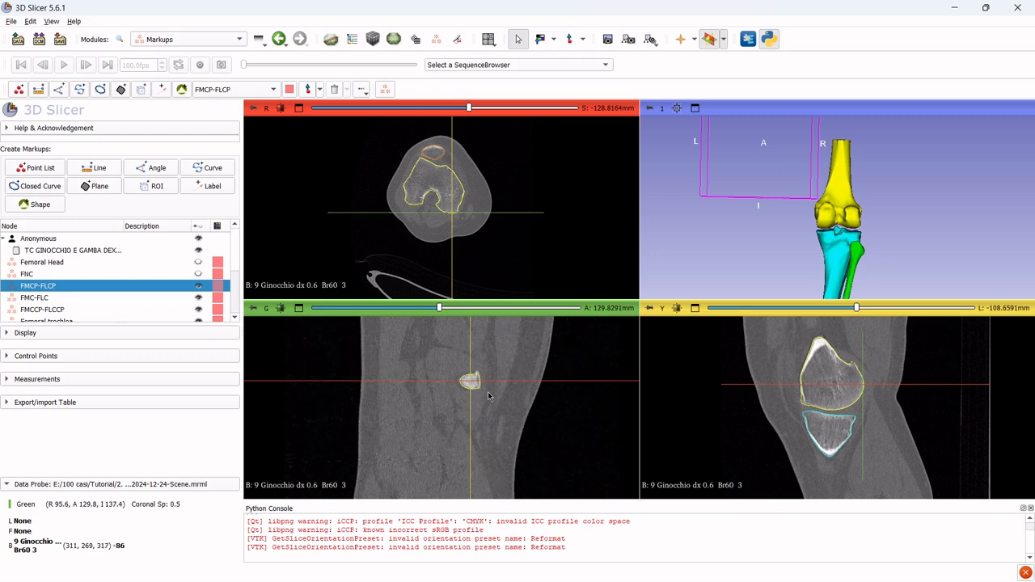
{"action": "scroll", "coordinate": [488, 396], "scroll_direction": "down", "scroll_amount": 2}
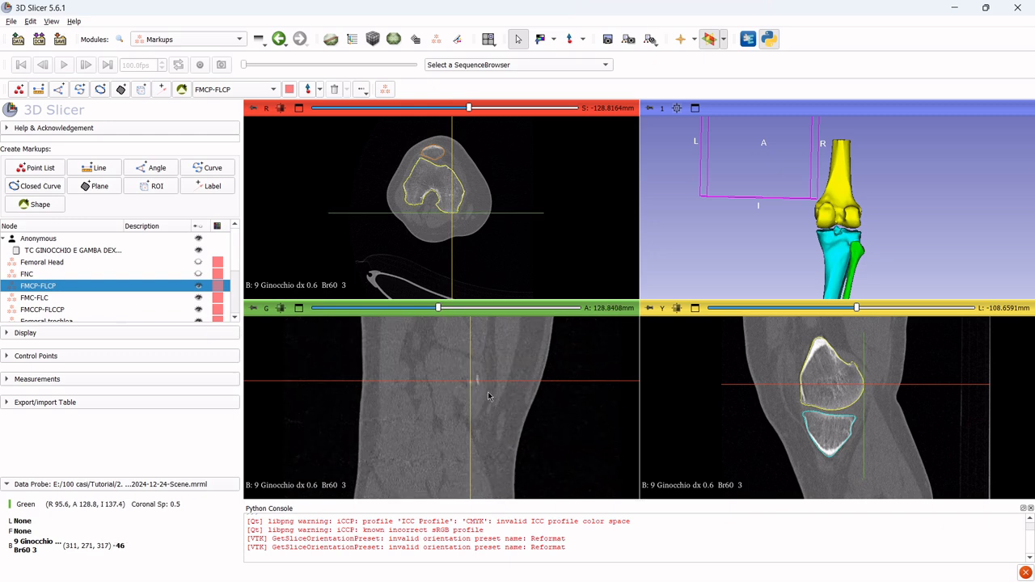
{"action": "scroll", "coordinate": [489, 396], "scroll_direction": "up", "scroll_amount": 1}
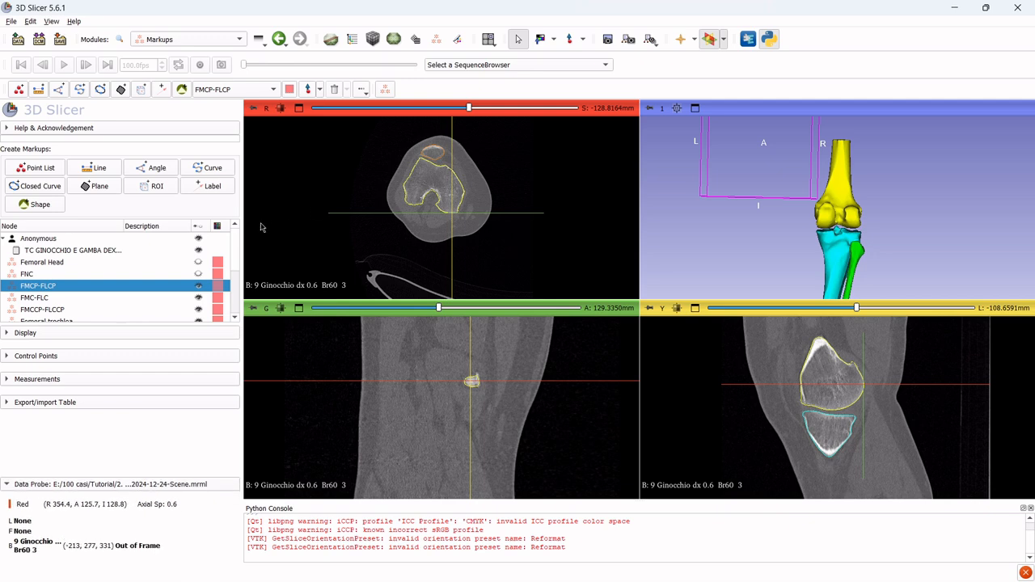
Rotate the coronal slice plane in the axial view to follow the line joining both posterior condyles
{"action": "left_click_drag", "start_coordinate": [331, 219], "coordinate": [346, 197]}
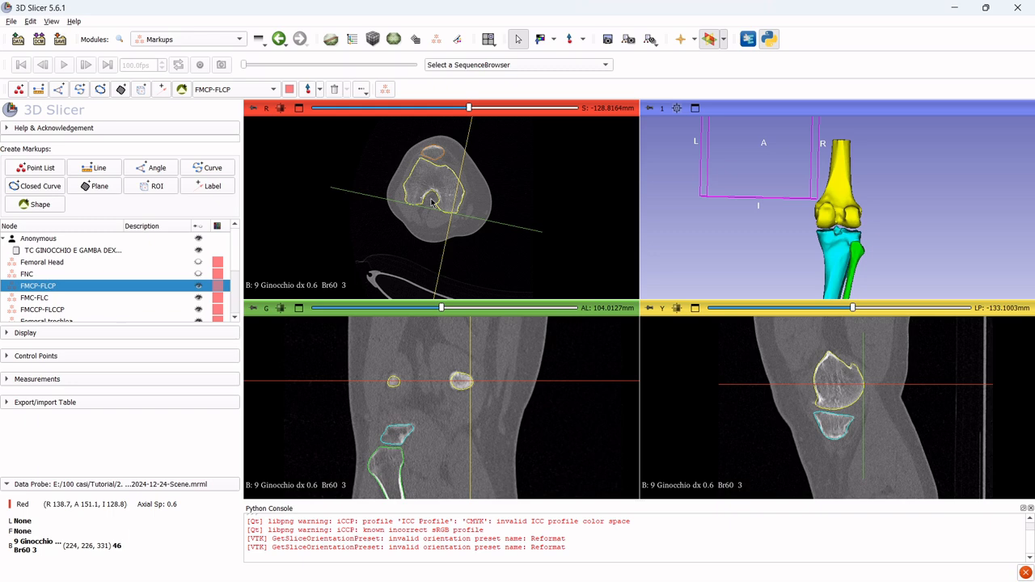
{"action": "scroll", "coordinate": [450, 208], "scroll_direction": "up", "scroll_amount": 5, "text": "ctrl"}
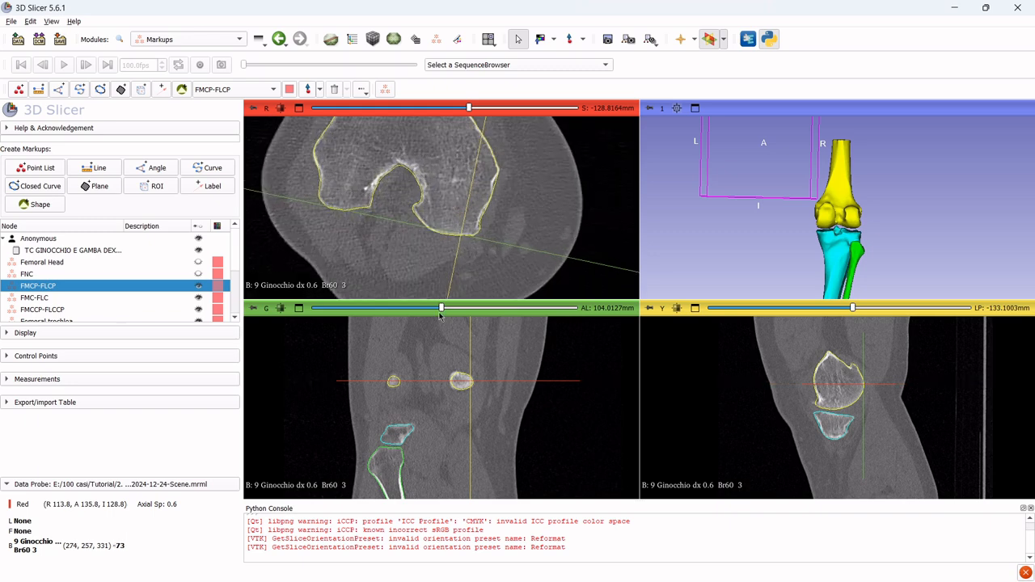
{"action": "scroll", "coordinate": [420, 386], "scroll_direction": "up", "scroll_amount": 1, "text": "ctrl"}
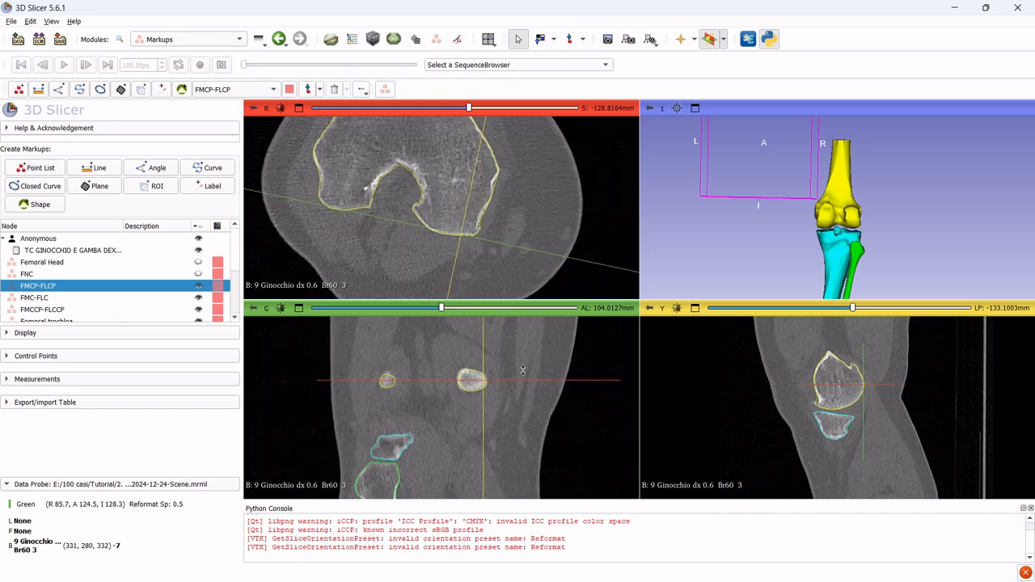
Fine-tune the coronal plane's rotation and depth so it touches both posterior condyles equally, at about AL 100.8 mm
{"action": "scroll", "coordinate": [523, 370], "scroll_direction": "down", "scroll_amount": 1}
{"action": "scroll", "coordinate": [523, 370], "scroll_direction": "down", "scroll_amount": 2}
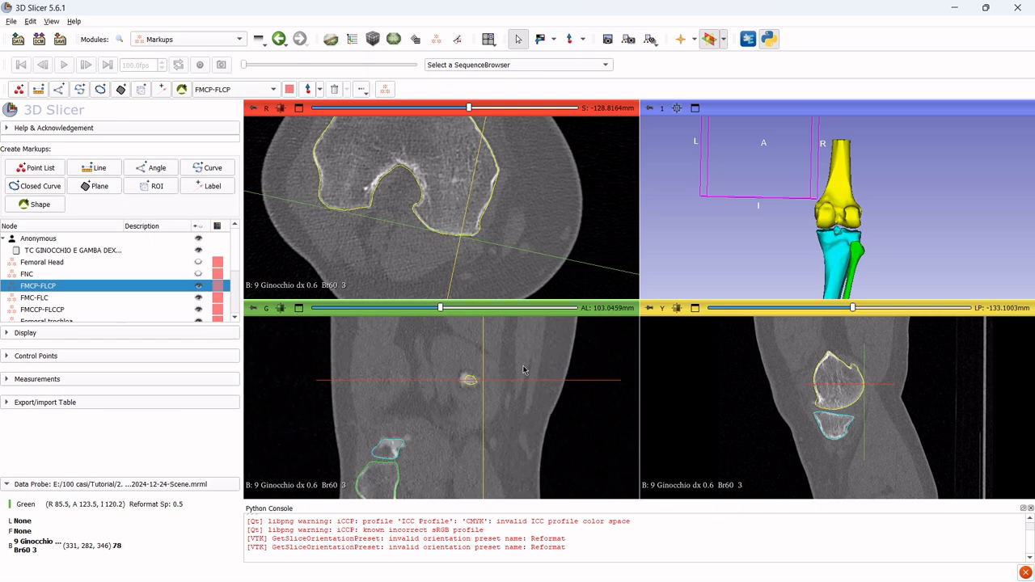
{"action": "scroll", "coordinate": [547, 356], "scroll_direction": "down", "scroll_amount": 1}
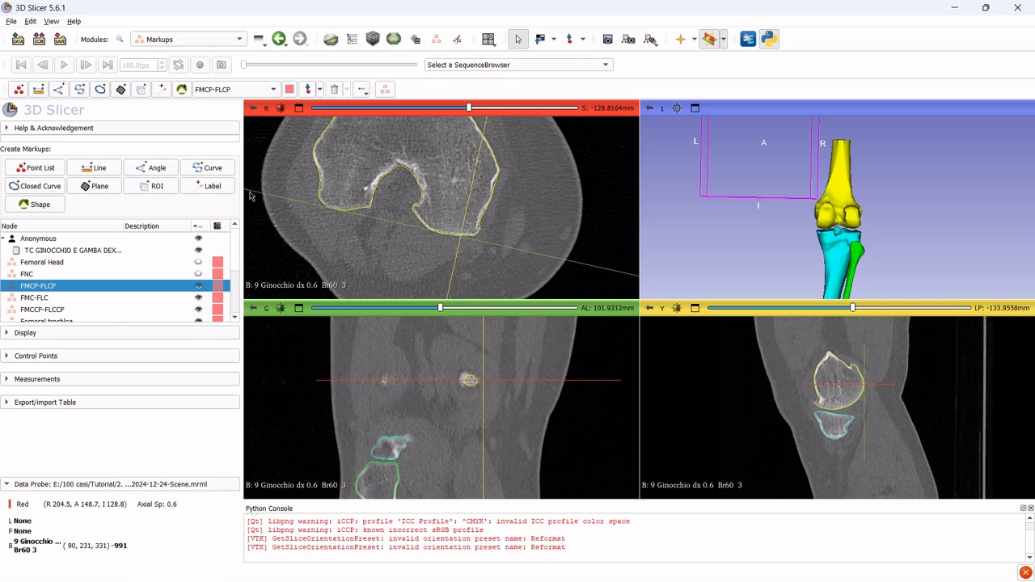
{"action": "scroll", "coordinate": [558, 353], "scroll_direction": "down", "scroll_amount": 2}
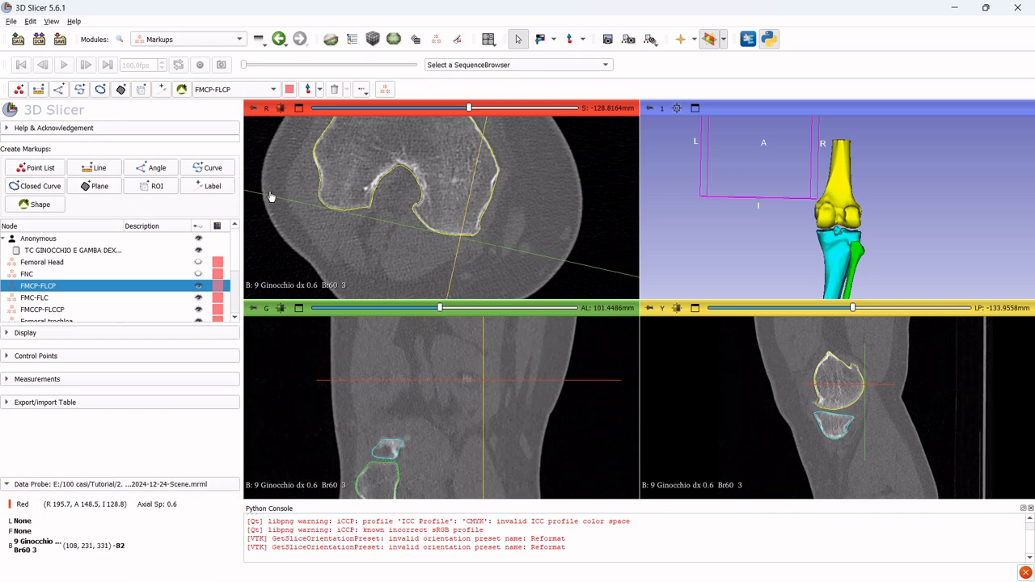
{"action": "left_click_drag", "start_coordinate": [266, 195], "coordinate": [269, 194], "text": "ctrl+alt"}
{"action": "scroll", "coordinate": [422, 368], "scroll_direction": "up", "scroll_amount": 1}
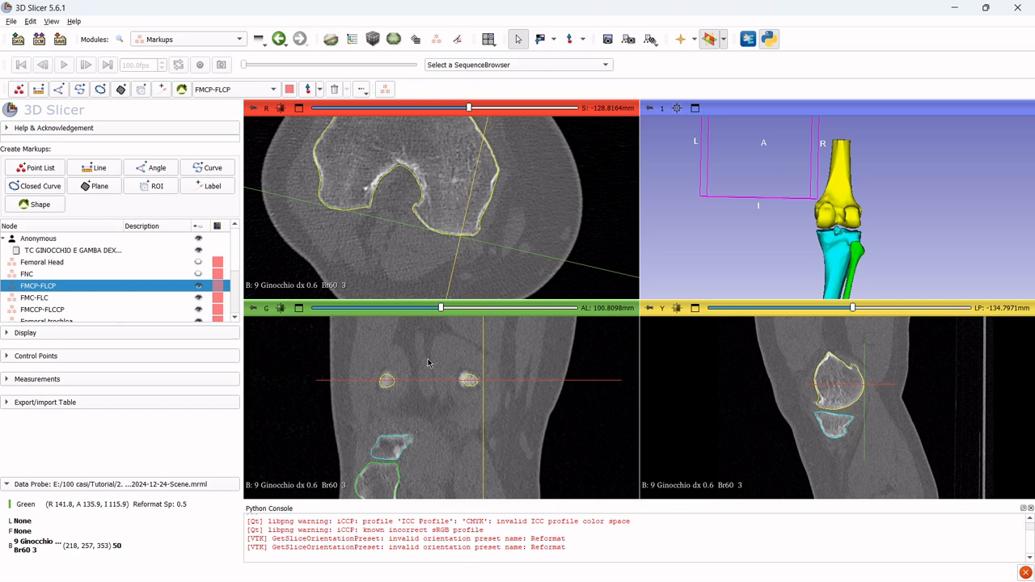
Turn off slice intersection interaction and step the sagittal slice across both condyles to check the posterior tangent plane
{"action": "scroll", "coordinate": [391, 234], "scroll_direction": "up", "scroll_amount": 2, "text": "ctrl"}
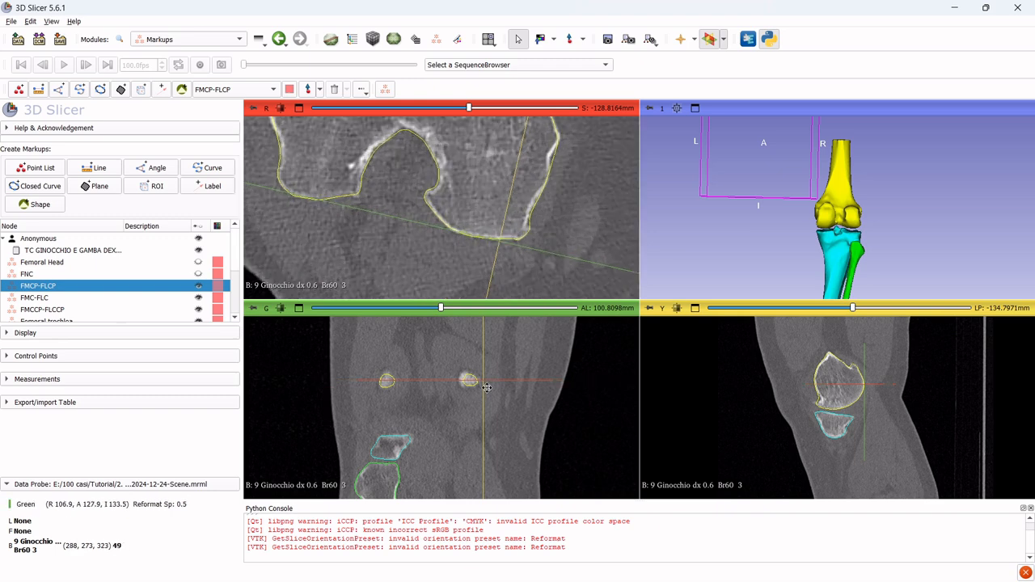
{"action": "scroll", "coordinate": [870, 389], "scroll_direction": "up", "scroll_amount": 4, "text": "ctrl"}
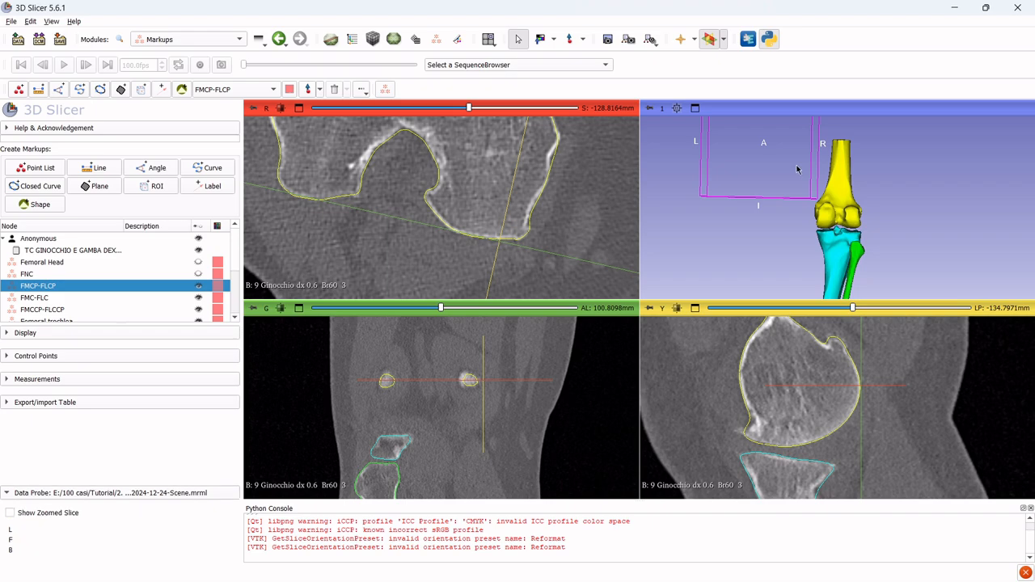
{"action": "left_click", "coordinate": [724, 43]}
{"action": "left_click", "coordinate": [718, 55]}
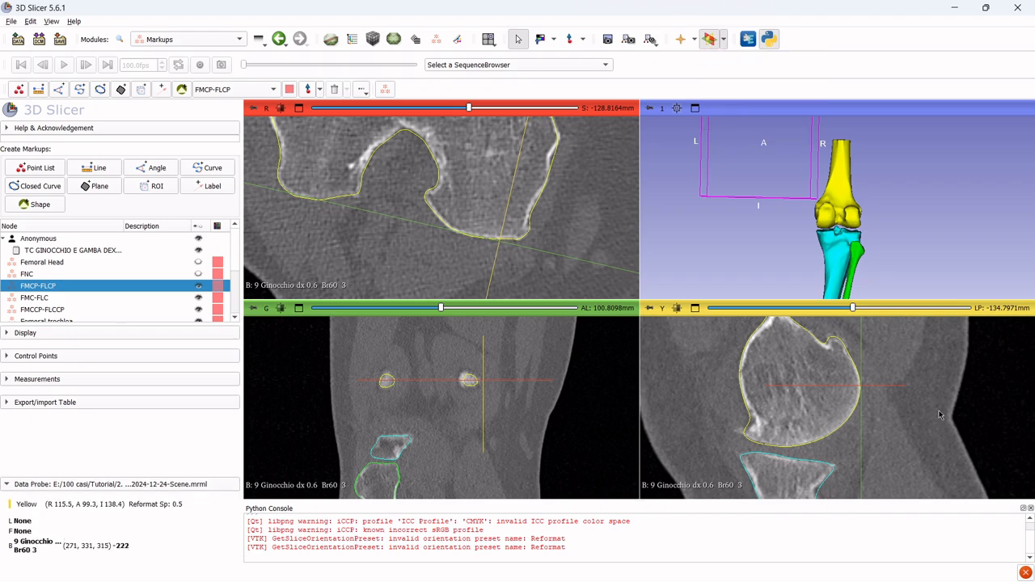
{"action": "scroll", "coordinate": [940, 415], "scroll_direction": "up", "scroll_amount": 7}
{"action": "scroll", "coordinate": [940, 415], "scroll_direction": "down", "scroll_amount": 15}
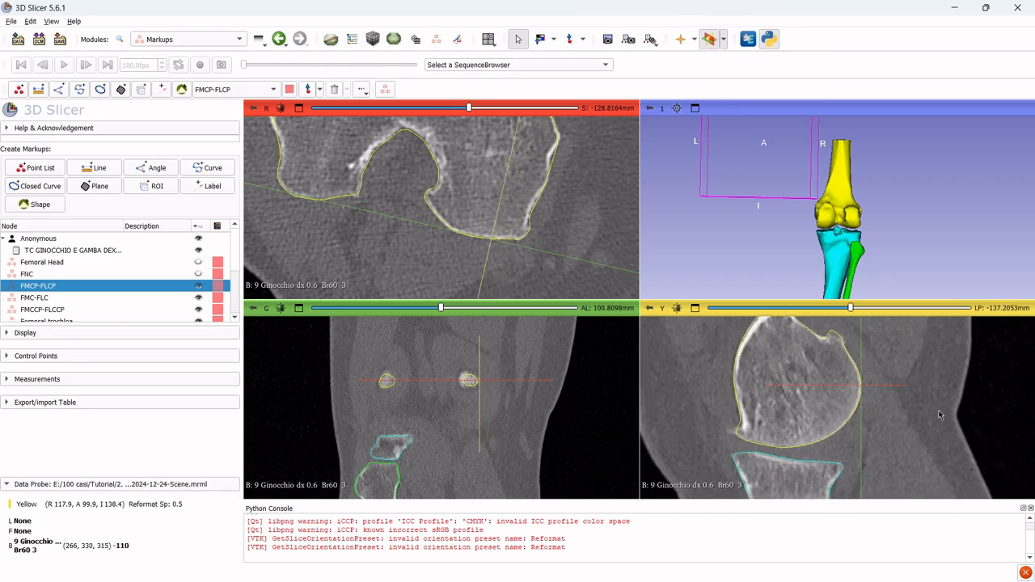
{"action": "scroll", "coordinate": [939, 415], "scroll_direction": "down", "scroll_amount": 20}
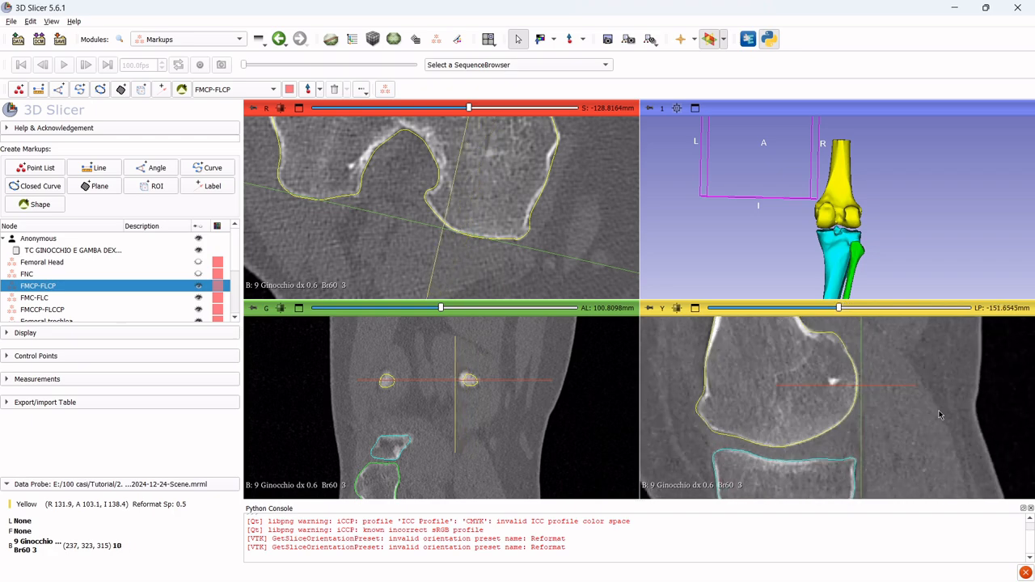
{"action": "scroll", "coordinate": [931, 446], "scroll_direction": "down", "scroll_amount": 20}
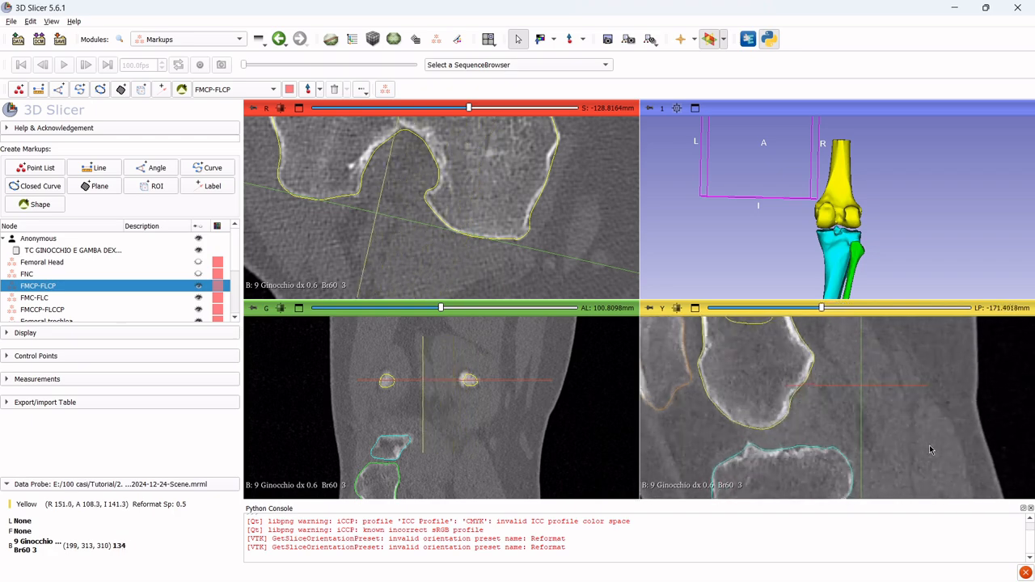
{"action": "scroll", "coordinate": [930, 450], "scroll_direction": "down", "scroll_amount": 20}
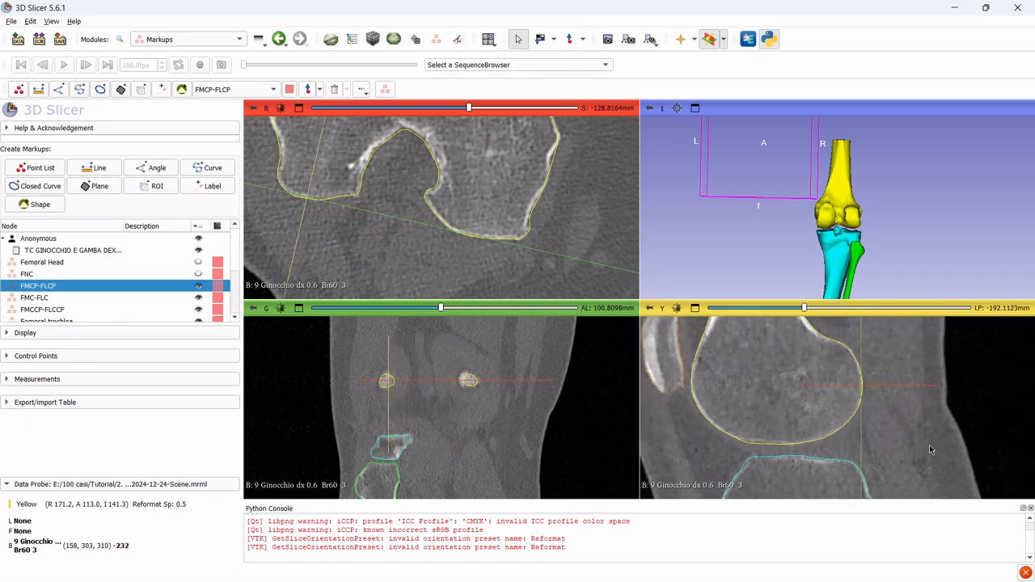
{"action": "scroll", "coordinate": [929, 450], "scroll_direction": "down", "scroll_amount": 9}
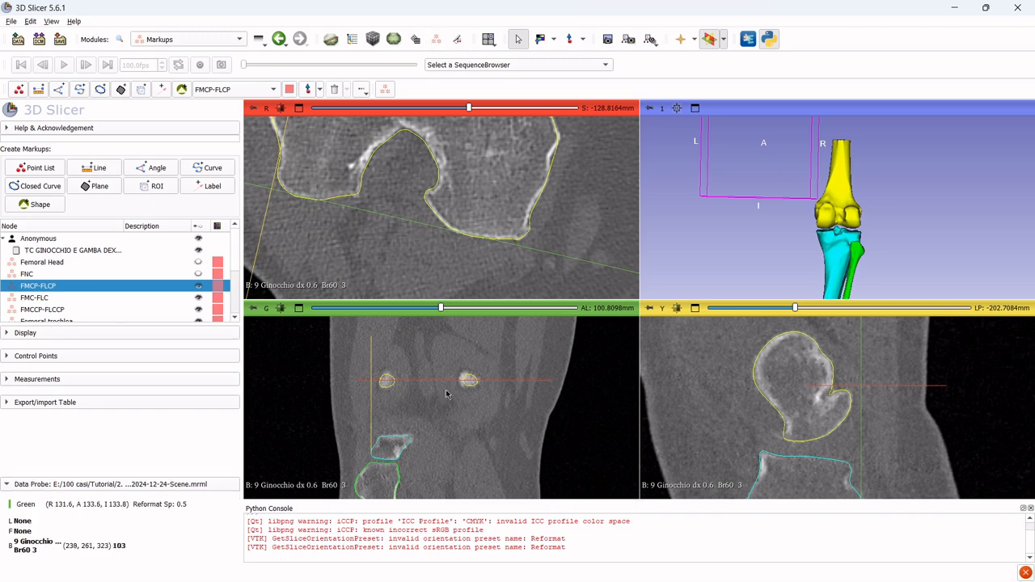
Place two FMCP-FLCP points on the medial and lateral posterior condyle contacts in the coronal slice, check them, and hide the list
{"action": "scroll", "coordinate": [467, 387], "scroll_direction": "up", "scroll_amount": 5, "text": "ctrl"}
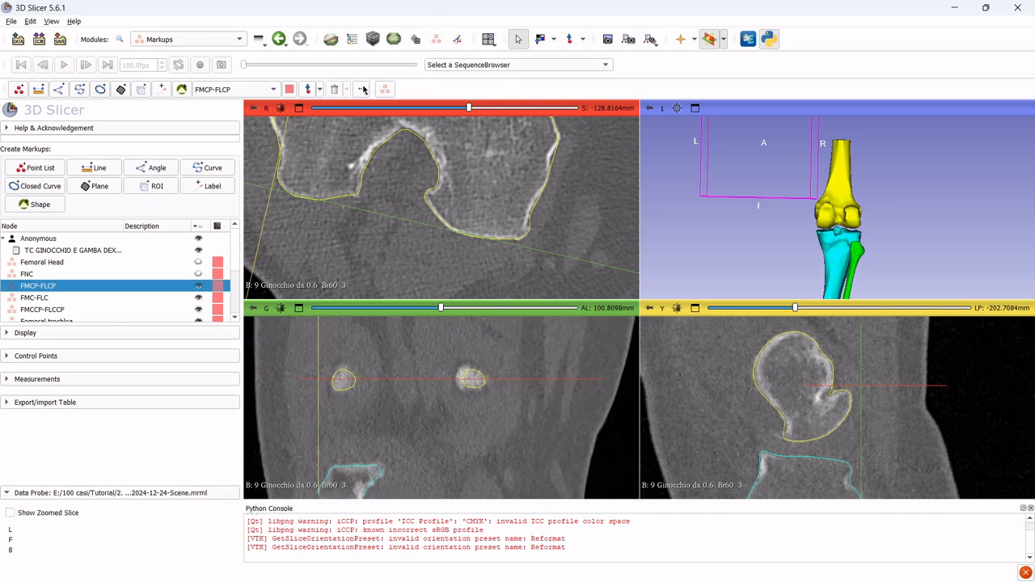
{"action": "left_click", "coordinate": [307, 89]}
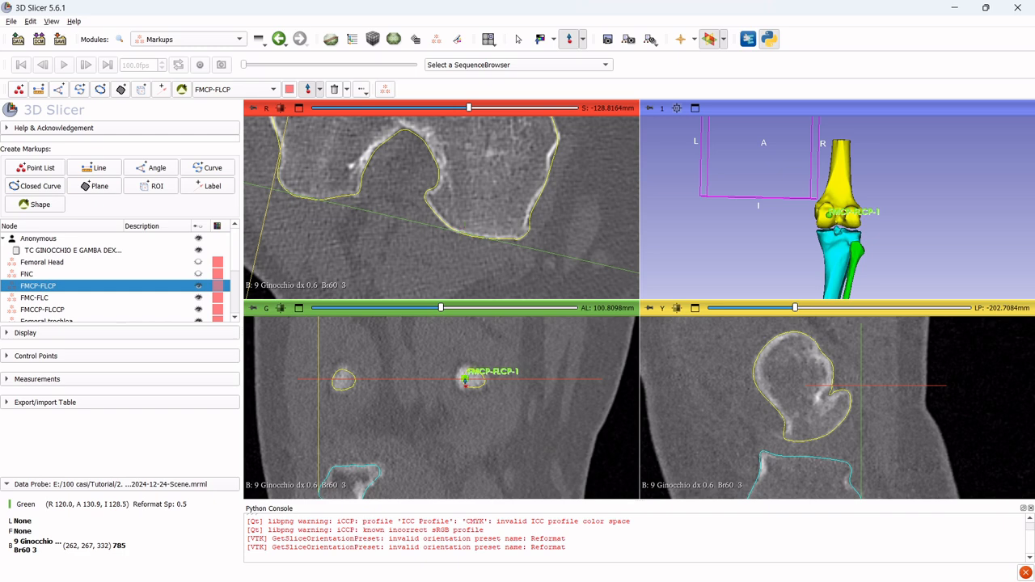
{"action": "left_click", "coordinate": [466, 378]}
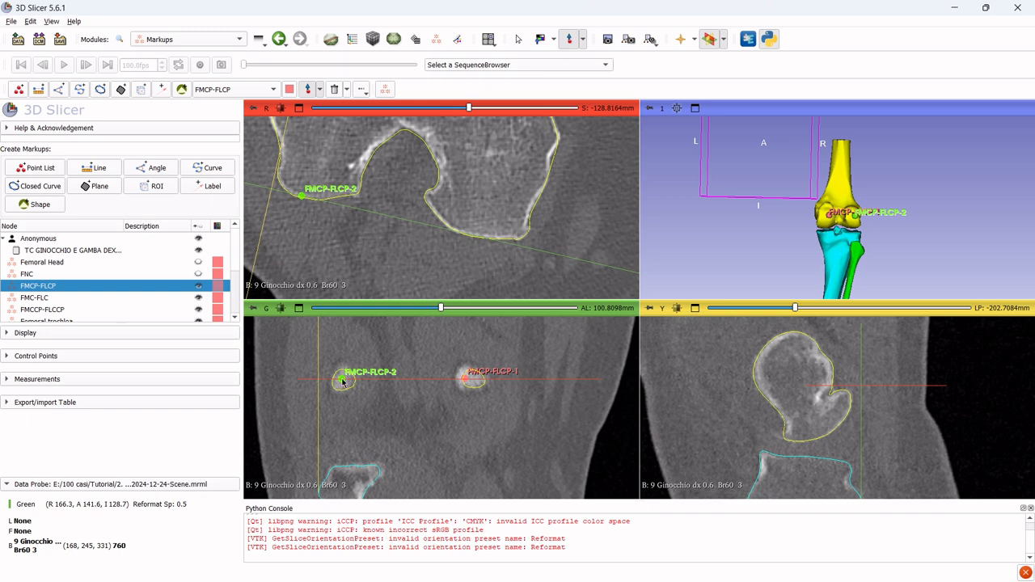
{"action": "left_click", "coordinate": [342, 379]}
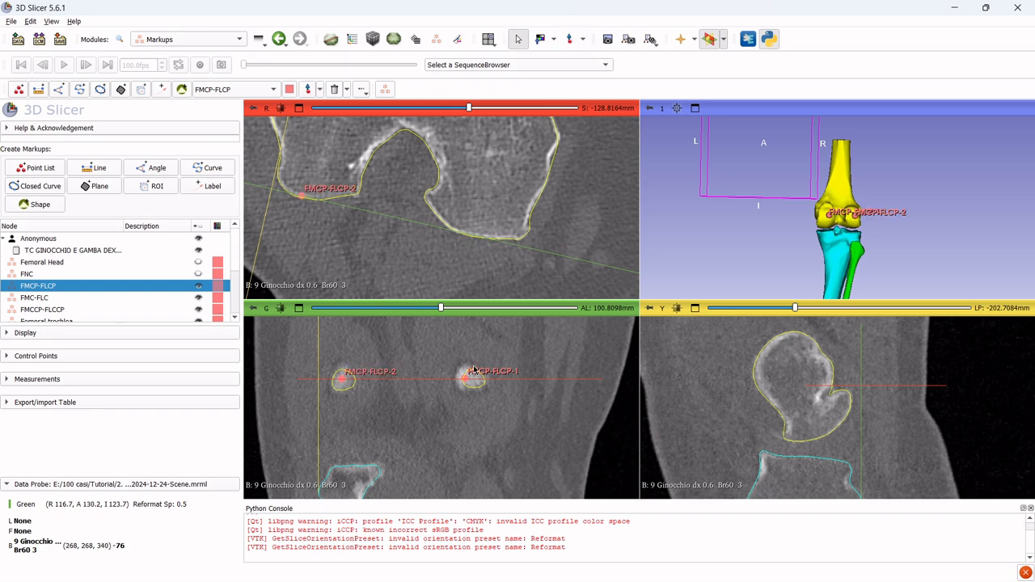
{"action": "left_click", "coordinate": [474, 382]}
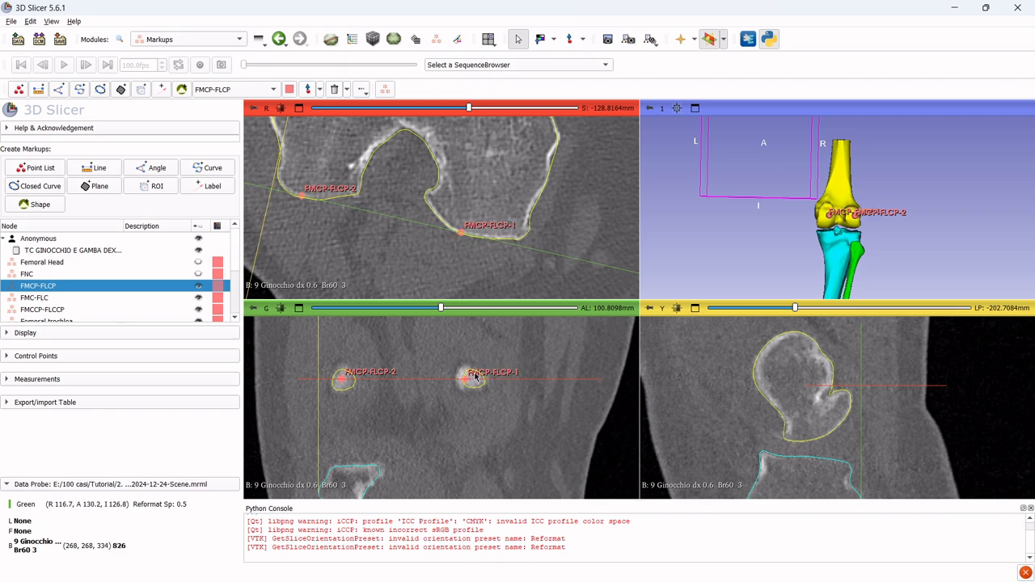
{"action": "left_click", "coordinate": [199, 286]}
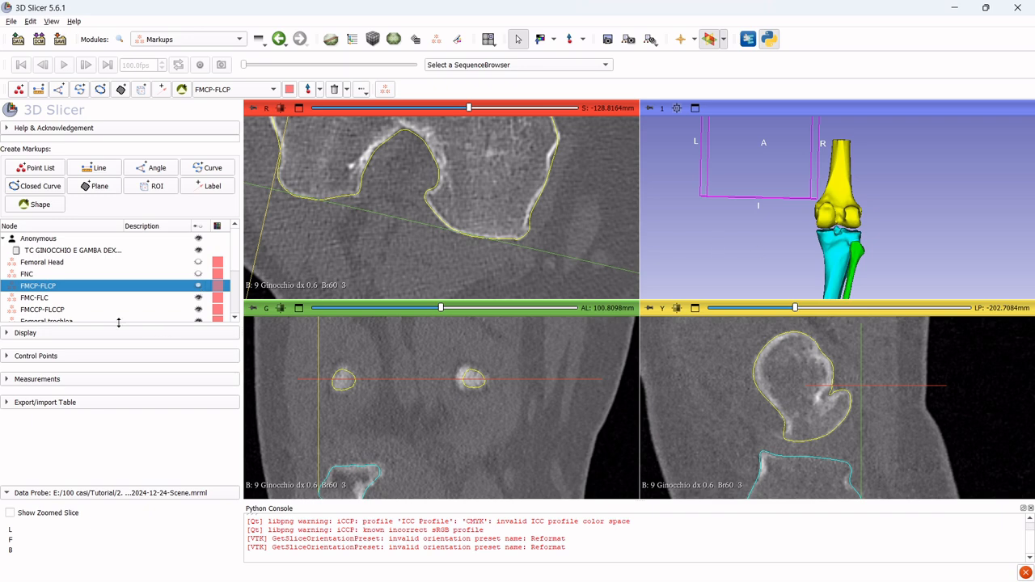
Make FMC-FLC the active point list and return the knee slices to their standard axial, coronal and sagittal orientations
{"action": "left_click", "coordinate": [98, 298]}
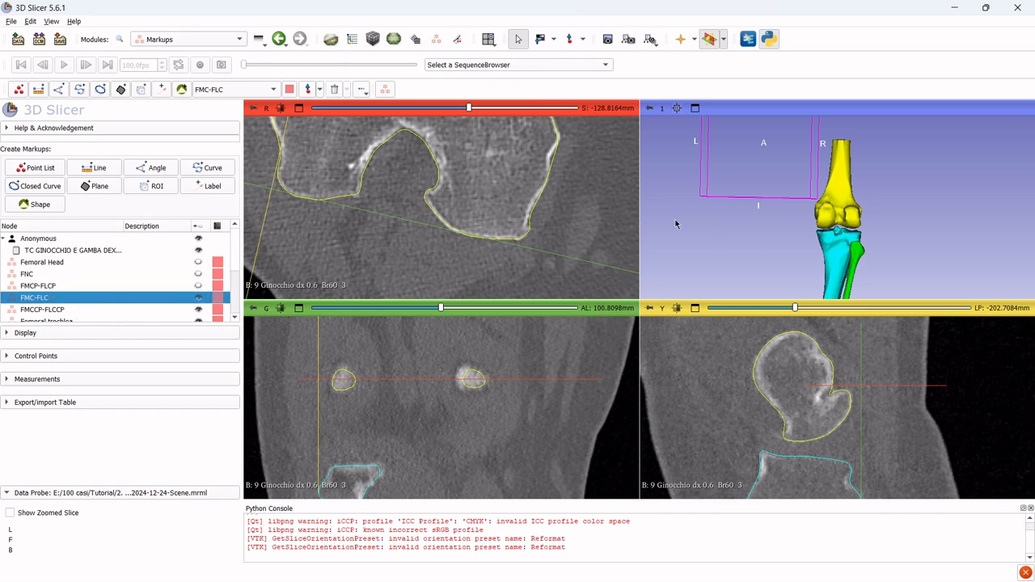
{"action": "scroll", "coordinate": [540, 235], "scroll_direction": "down", "scroll_amount": 2, "text": "ctrl"}
{"action": "scroll", "coordinate": [540, 234], "scroll_direction": "down", "scroll_amount": 1, "text": "ctrl"}
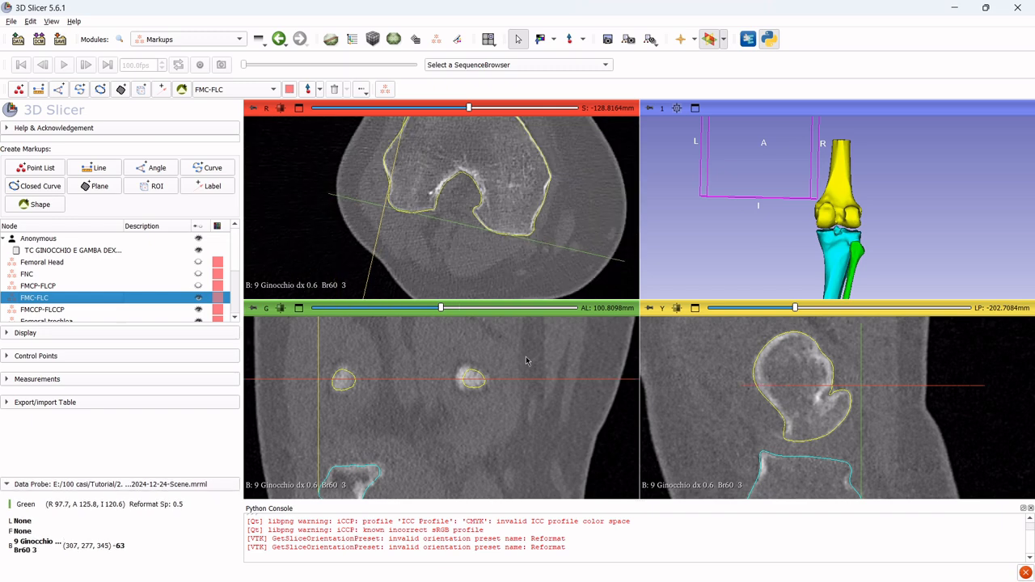
{"action": "scroll", "coordinate": [519, 359], "scroll_direction": "down", "scroll_amount": 3, "text": "ctrl"}
{"action": "scroll", "coordinate": [797, 402], "scroll_direction": "down", "scroll_amount": 1, "text": "ctrl"}
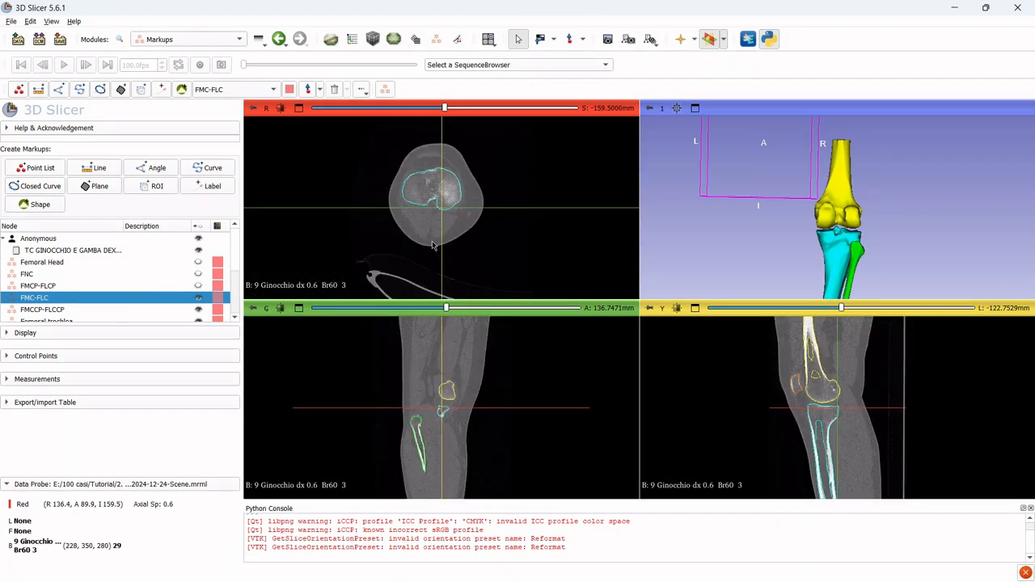
Step the axial slice to the medial femoral condyle's most distal point, about S -152.9 mm, and centre the other slices there
{"action": "scroll", "coordinate": [476, 222], "scroll_direction": "down", "scroll_amount": 1}
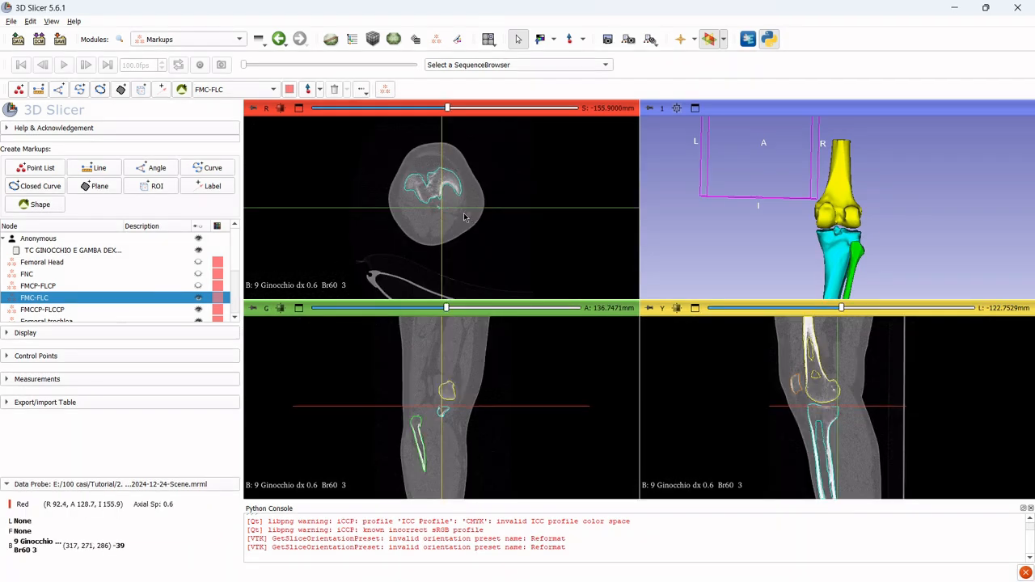
{"action": "scroll", "coordinate": [465, 216], "scroll_direction": "up", "scroll_amount": 7}
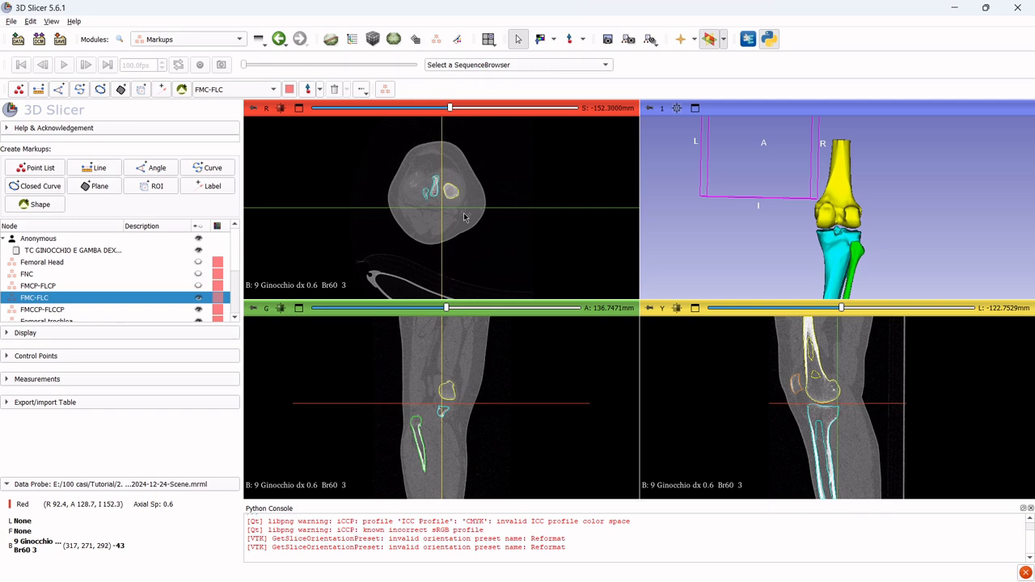
{"action": "key", "text": "shift"}
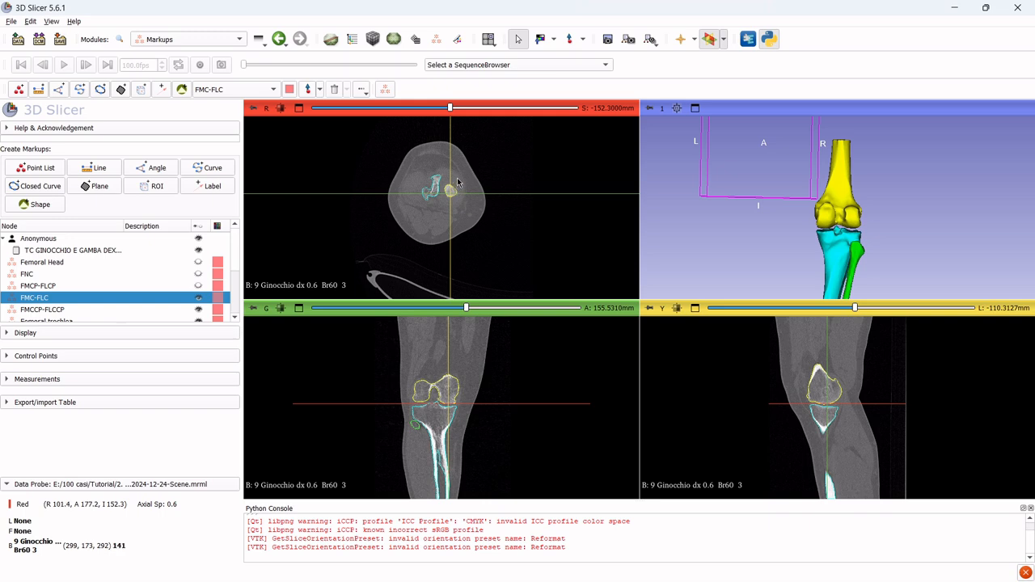
{"action": "scroll", "coordinate": [458, 186], "scroll_direction": "up", "scroll_amount": 3, "text": "ctrl"}
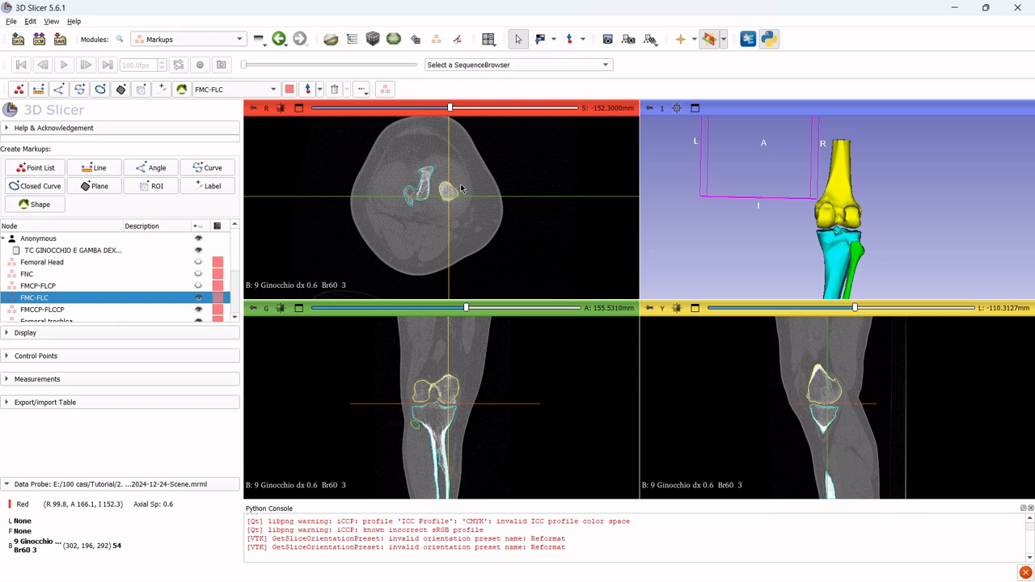
{"action": "scroll", "coordinate": [458, 188], "scroll_direction": "up", "scroll_amount": 2, "text": "ctrl"}
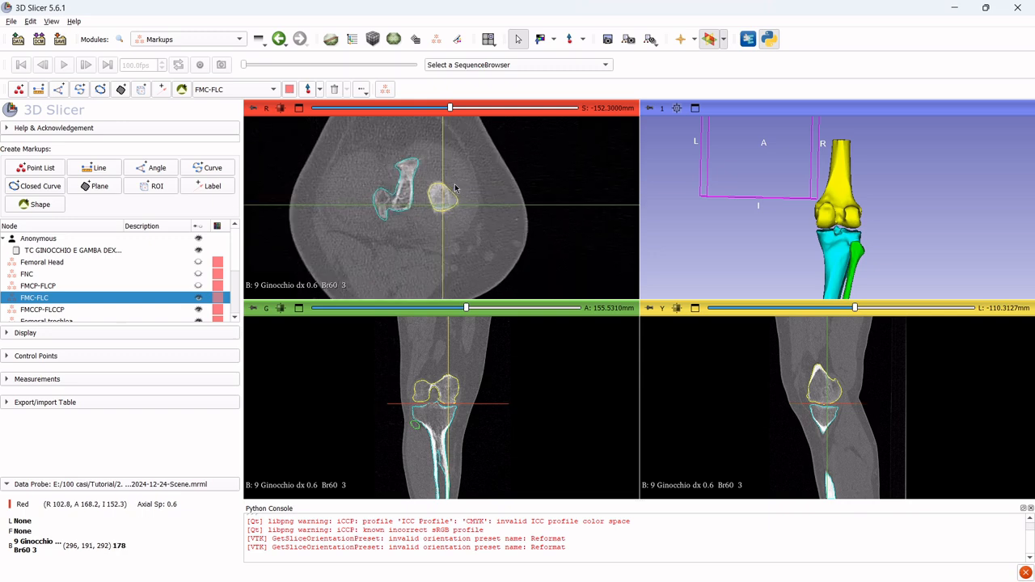
{"action": "scroll", "coordinate": [456, 187], "scroll_direction": "down", "scroll_amount": 1}
{"action": "key", "text": "shift"}
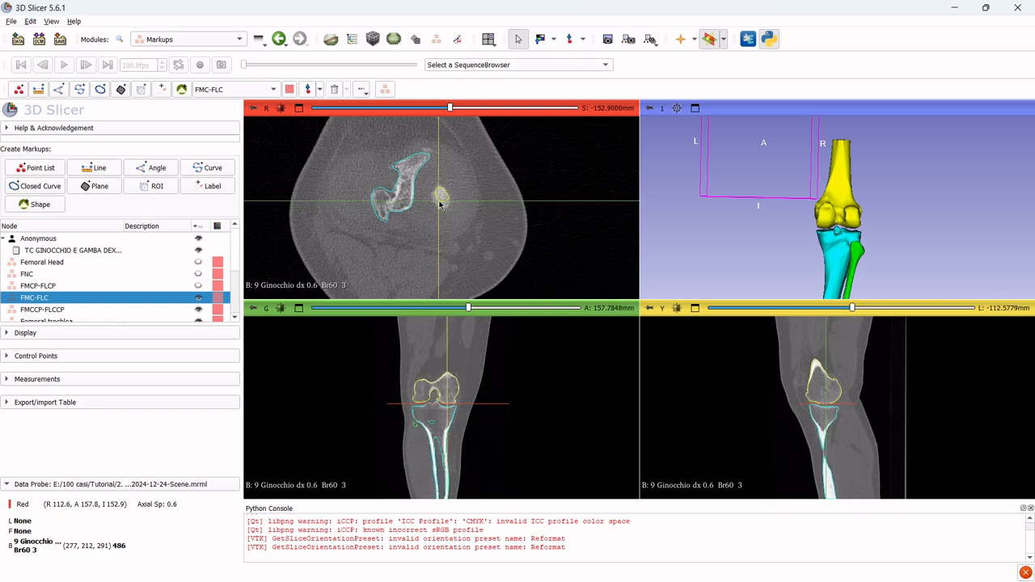
Rotate the axial plane in the coronal view until it touches the distal ends of both femoral condyles, at about SL -156.7 mm
{"action": "scroll", "coordinate": [446, 391], "scroll_direction": "up", "scroll_amount": 4, "text": "ctrl"}
{"action": "scroll", "coordinate": [446, 391], "scroll_direction": "up", "scroll_amount": 2, "text": "ctrl"}
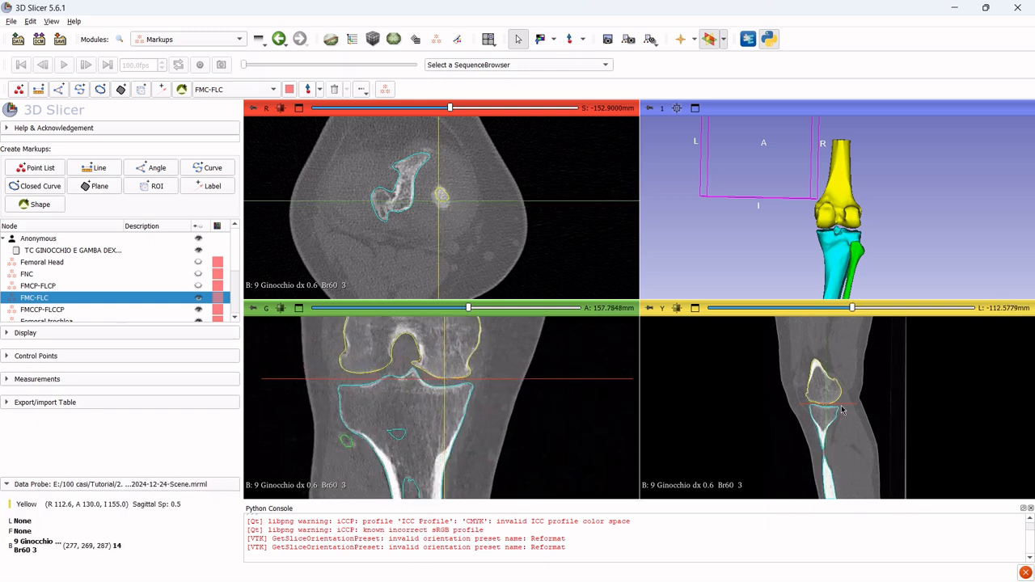
{"action": "scroll", "coordinate": [841, 404], "scroll_direction": "up", "scroll_amount": 3, "text": "ctrl"}
{"action": "scroll", "coordinate": [829, 402], "scroll_direction": "up", "scroll_amount": 2, "text": "ctrl"}
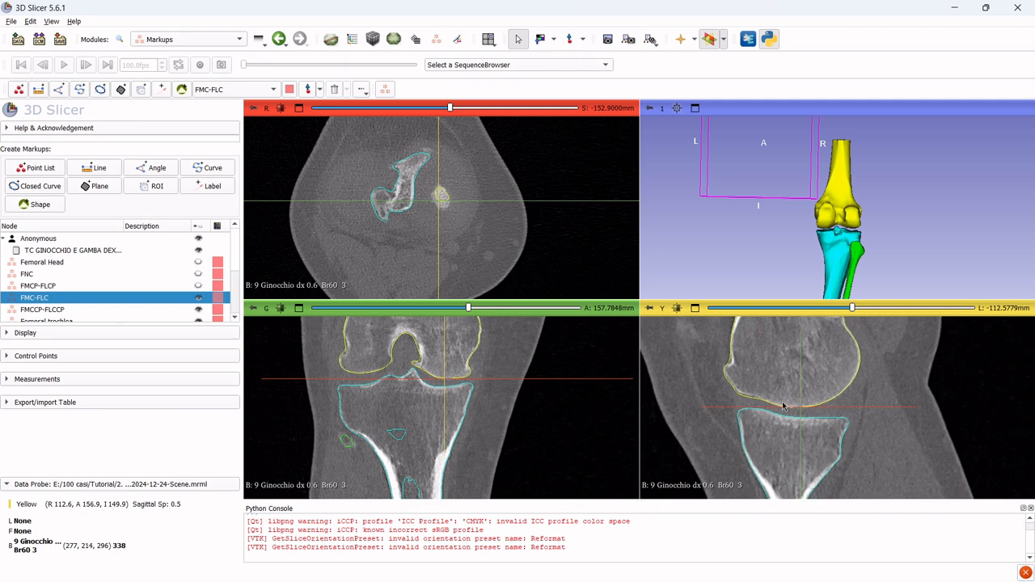
{"action": "scroll", "coordinate": [436, 367], "scroll_direction": "up", "scroll_amount": 2, "text": "ctrl"}
{"action": "scroll", "coordinate": [762, 404], "scroll_direction": "up", "scroll_amount": 2, "text": "ctrl"}
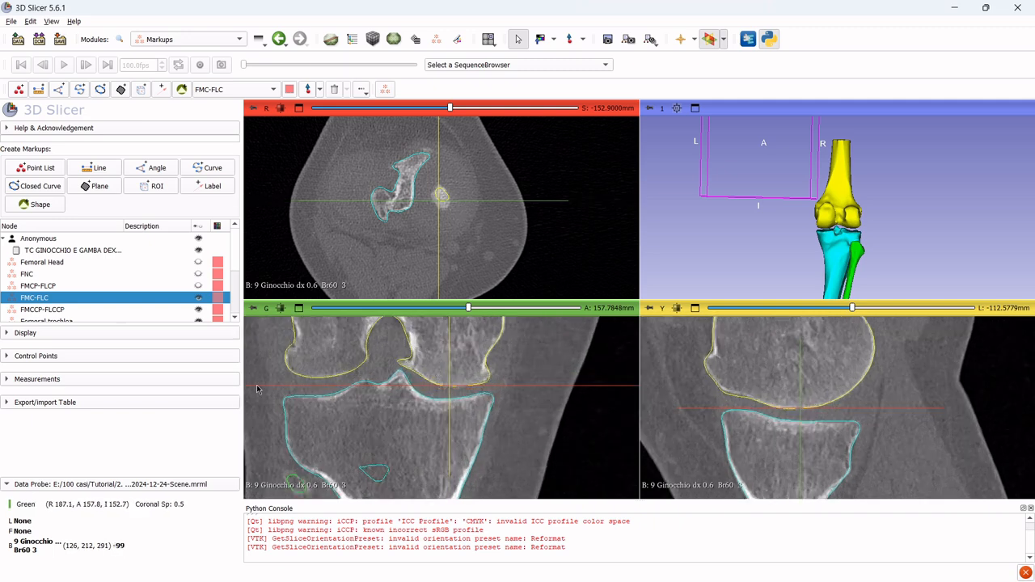
{"action": "left_click_drag", "start_coordinate": [257, 387], "coordinate": [264, 384]}
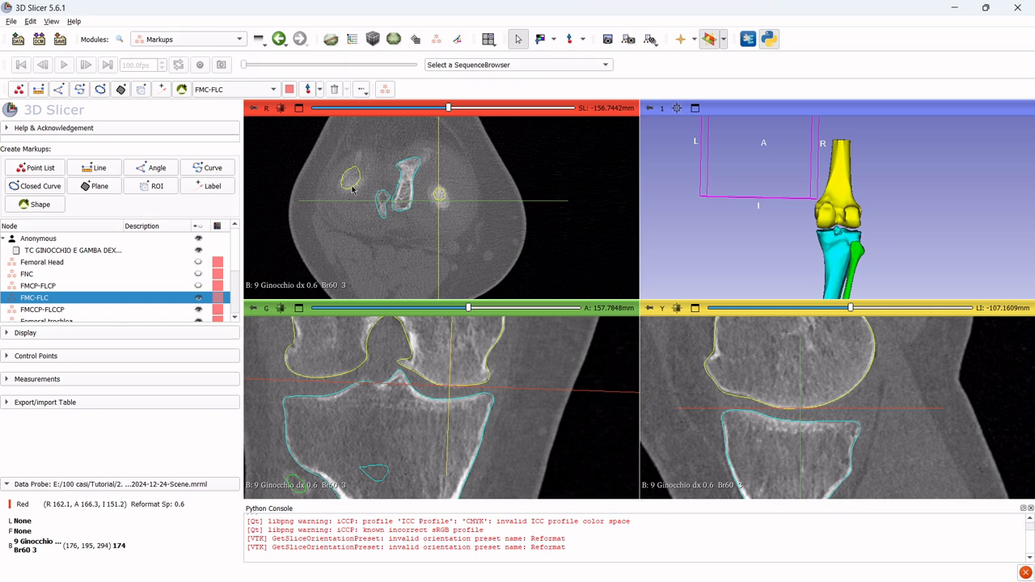
Turn off slice intersection interaction and step the sagittal slice across both condyles to check the distal tangent plane
{"action": "left_click", "coordinate": [722, 41]}
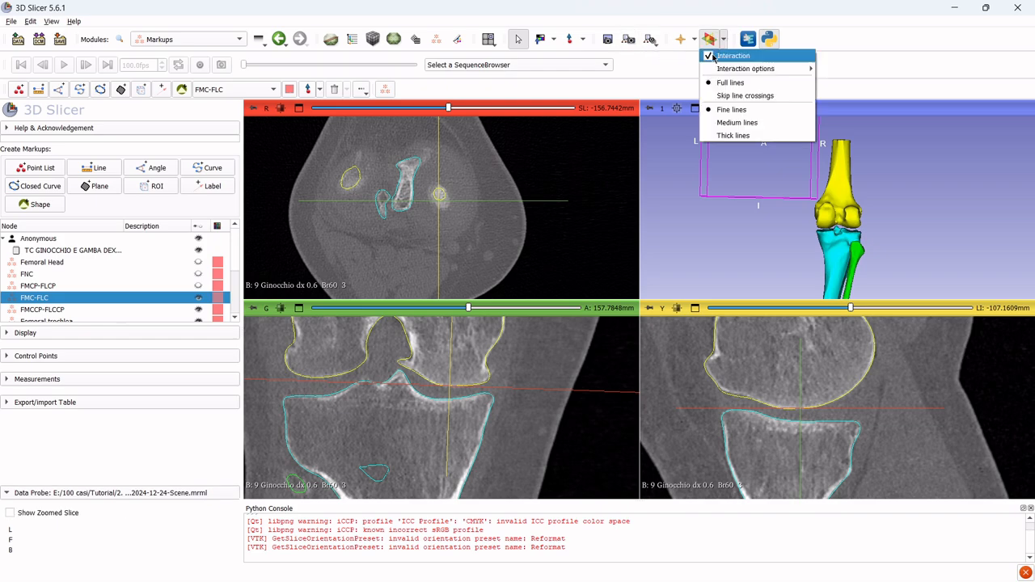
{"action": "left_click", "coordinate": [712, 56]}
{"action": "scroll", "coordinate": [783, 327], "scroll_direction": "down", "scroll_amount": 5}
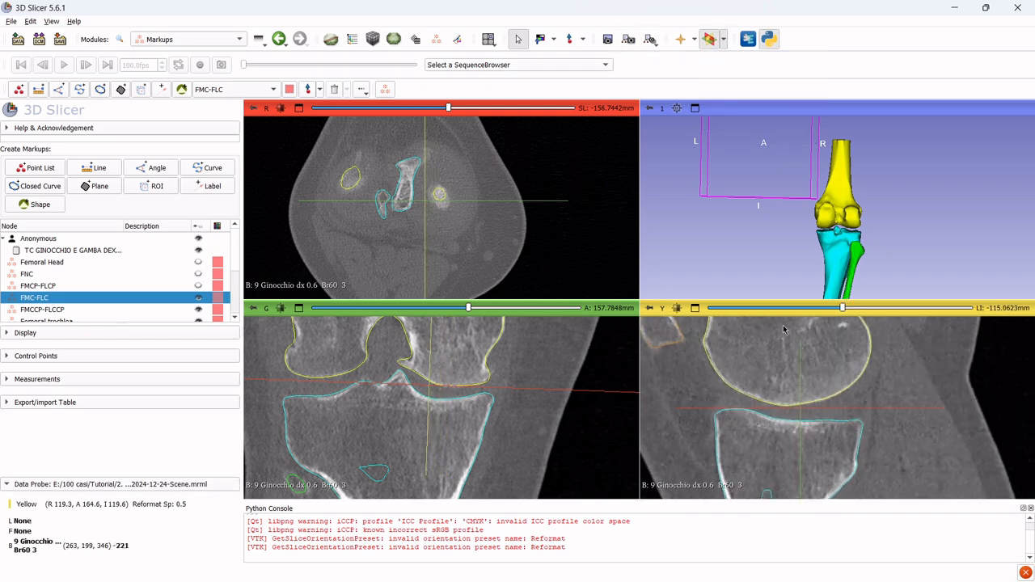
{"action": "scroll", "coordinate": [783, 328], "scroll_direction": "up", "scroll_amount": 9}
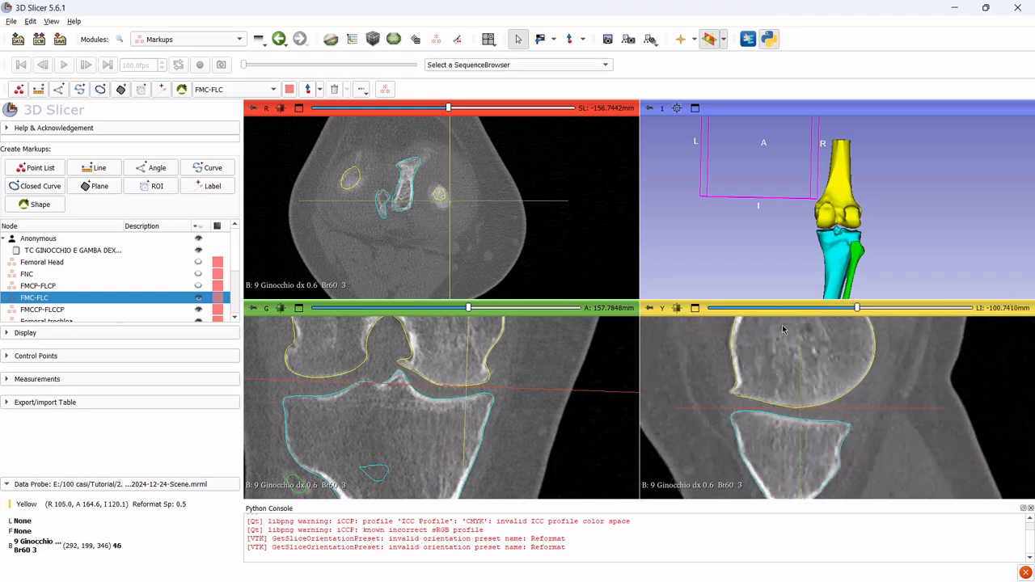
{"action": "scroll", "coordinate": [783, 328], "scroll_direction": "down", "scroll_amount": 10}
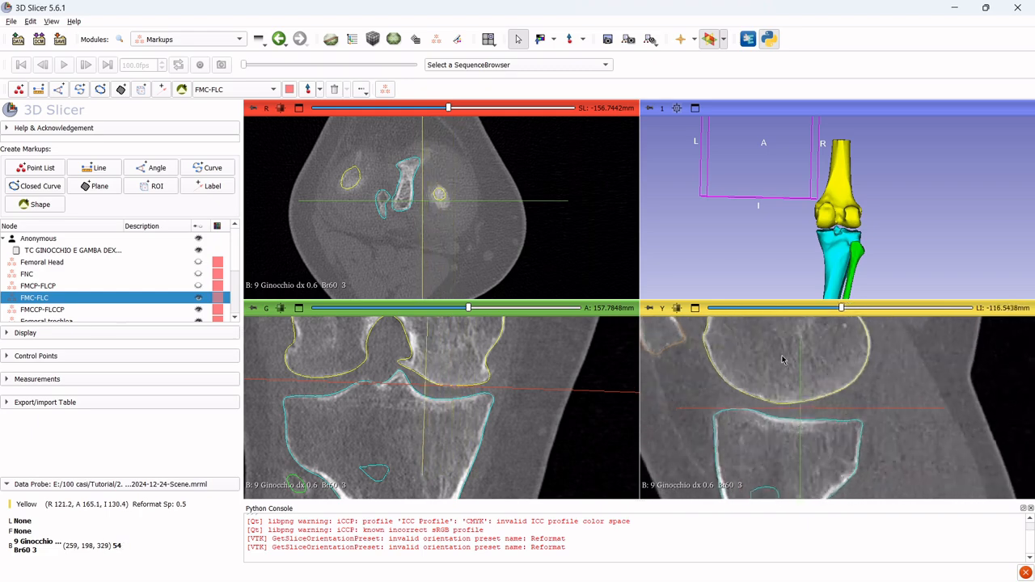
{"action": "scroll", "coordinate": [783, 360], "scroll_direction": "down", "scroll_amount": 14}
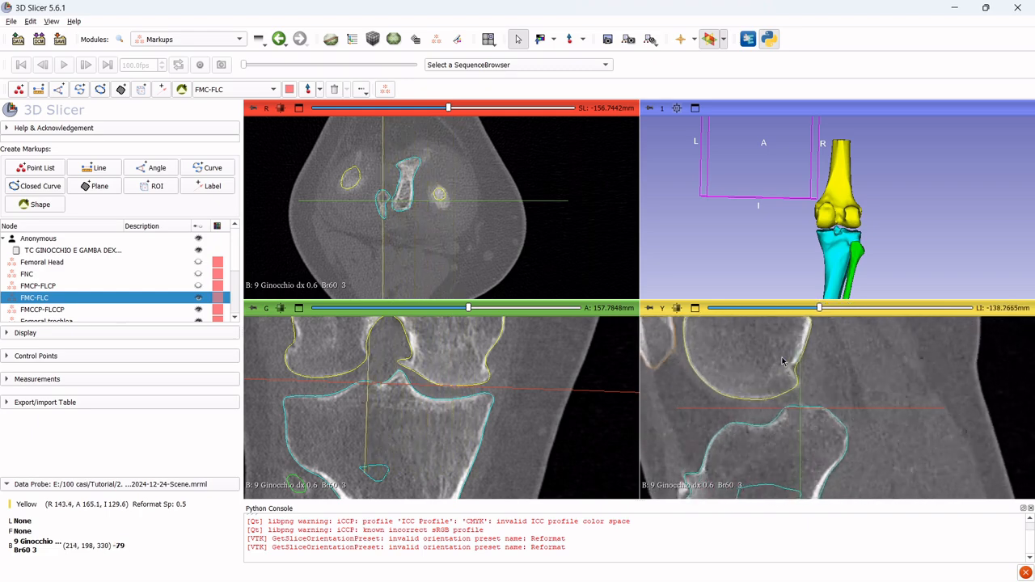
{"action": "scroll", "coordinate": [783, 361], "scroll_direction": "down", "scroll_amount": 10}
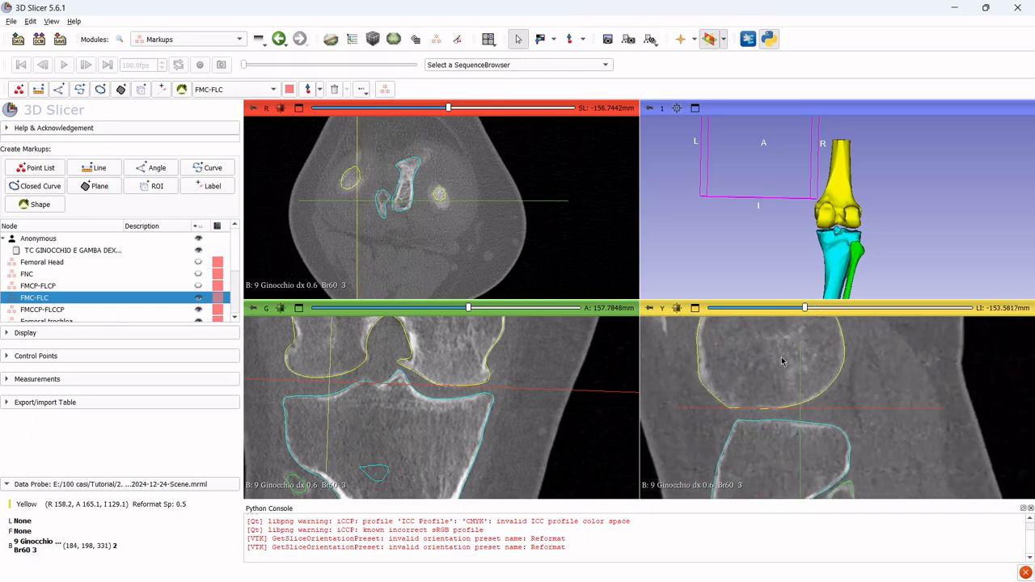
{"action": "scroll", "coordinate": [782, 361], "scroll_direction": "down", "scroll_amount": 7}
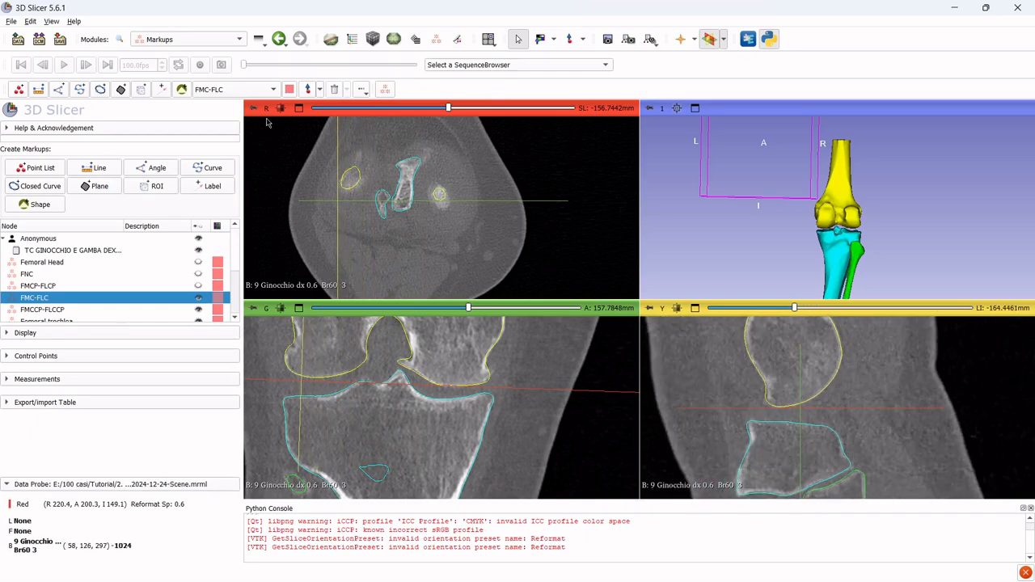
Place two FMC-FLC points in the axial slice, on the medial and then the lateral distal condyle contact
{"action": "left_click", "coordinate": [308, 89]}
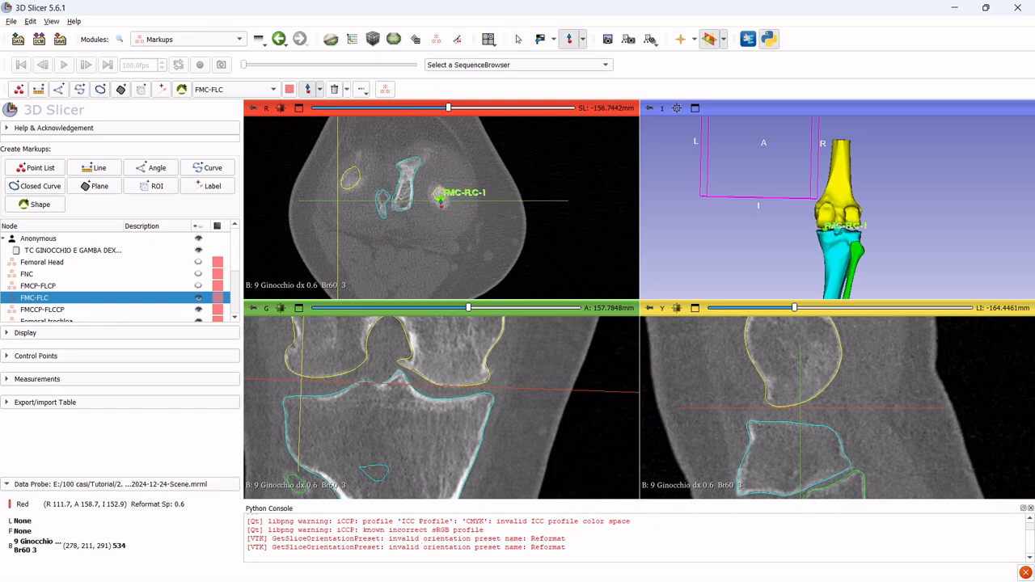
{"action": "left_click", "coordinate": [438, 194]}
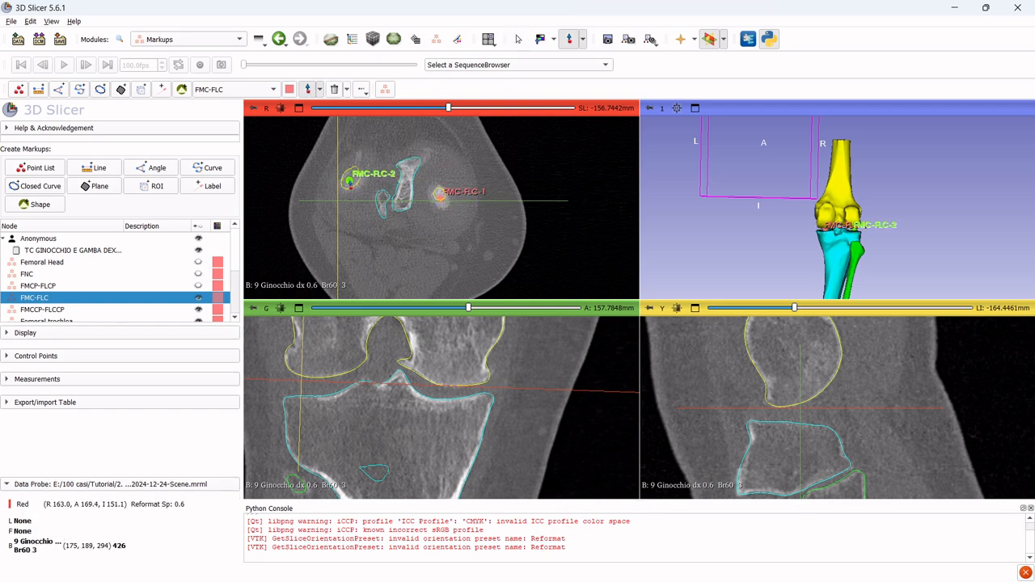
{"action": "left_click", "coordinate": [350, 182]}
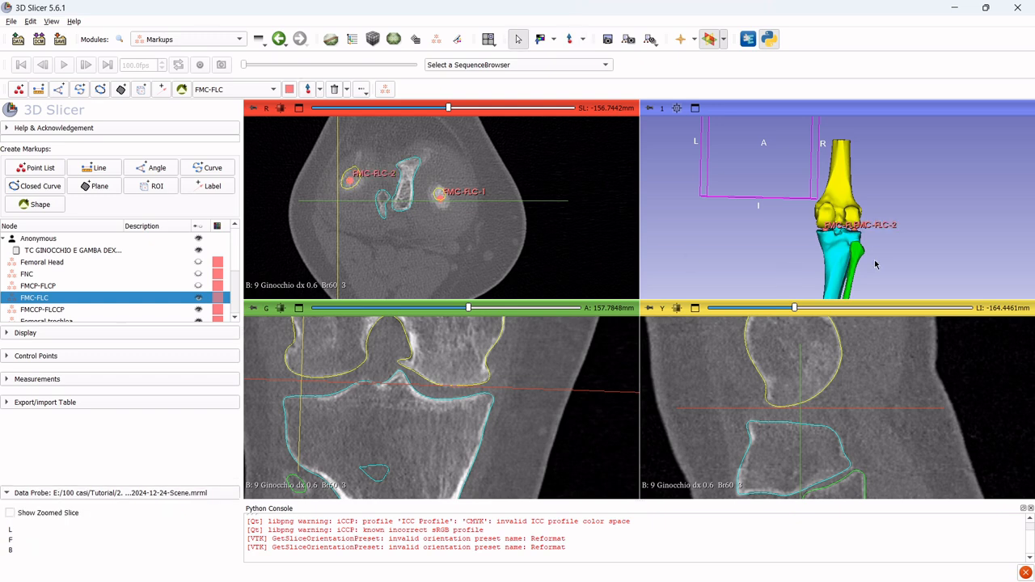
Inspect both FMC-FLC points on the 3D bone models from behind and in front, and hide the list
{"action": "scroll", "coordinate": [875, 265], "scroll_direction": "up", "scroll_amount": 5}
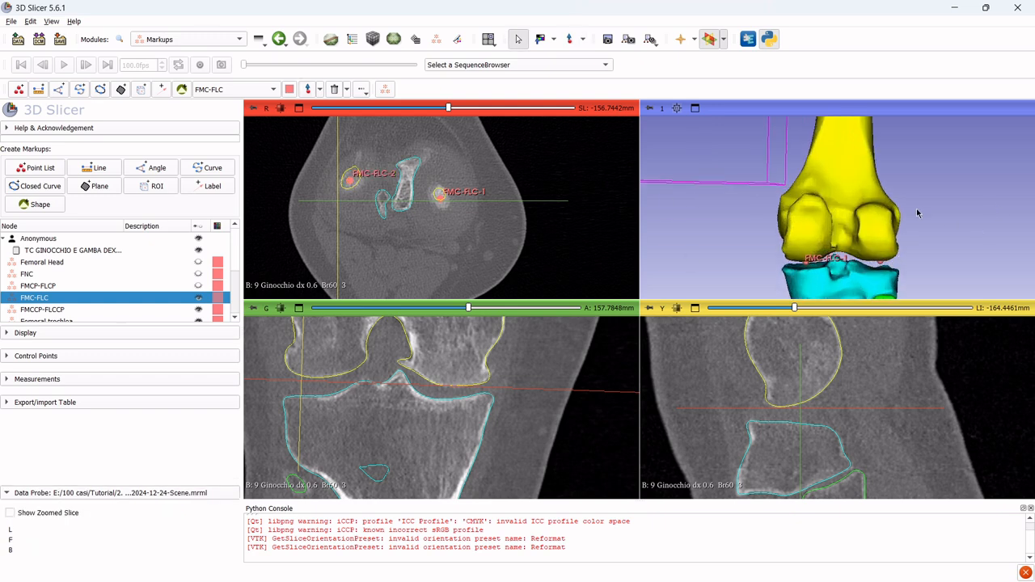
{"action": "middle_click_drag", "start_coordinate": [919, 214], "coordinate": [897, 121]}
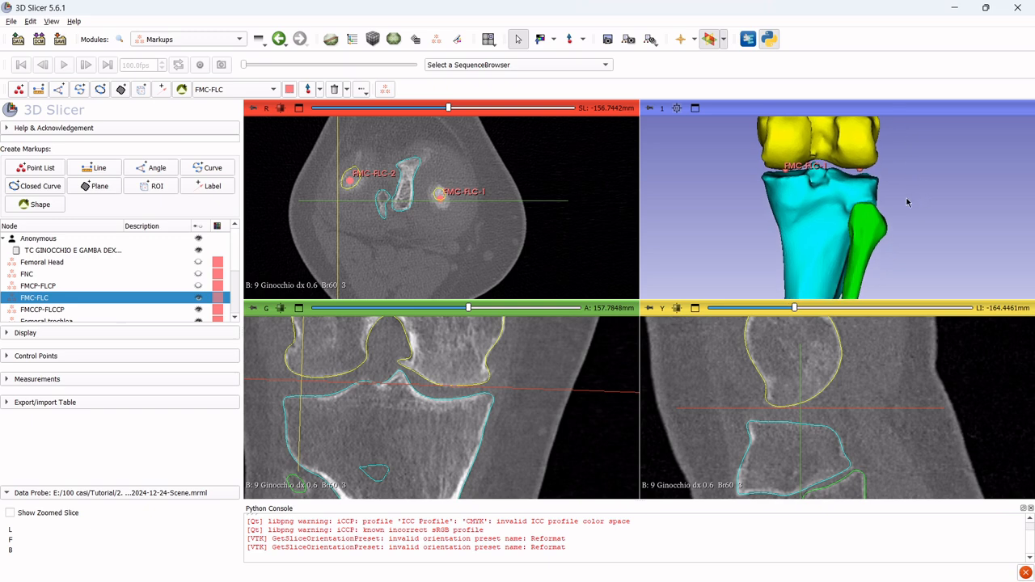
{"action": "left_click_drag", "start_coordinate": [730, 207], "coordinate": [1033, 199]}
{"action": "scroll", "coordinate": [927, 208], "scroll_direction": "down", "scroll_amount": 3}
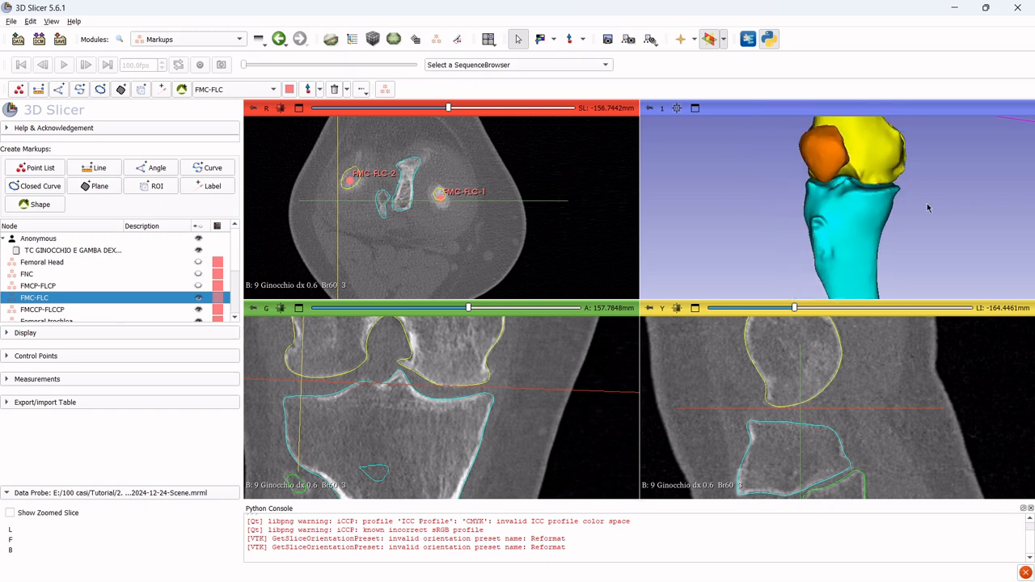
{"action": "left_click_drag", "start_coordinate": [928, 227], "coordinate": [742, 203]}
{"action": "scroll", "coordinate": [742, 205], "scroll_direction": "down", "scroll_amount": 4}
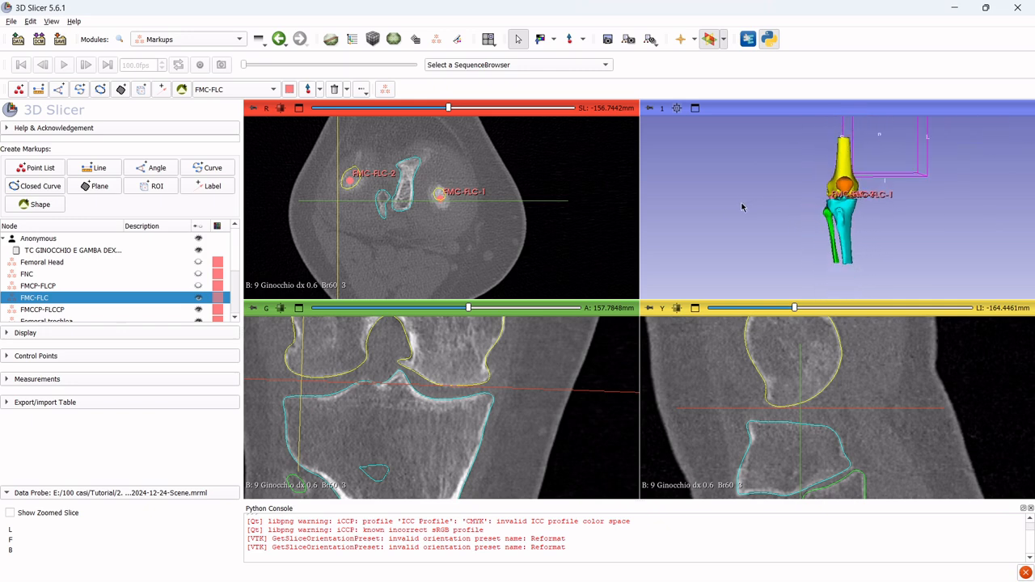
{"action": "left_click", "coordinate": [198, 299]}
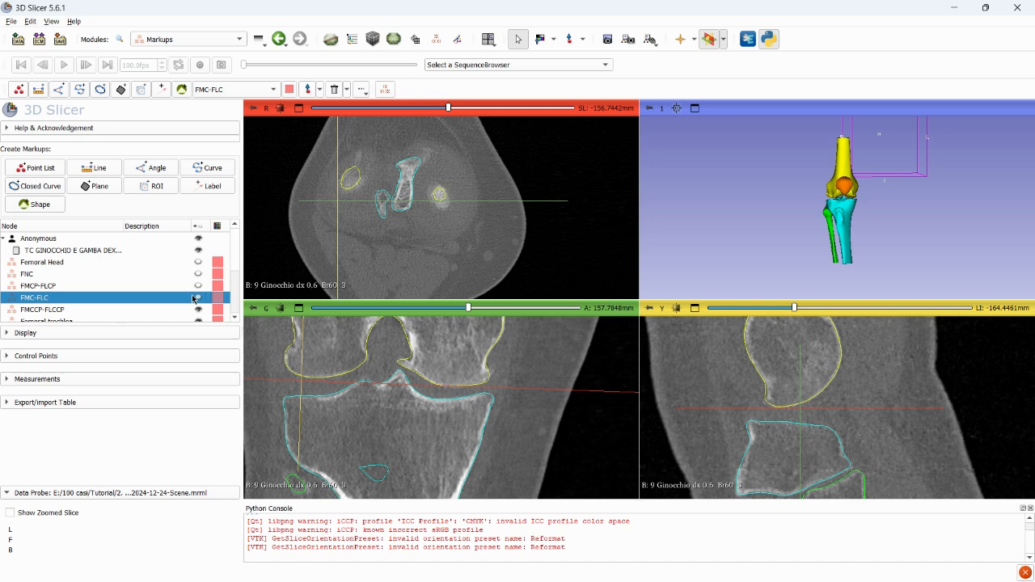
Make Femoral trochlea the active point list and hide the patella model Rotula DX_solid
{"action": "scroll", "coordinate": [186, 299], "scroll_direction": "down", "scroll_amount": 1}
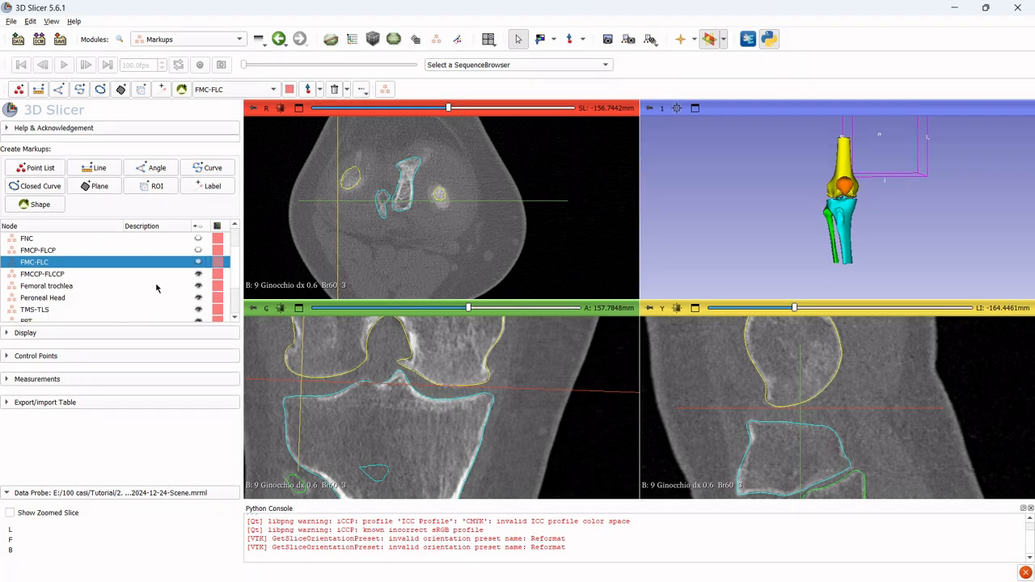
{"action": "left_click", "coordinate": [156, 287]}
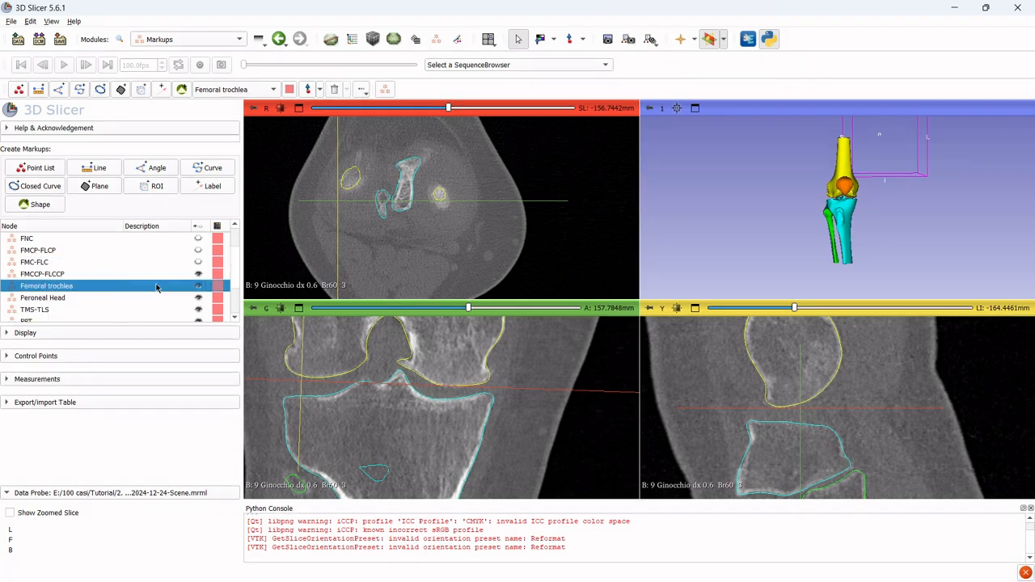
{"action": "left_click", "coordinate": [331, 39]}
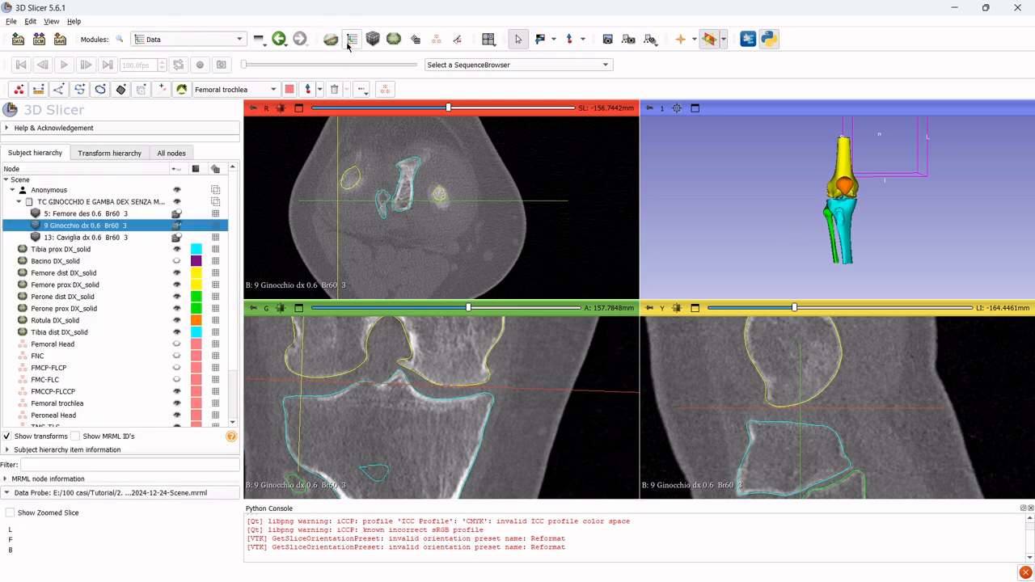
{"action": "left_click", "coordinate": [177, 322]}
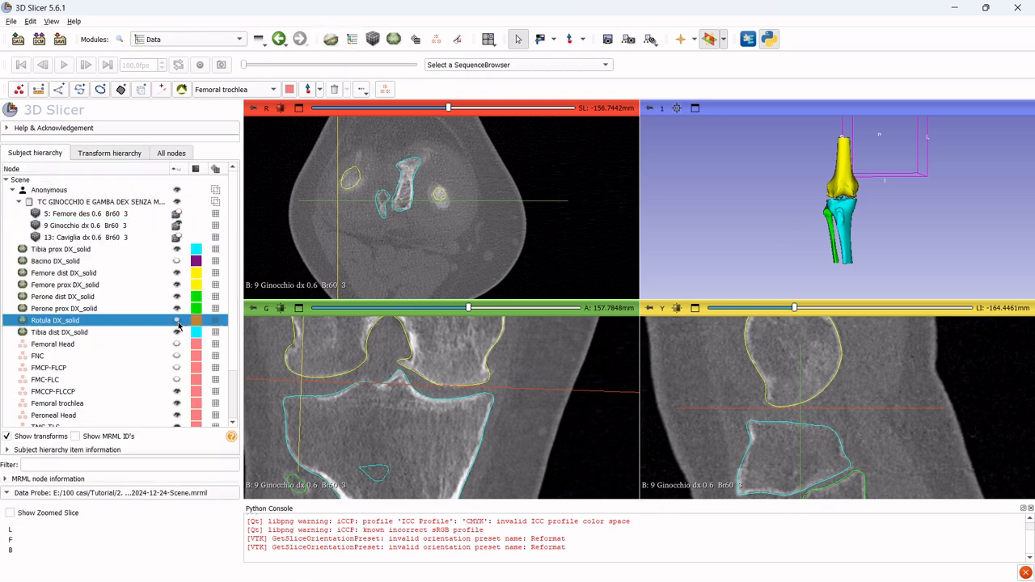
Redisplay the 9 Ginocchio dx 0.6 Br60 3 volume to reset the slices, return to Markups and swap the slice intersections for the crosshair
{"action": "left_click", "coordinate": [178, 226]}
{"action": "left_click", "coordinate": [178, 225]}
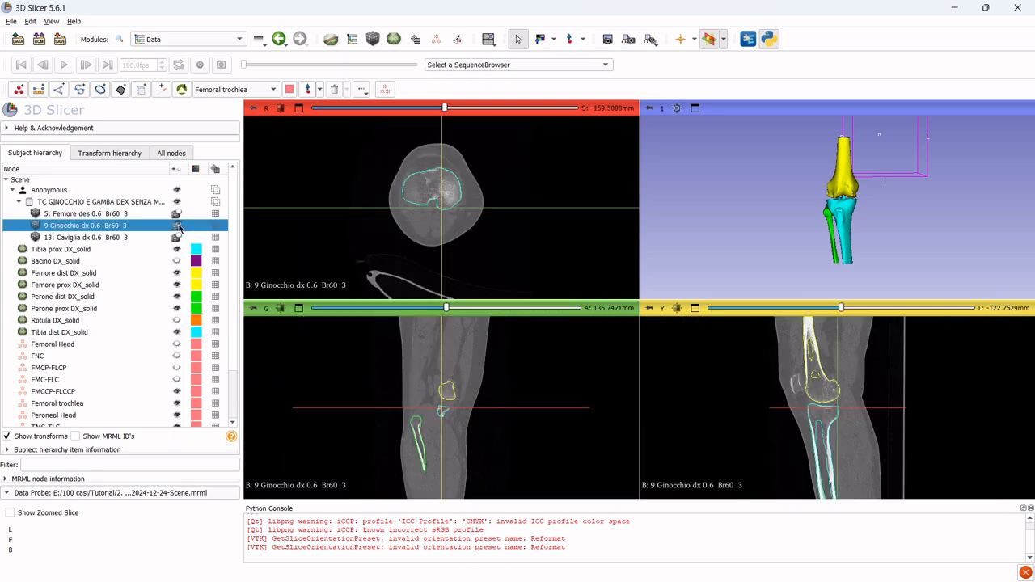
{"action": "left_click", "coordinate": [436, 39]}
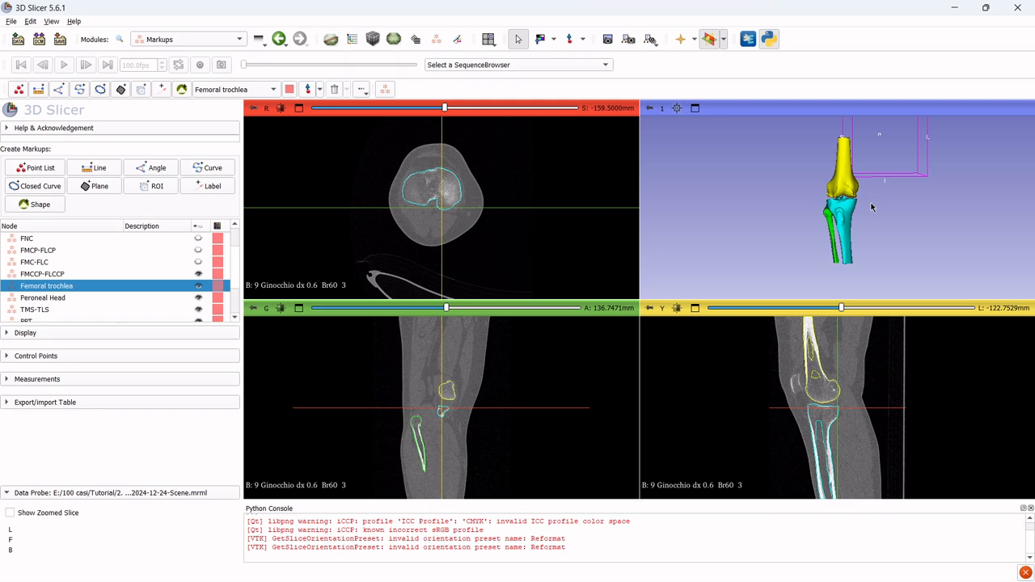
{"action": "left_click", "coordinate": [709, 41]}
{"action": "left_click", "coordinate": [681, 39]}
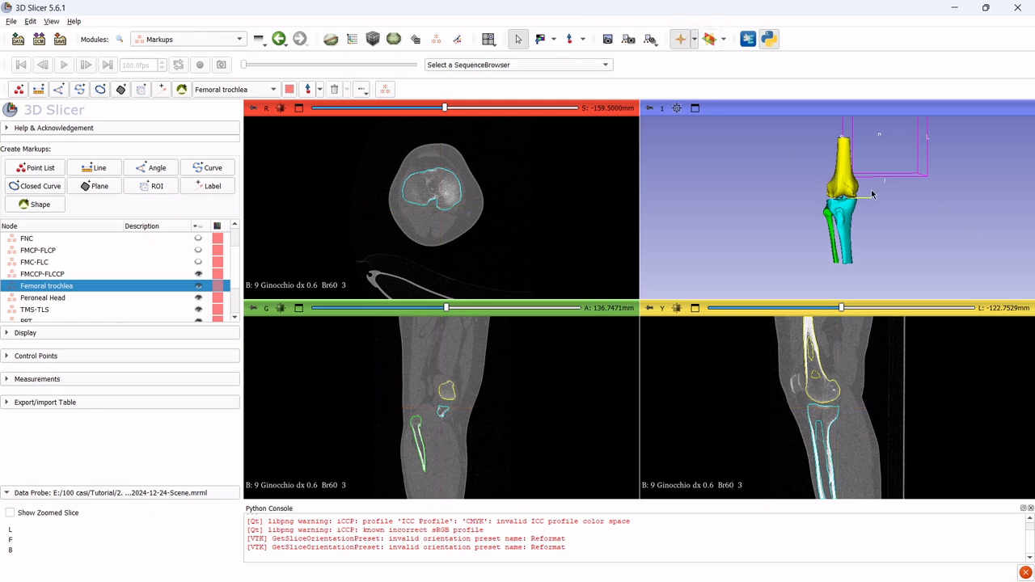
Centre the slice views on the intercondylar notch of the distal femur, picked on the 3D bone model
{"action": "scroll", "coordinate": [871, 194], "scroll_direction": "up", "scroll_amount": 2}
{"action": "scroll", "coordinate": [872, 194], "scroll_direction": "up", "scroll_amount": 3}
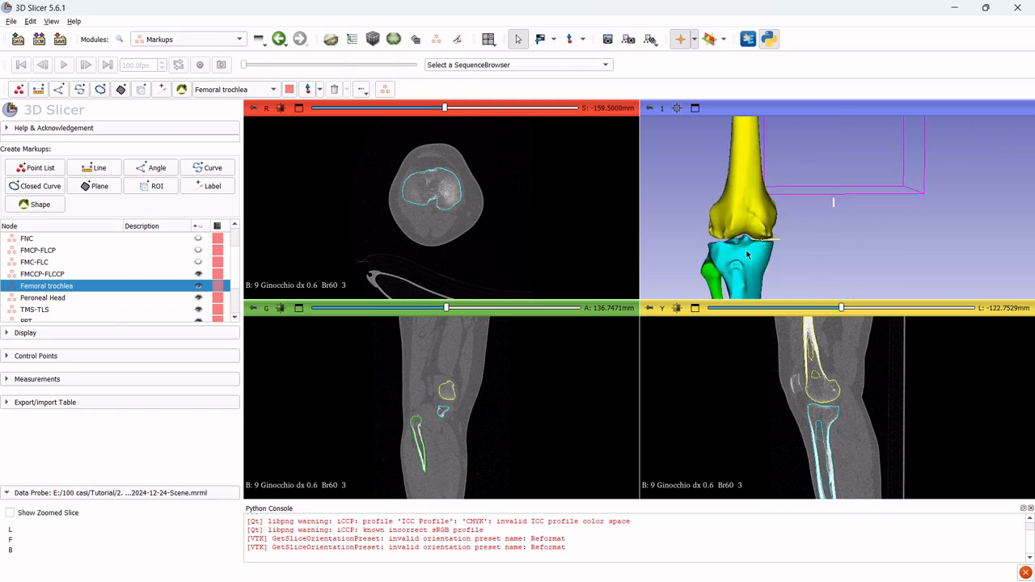
{"action": "scroll", "coordinate": [741, 242], "scroll_direction": "up", "scroll_amount": 4}
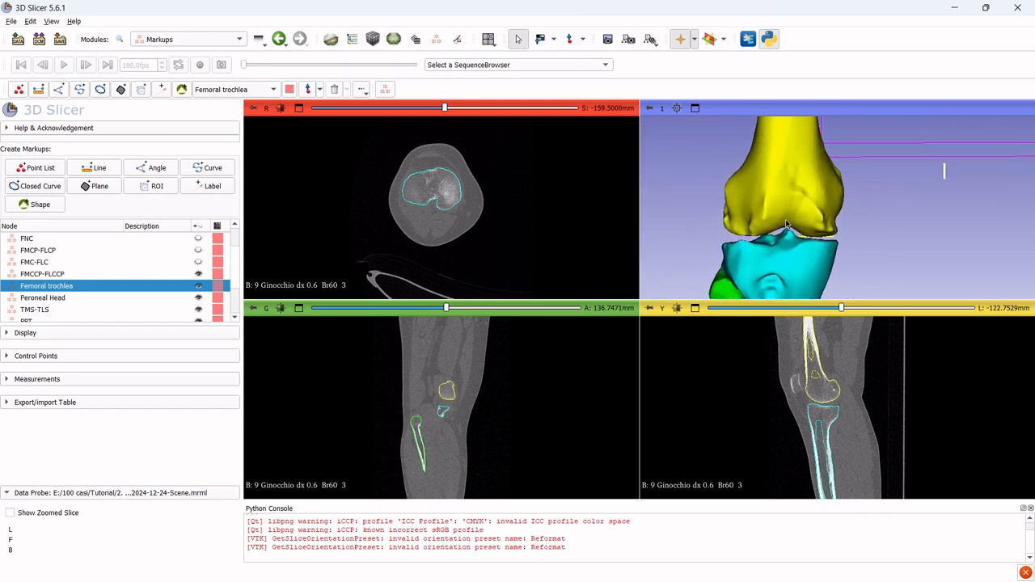
{"action": "key", "text": "shift"}
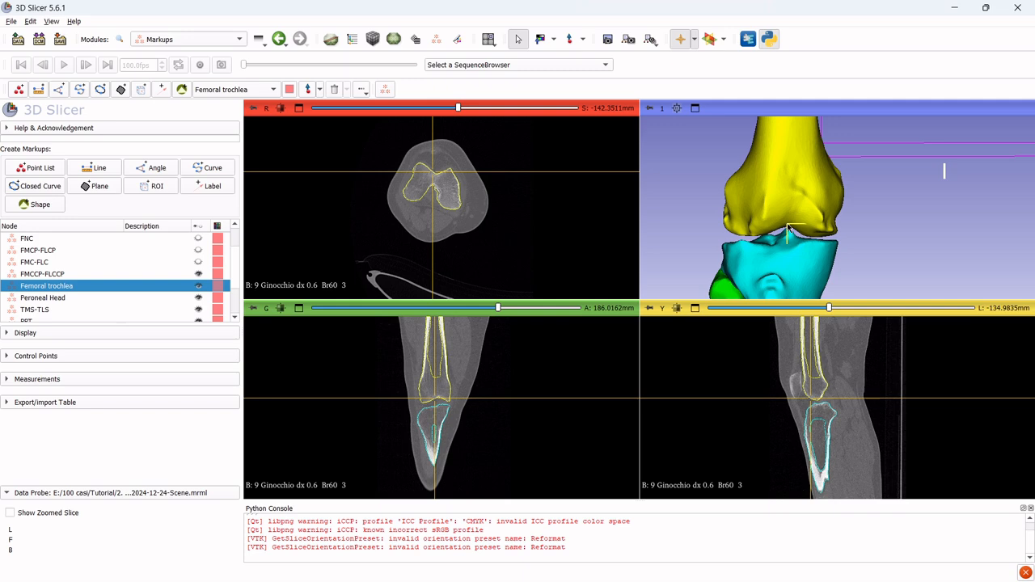
Find the axial slice where the two femoral condyles separate and centre the crosshair between them, hiding it while browsing the slices
{"action": "left_click", "coordinate": [681, 39]}
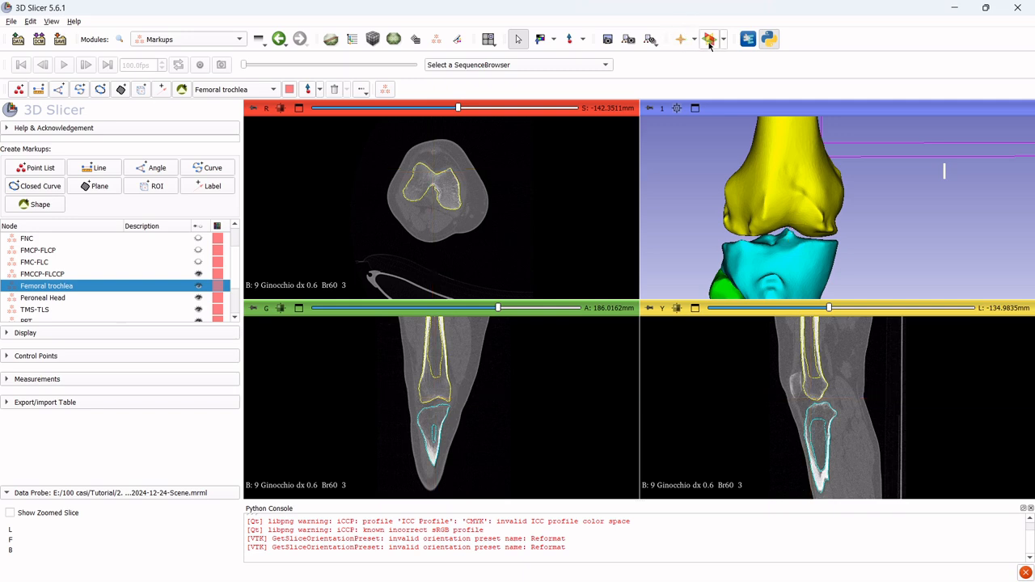
{"action": "scroll", "coordinate": [438, 186], "scroll_direction": "up", "scroll_amount": 2, "text": "ctrl"}
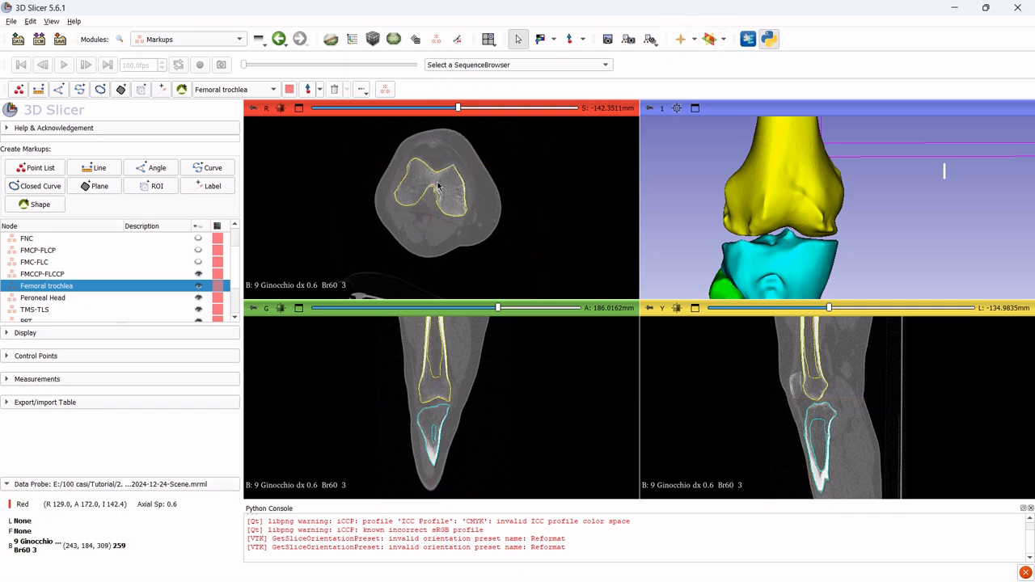
{"action": "scroll", "coordinate": [438, 186], "scroll_direction": "up", "scroll_amount": 5, "text": "ctrl"}
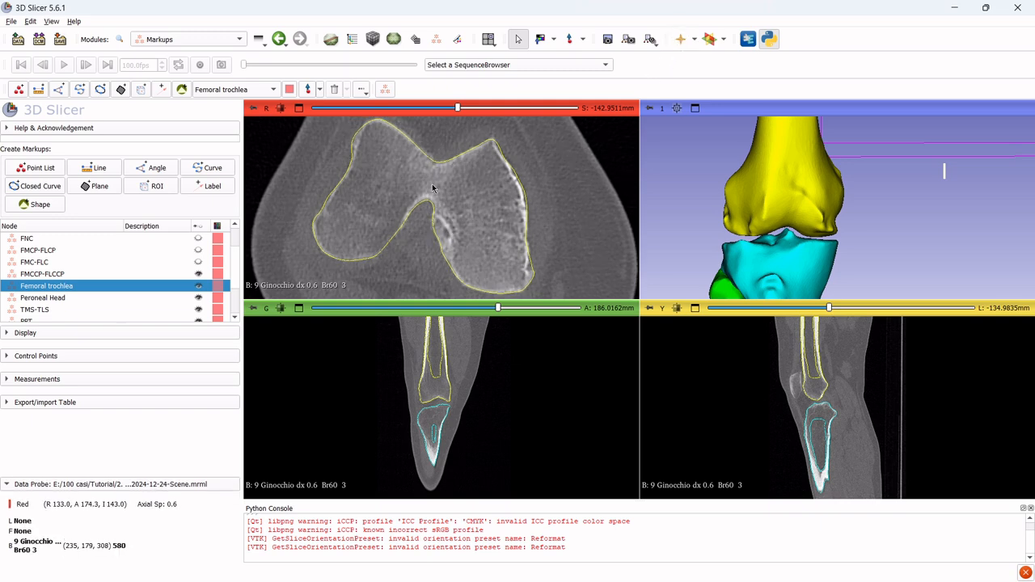
{"action": "scroll", "coordinate": [432, 187], "scroll_direction": "down", "scroll_amount": 2}
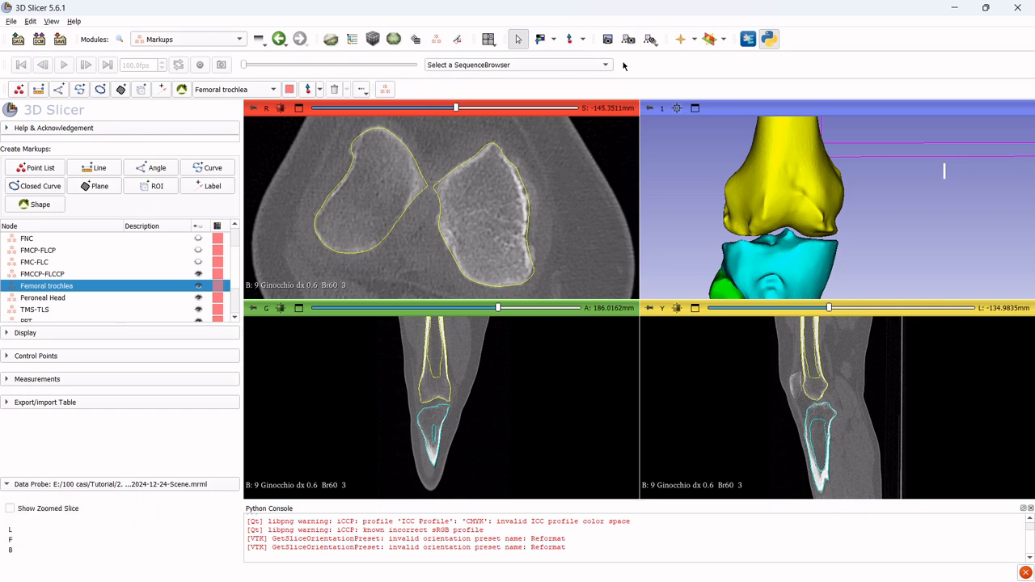
{"action": "left_click", "coordinate": [680, 39]}
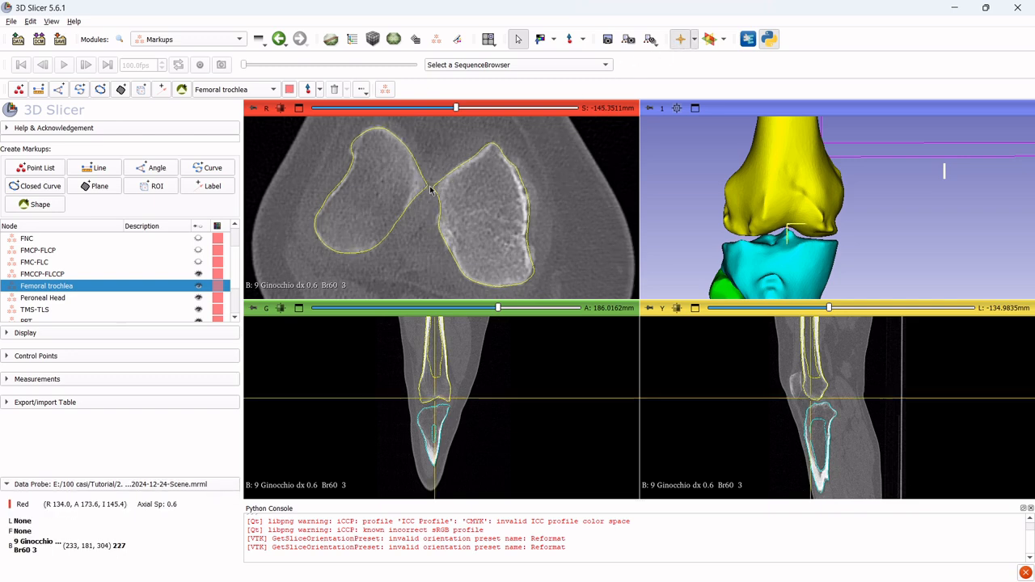
{"action": "key", "text": "shift"}
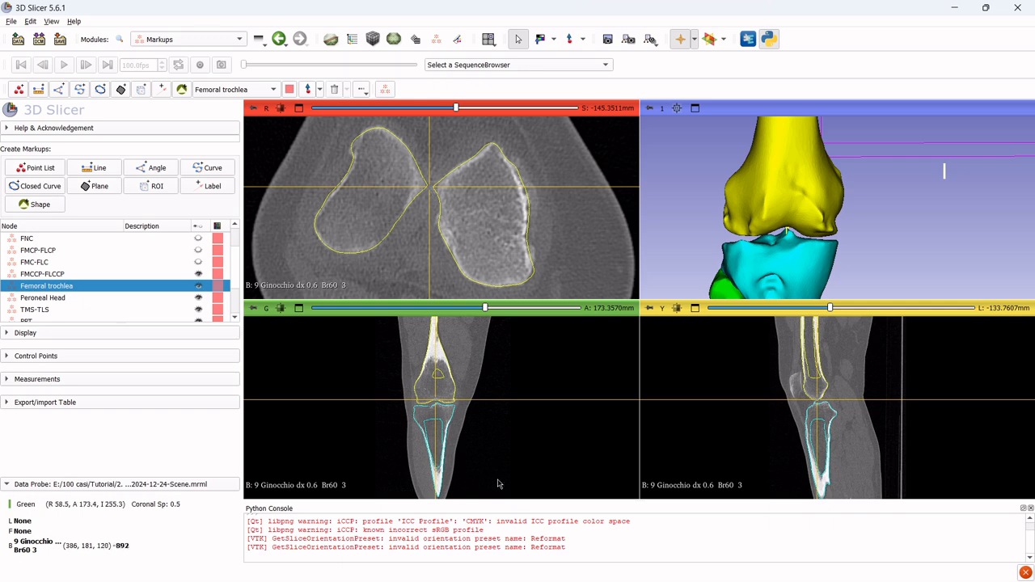
Place one Femoral trochlea point in the sagittal slice at the lowest point of the femoral outline in the notch
{"action": "scroll", "coordinate": [777, 400], "scroll_direction": "up", "scroll_amount": 8, "text": "ctrl"}
{"action": "scroll", "coordinate": [778, 400], "scroll_direction": "up", "scroll_amount": 4, "text": "ctrl"}
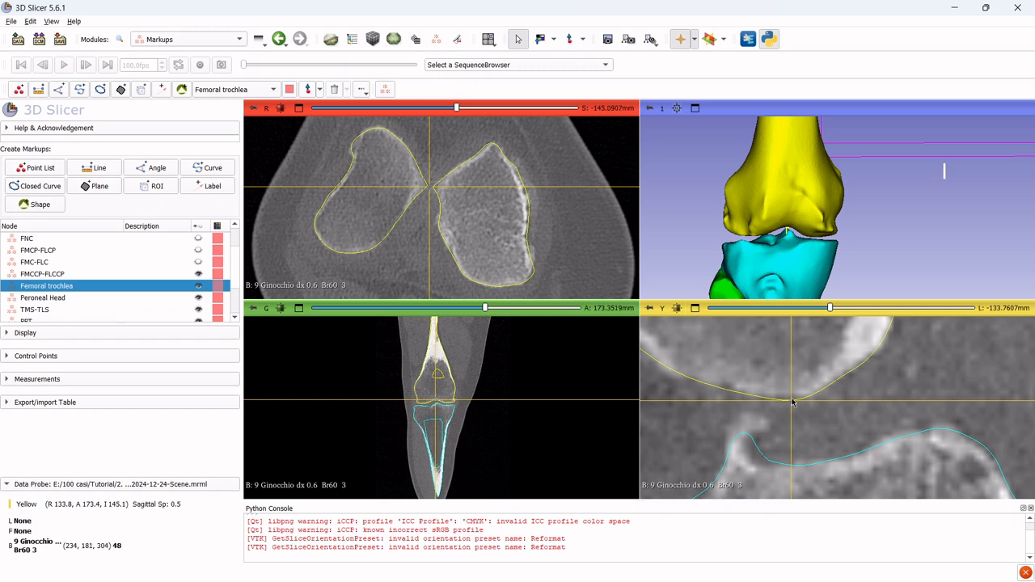
{"action": "left_click_drag", "start_coordinate": [792, 401], "coordinate": [792, 401]}
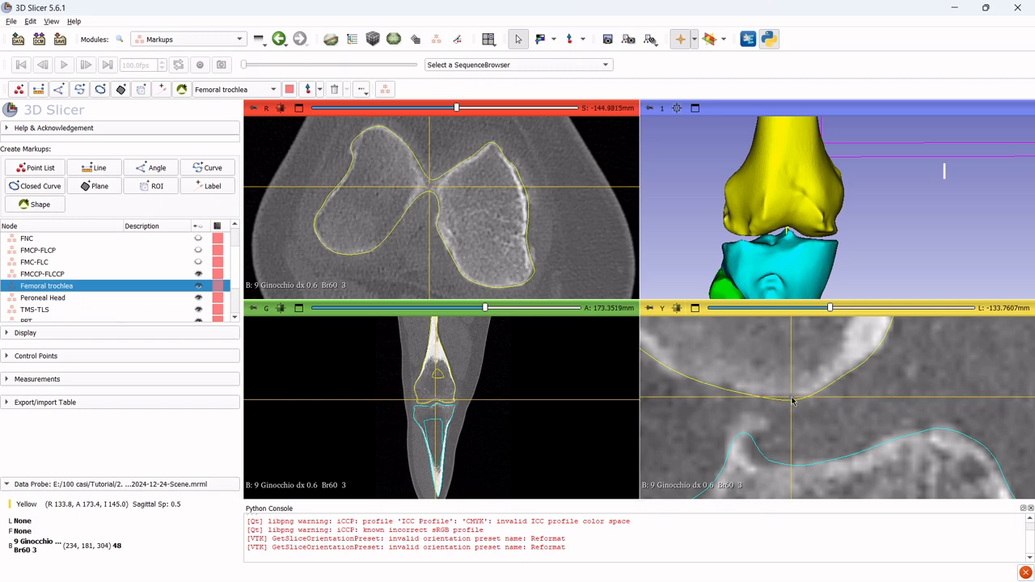
{"action": "left_click", "coordinate": [308, 89]}
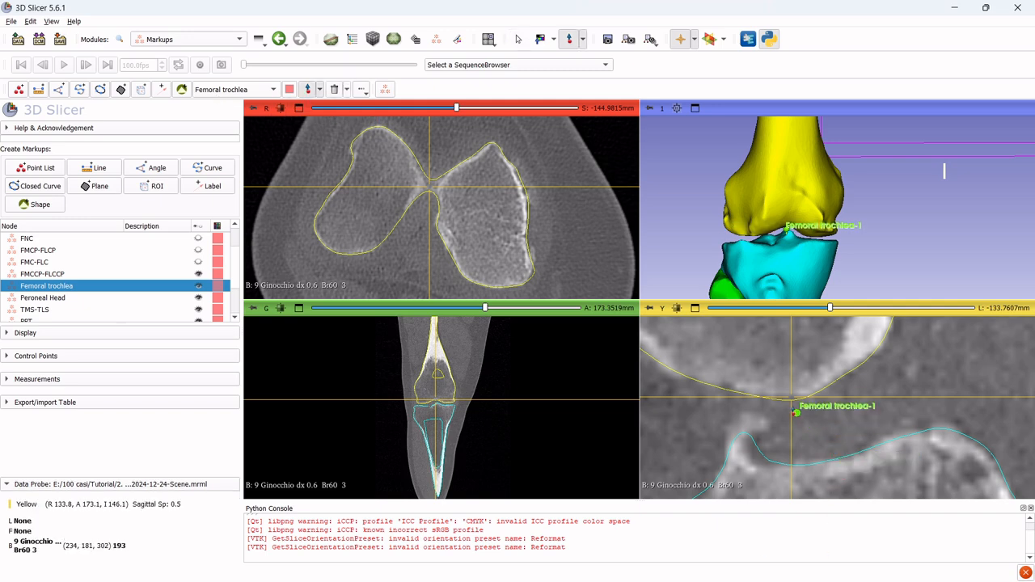
{"action": "left_click", "coordinate": [791, 398]}
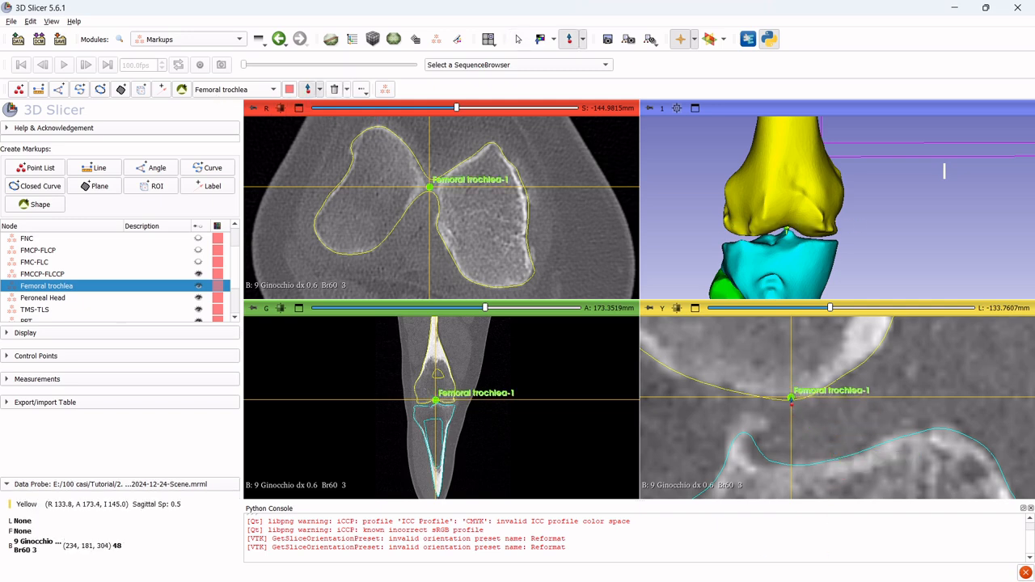
{"action": "left_click", "coordinate": [790, 398]}
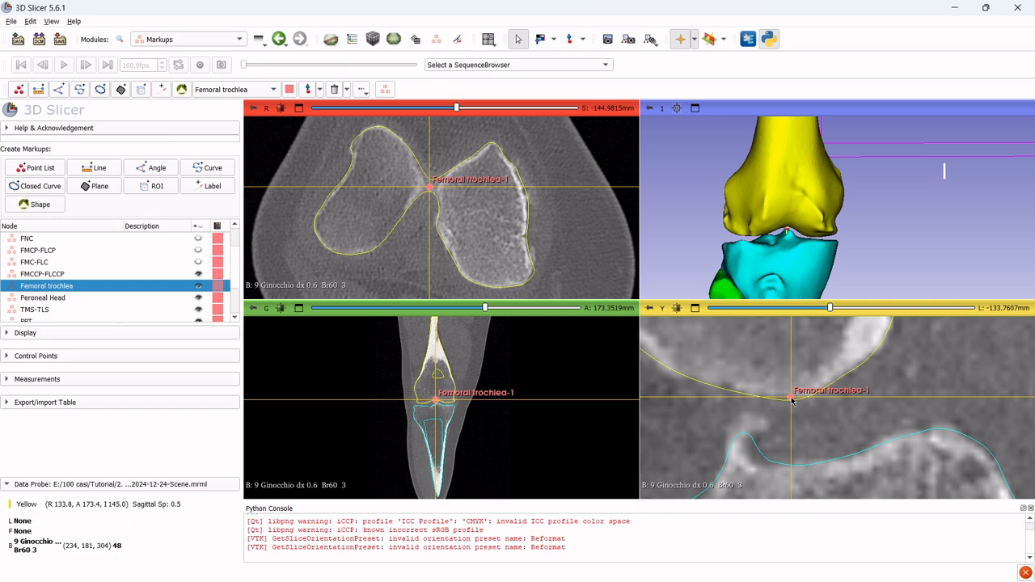
Hide the Femoral trochlea list, make TMS-TLS the active point list and bring the axial slice down to the tibial spines
{"action": "left_click", "coordinate": [199, 288]}
{"action": "left_click", "coordinate": [113, 310]}
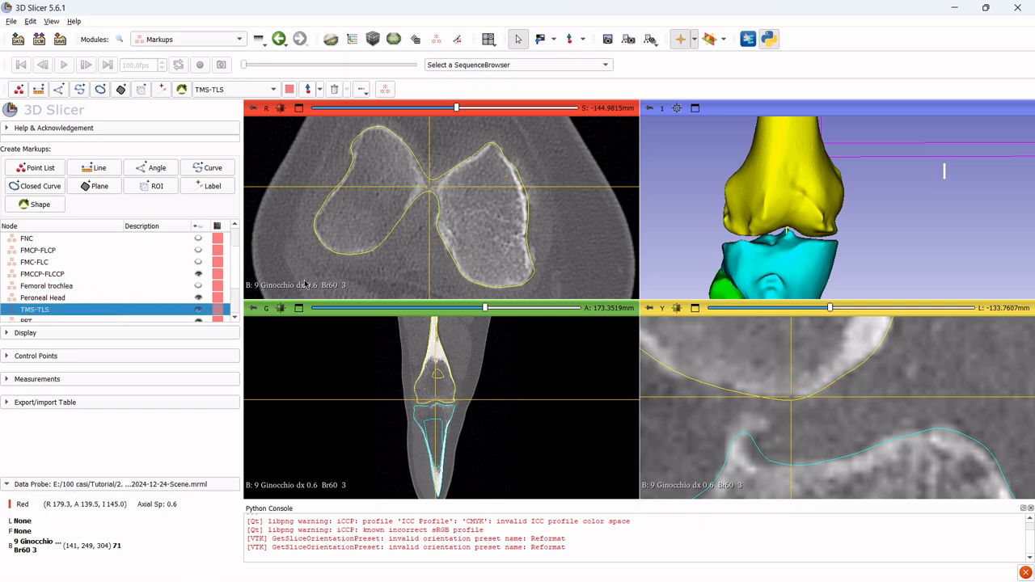
{"action": "scroll", "coordinate": [490, 212], "scroll_direction": "down", "scroll_amount": 3, "text": "ctrl"}
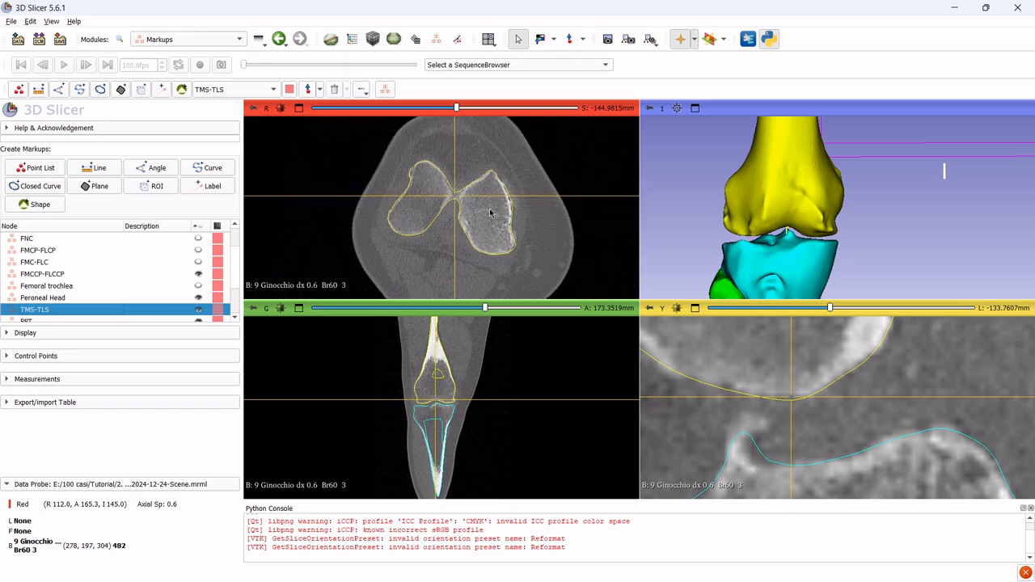
{"action": "scroll", "coordinate": [490, 212], "scroll_direction": "down", "scroll_amount": 12}
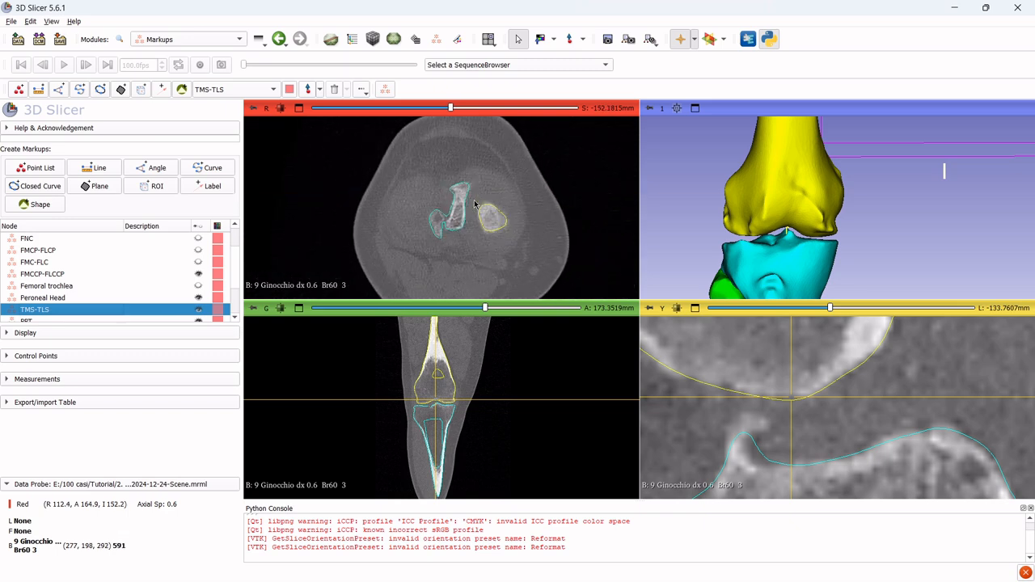
Hide the distal femur model Femore dist DX_solid in the Data module and return to Markups
{"action": "left_click", "coordinate": [352, 38]}
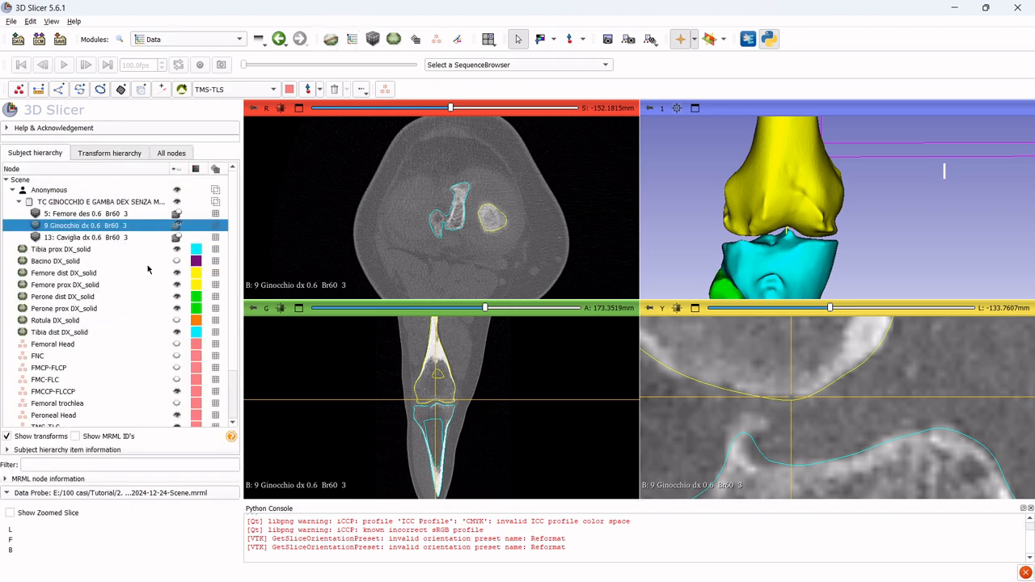
{"action": "left_click", "coordinate": [182, 274]}
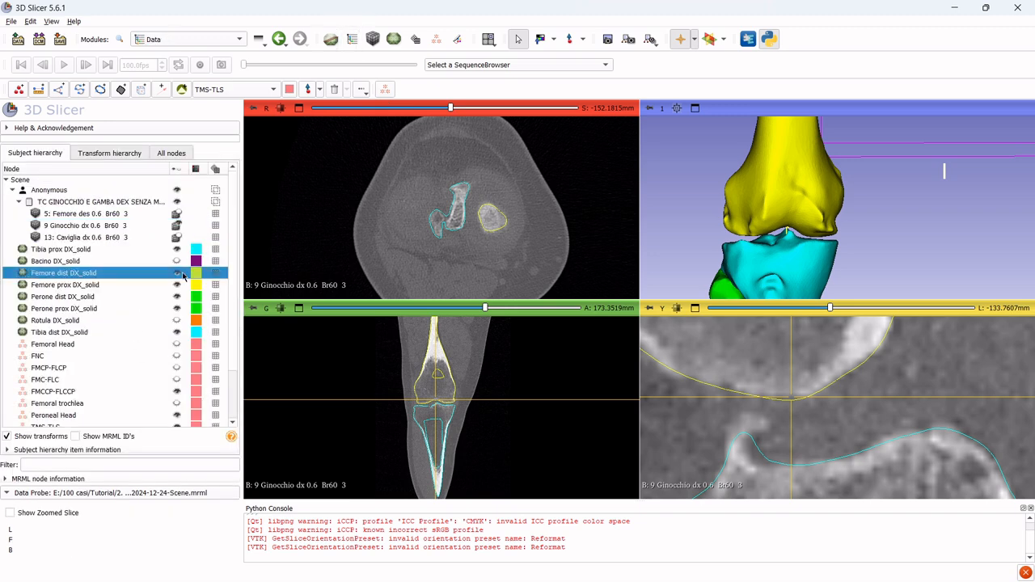
{"action": "left_click", "coordinate": [177, 274]}
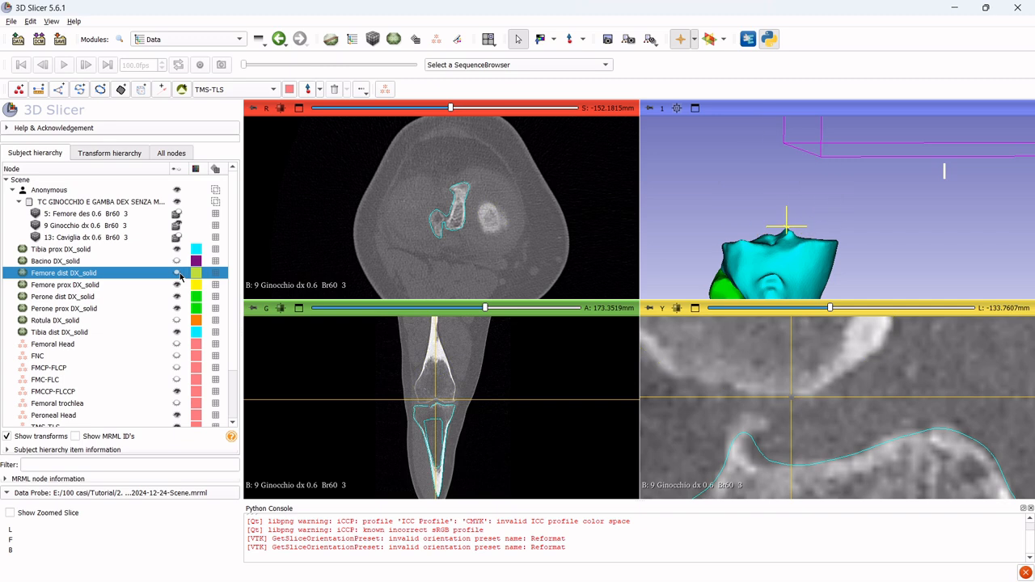
{"action": "left_click", "coordinate": [437, 39]}
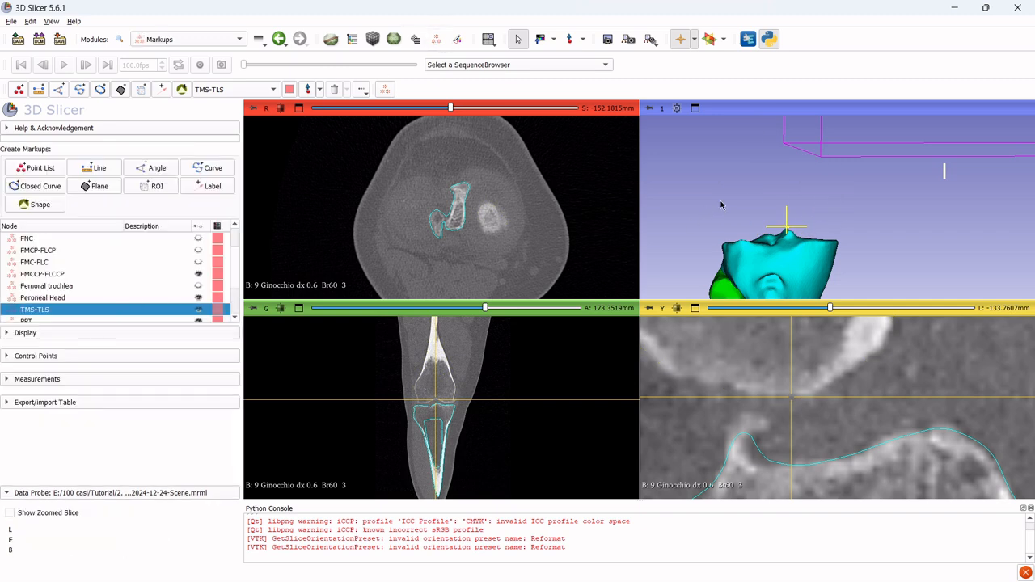
Centre the slice views on the tip of the medial tibial spine, picked on the 3D tibia model seen from above
{"action": "middle_click_drag", "start_coordinate": [721, 205], "coordinate": [731, 177]}
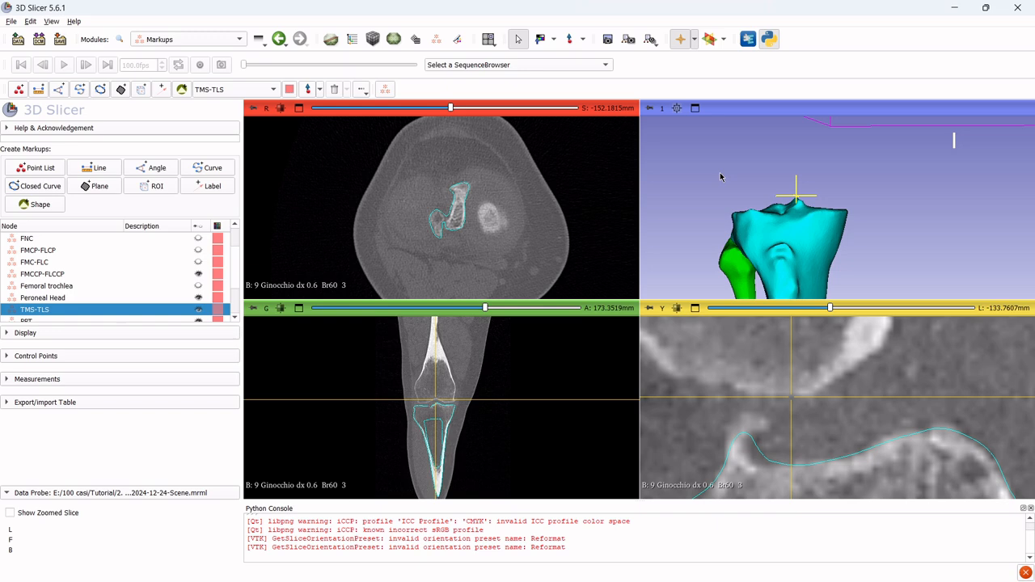
{"action": "left_click_drag", "start_coordinate": [828, 167], "coordinate": [840, 187]}
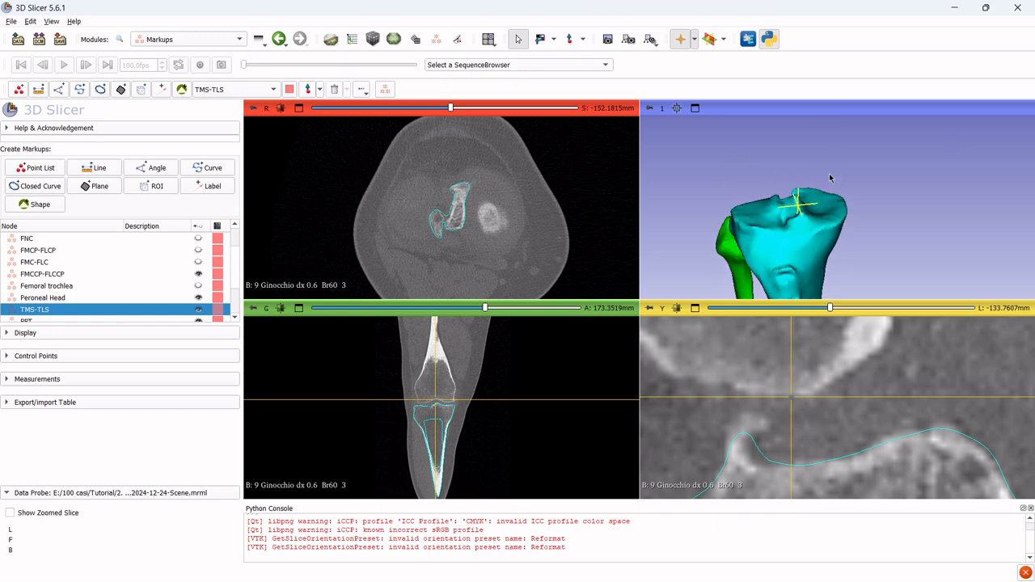
{"action": "scroll", "coordinate": [801, 230], "scroll_direction": "up", "scroll_amount": 5}
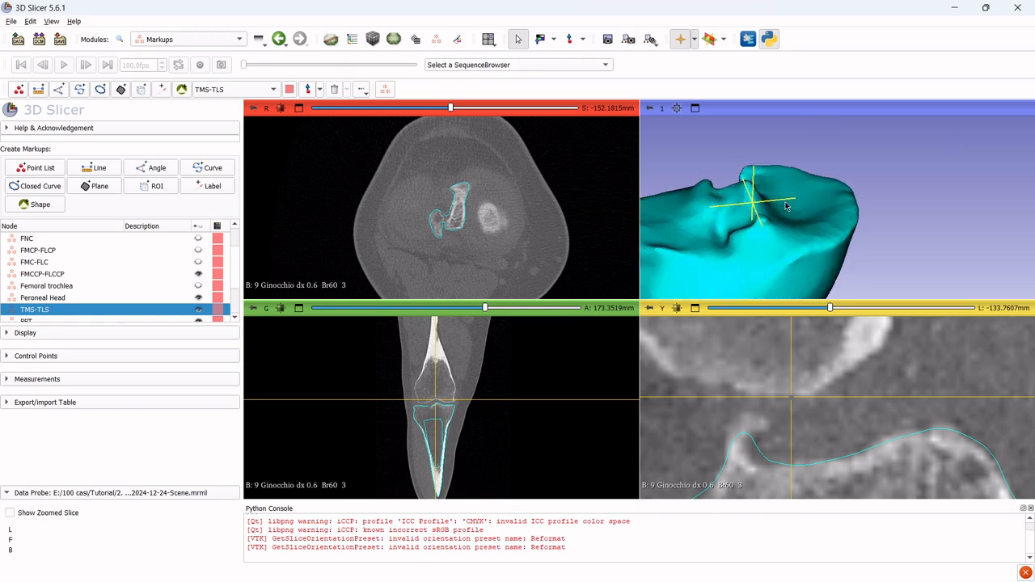
{"action": "key", "text": "shift"}
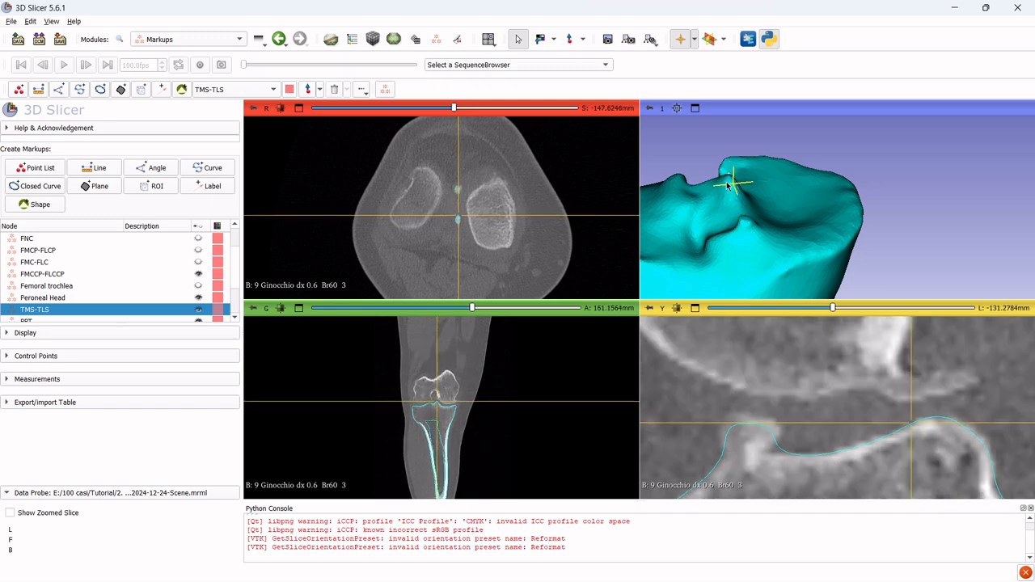
Place the first TMS-TLS point on the tip of the medial tibial spine in the uppermost axial slice showing it
{"action": "scroll", "coordinate": [473, 218], "scroll_direction": "up", "scroll_amount": 5, "text": "ctrl"}
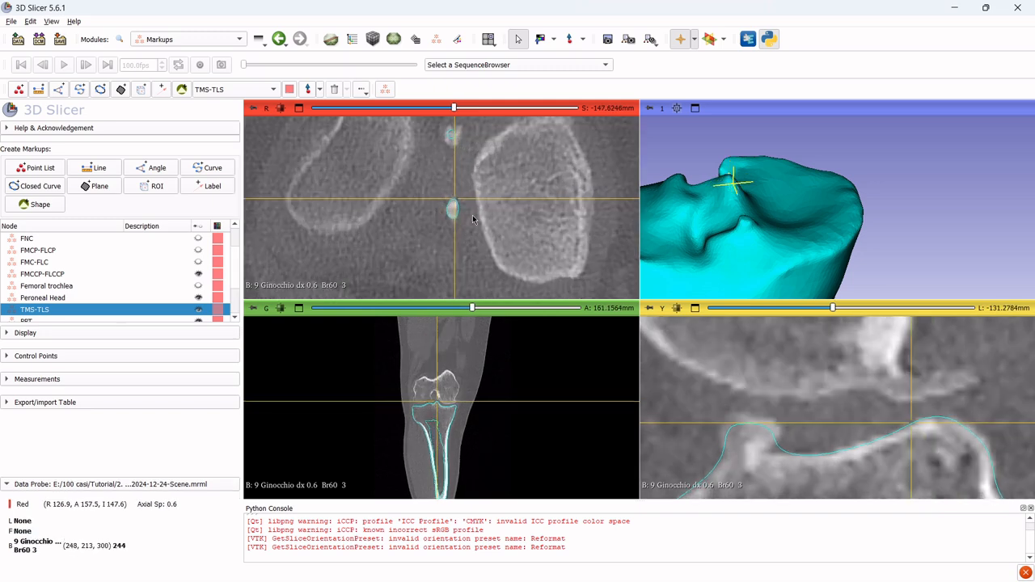
{"action": "middle_click_drag", "start_coordinate": [473, 218], "coordinate": [505, 216]}
{"action": "scroll", "coordinate": [503, 212], "scroll_direction": "down", "scroll_amount": 2}
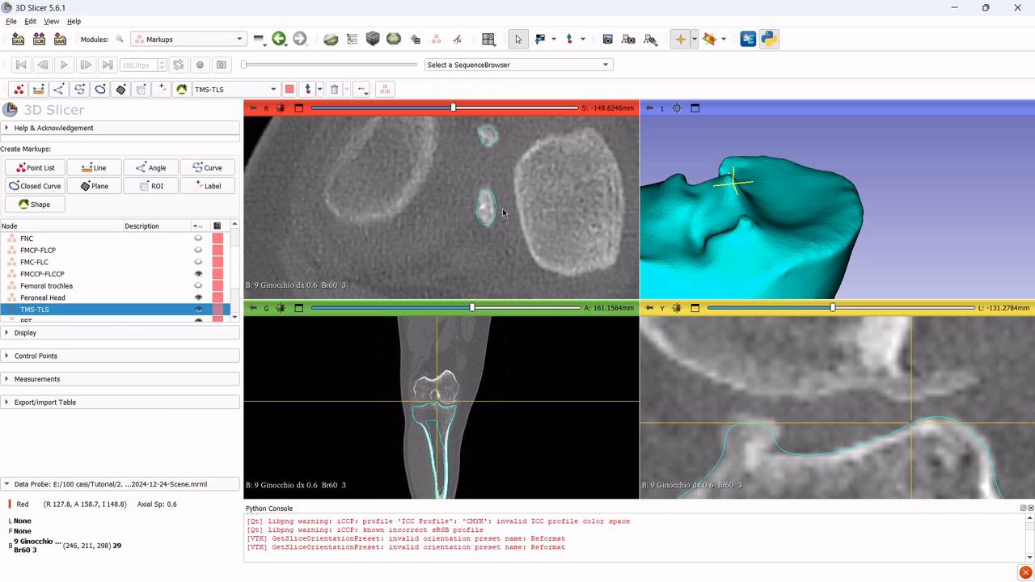
{"action": "scroll", "coordinate": [502, 212], "scroll_direction": "up", "scroll_amount": 3}
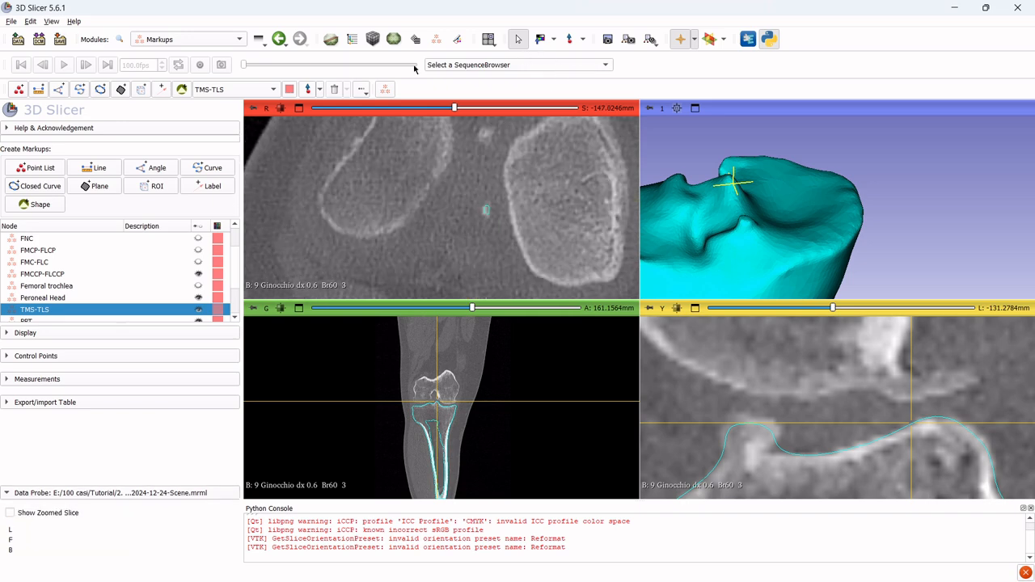
{"action": "left_click", "coordinate": [307, 89]}
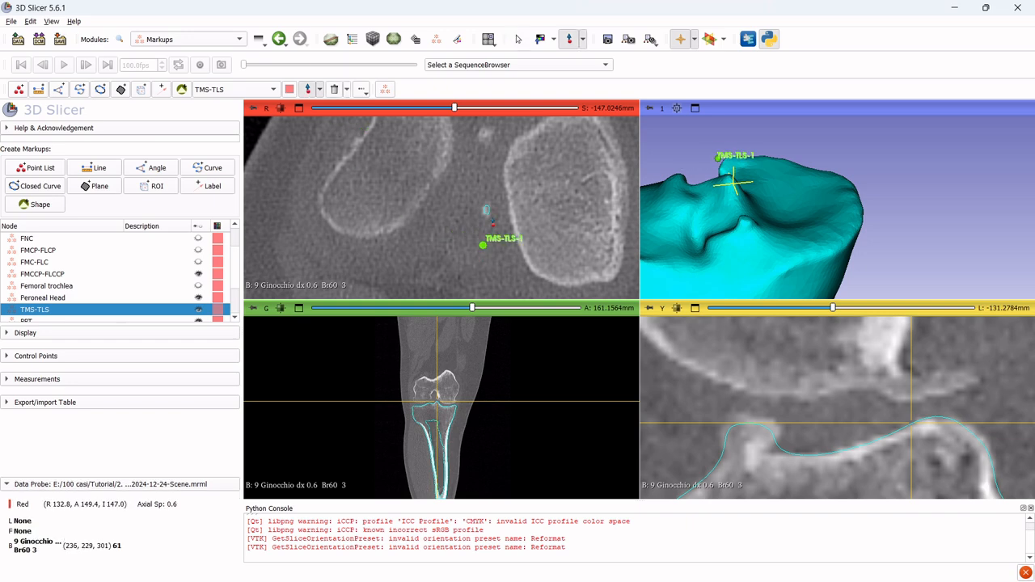
{"action": "left_click", "coordinate": [486, 210]}
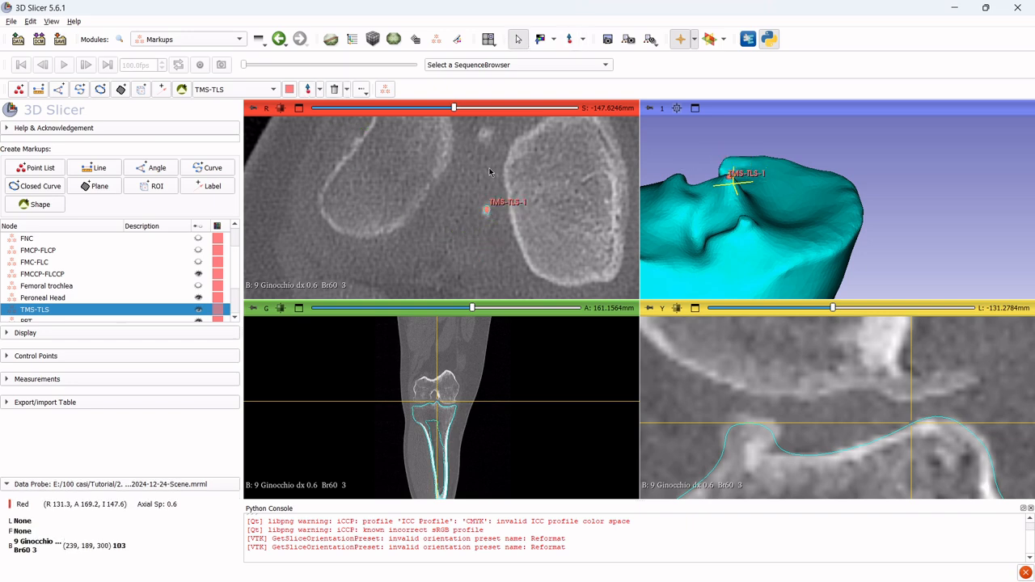
Place the second TMS-TLS point on the tip of the lateral tibial spine in the axial slice, centring the crosshair there first
{"action": "scroll", "coordinate": [489, 172], "scroll_direction": "down", "scroll_amount": 6}
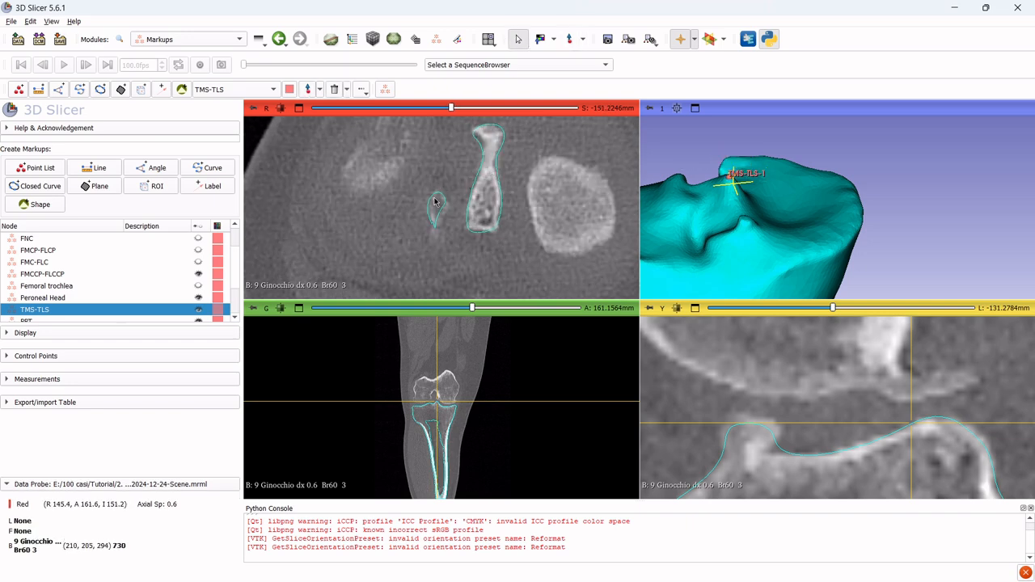
{"action": "scroll", "coordinate": [439, 208], "scroll_direction": "down", "scroll_amount": 3}
{"action": "scroll", "coordinate": [439, 207], "scroll_direction": "up", "scroll_amount": 3}
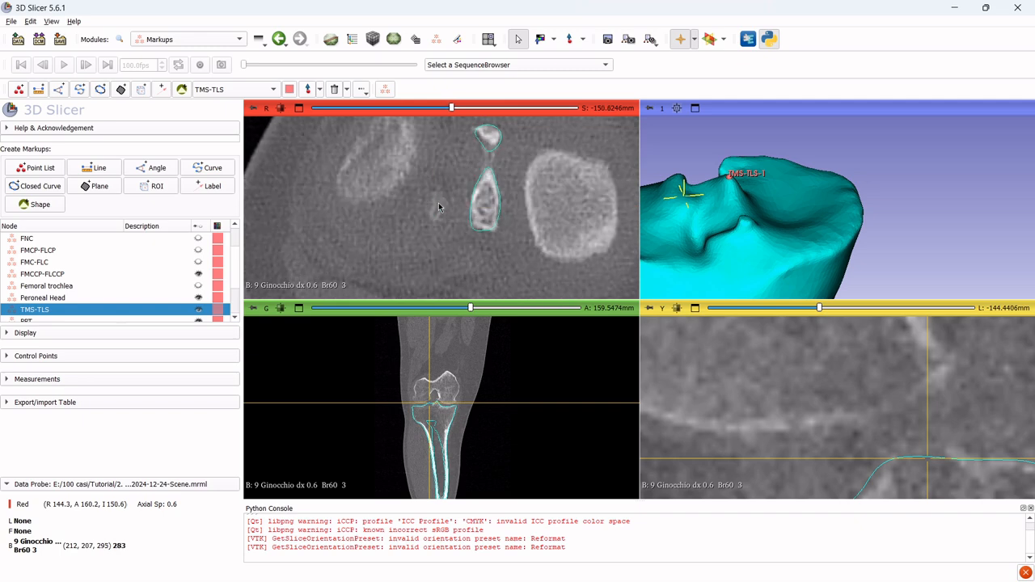
{"action": "key", "text": "shift"}
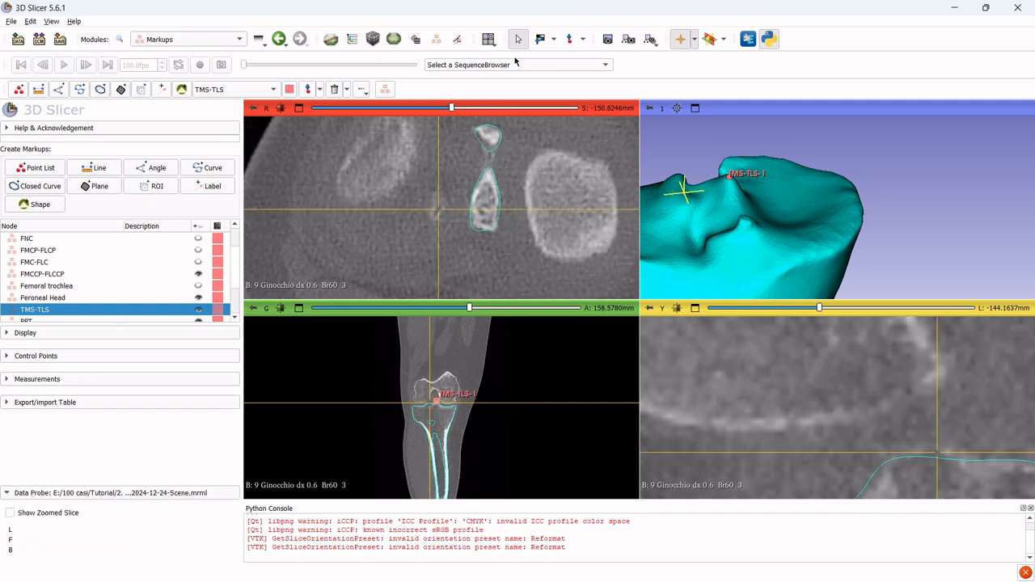
{"action": "left_click", "coordinate": [570, 40]}
{"action": "left_click", "coordinate": [438, 210]}
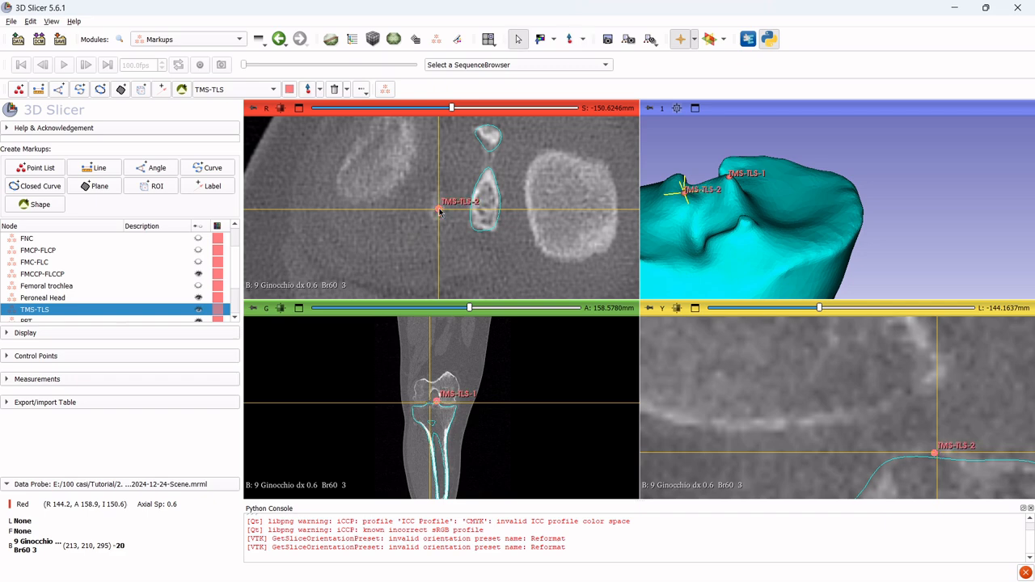
{"action": "scroll", "coordinate": [457, 189], "scroll_direction": "down", "scroll_amount": 3}
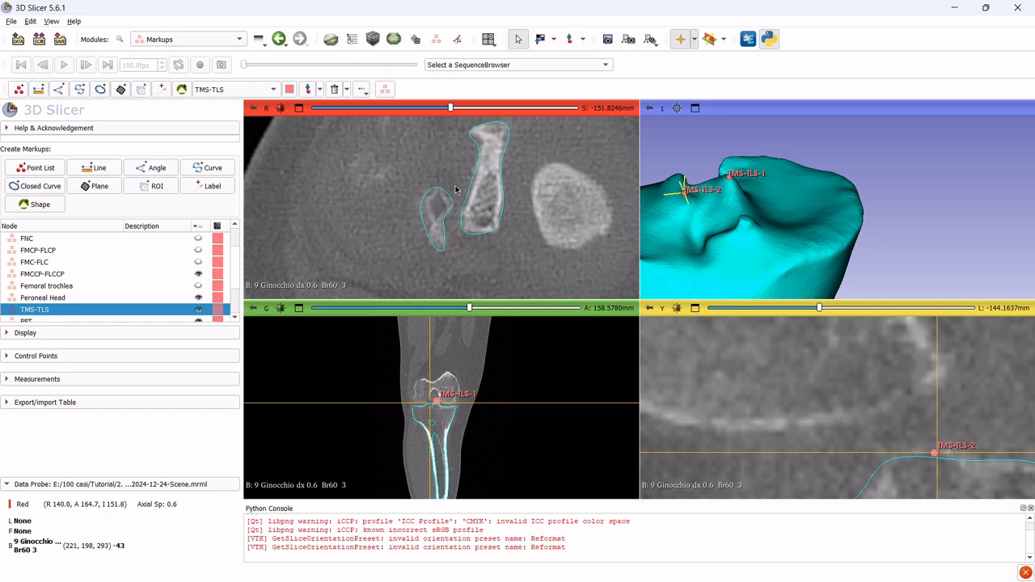
Hide the TMS-TLS points and make PPT the active point list
{"action": "left_click", "coordinate": [197, 310]}
{"action": "scroll", "coordinate": [154, 296], "scroll_direction": "down", "scroll_amount": 1}
{"action": "left_click", "coordinate": [71, 286]}
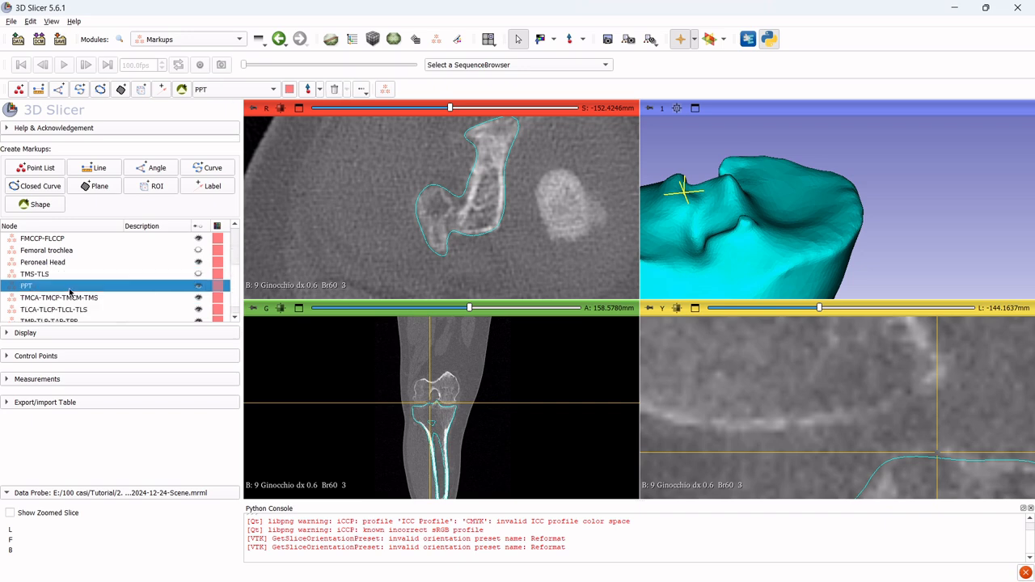
Centre the slice views on the posterior lateral edge of the tibial plateau, picked on the 3D tibia model
{"action": "scroll", "coordinate": [524, 196], "scroll_direction": "down", "scroll_amount": 3, "text": "ctrl"}
{"action": "scroll", "coordinate": [522, 195], "scroll_direction": "down", "scroll_amount": 2, "text": "ctrl"}
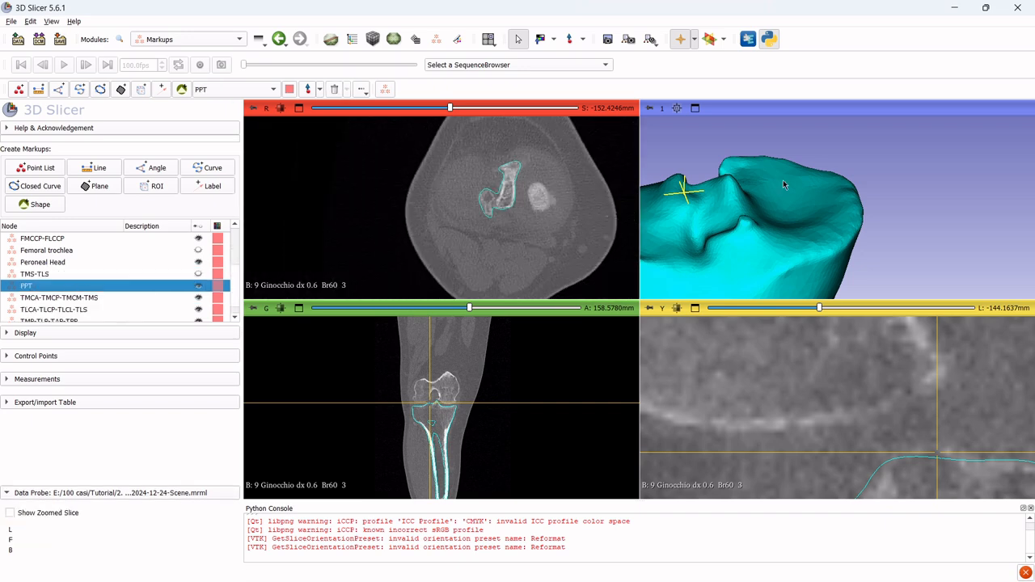
{"action": "scroll", "coordinate": [783, 179], "scroll_direction": "down", "scroll_amount": 5}
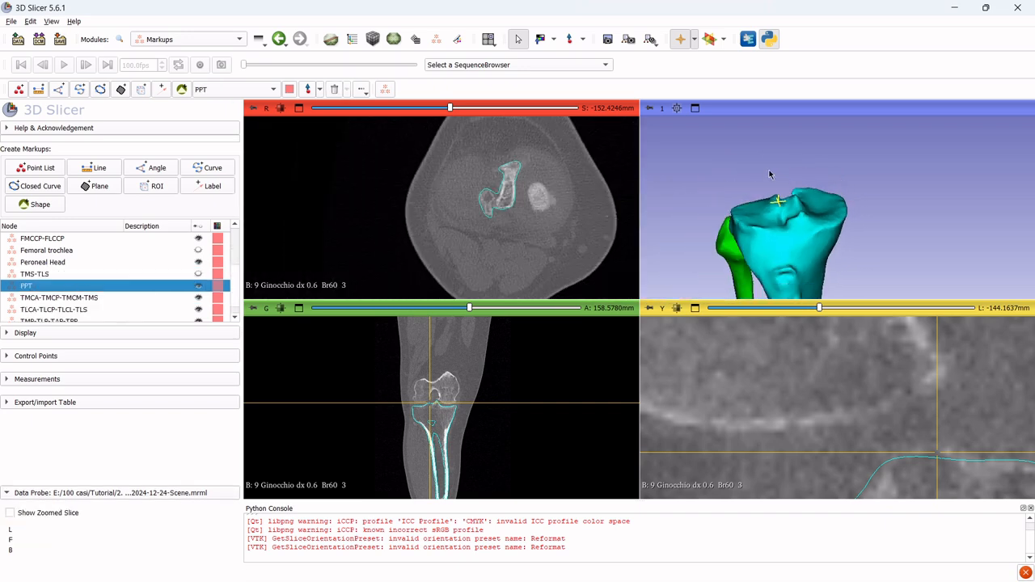
{"action": "left_click_drag", "start_coordinate": [749, 163], "coordinate": [948, 194]}
{"action": "key", "text": "shift"}
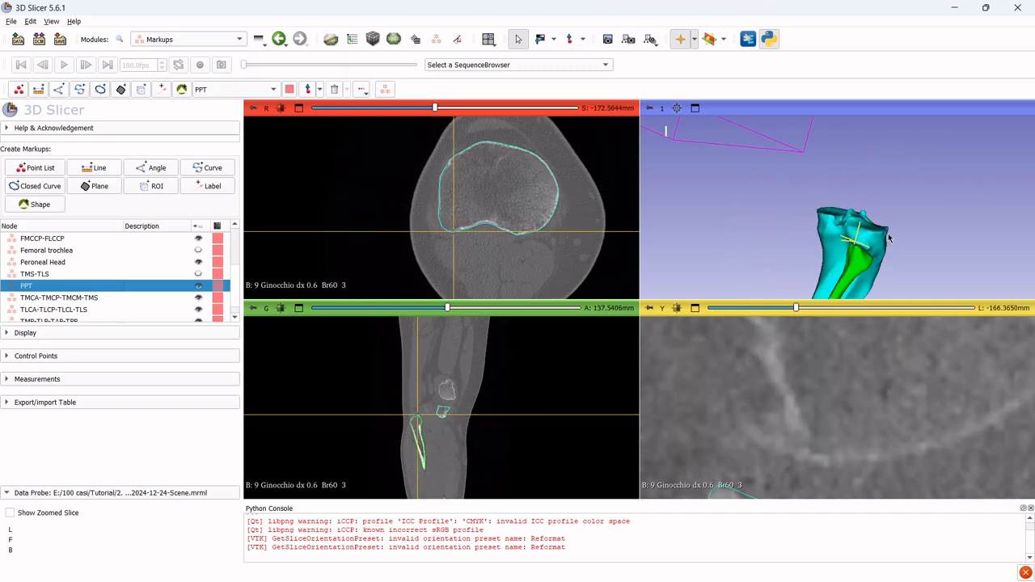
{"action": "left_click_drag", "start_coordinate": [1000, 243], "coordinate": [797, 224]}
{"action": "scroll", "coordinate": [822, 385], "scroll_direction": "down", "scroll_amount": 3, "text": "ctrl"}
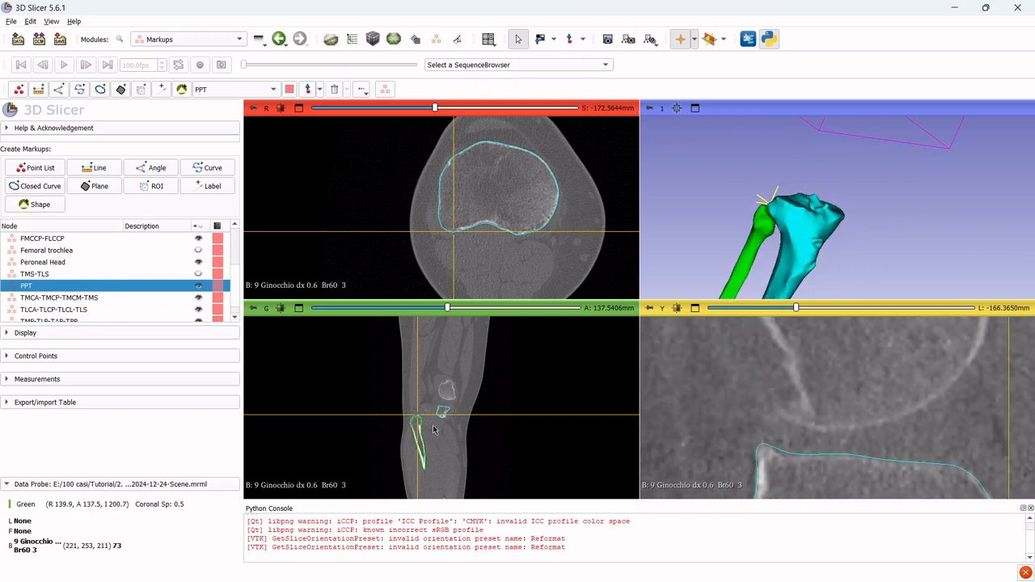
Set the axial view to the slice at about S -174.4 mm, just above the fibular head, with both posterior tibial condyle edges in view
{"action": "scroll", "coordinate": [432, 429], "scroll_direction": "up", "scroll_amount": 5, "text": "ctrl"}
{"action": "scroll", "coordinate": [478, 228], "scroll_direction": "up", "scroll_amount": 2, "text": "ctrl"}
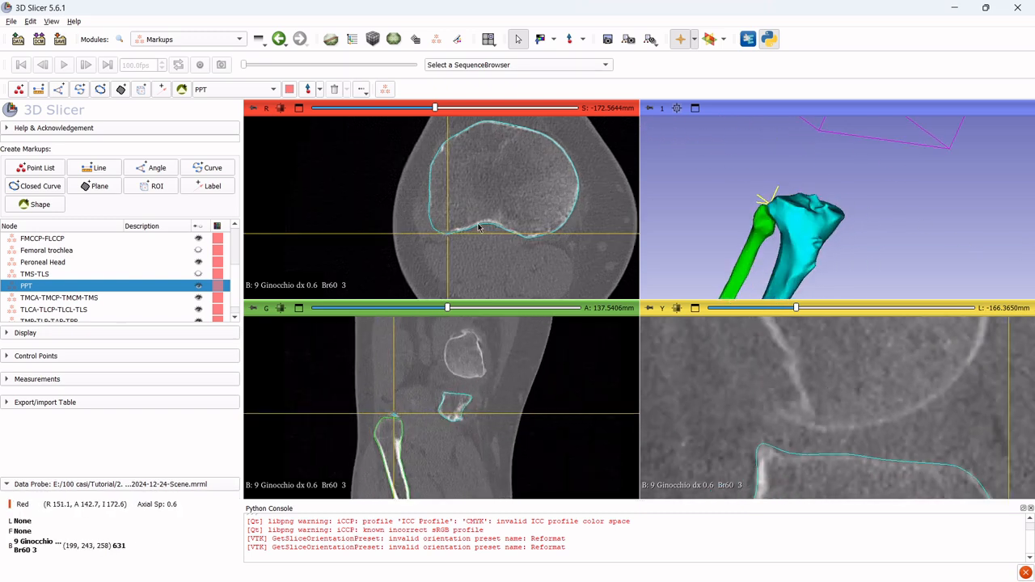
{"action": "scroll", "coordinate": [478, 228], "scroll_direction": "up", "scroll_amount": 2, "text": "ctrl"}
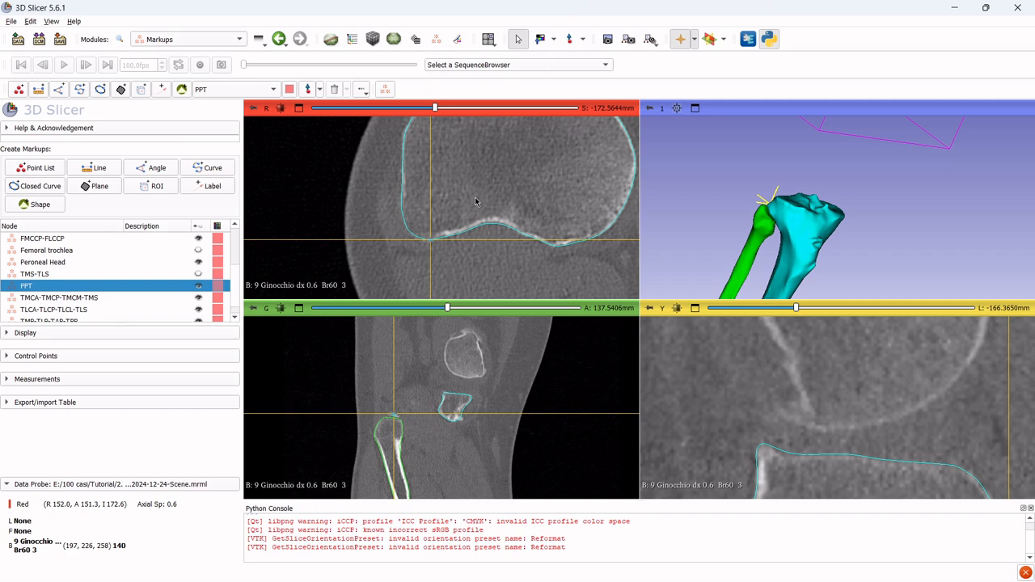
{"action": "scroll", "coordinate": [476, 201], "scroll_direction": "down", "scroll_amount": 2}
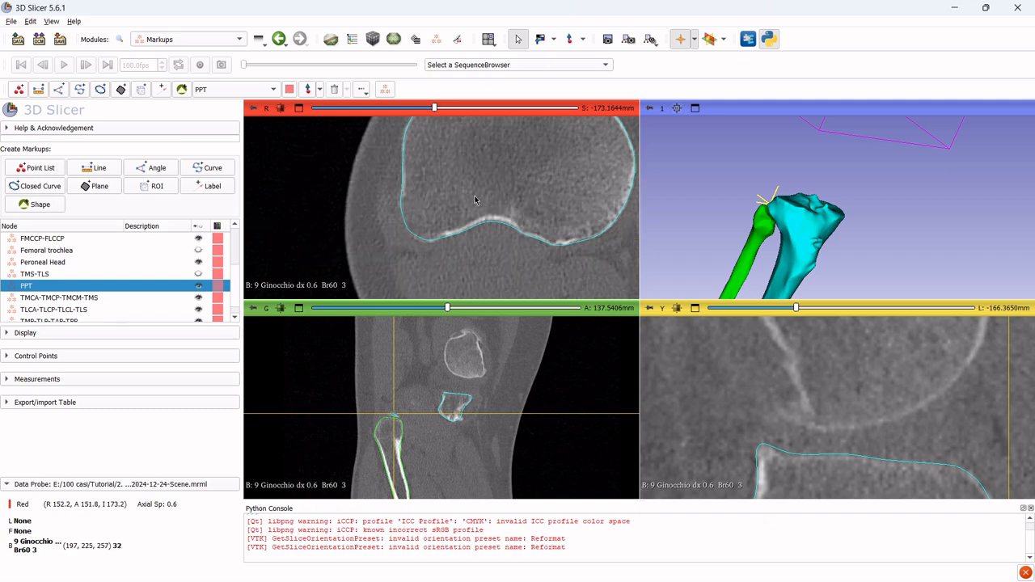
{"action": "scroll", "coordinate": [476, 201], "scroll_direction": "down", "scroll_amount": 2}
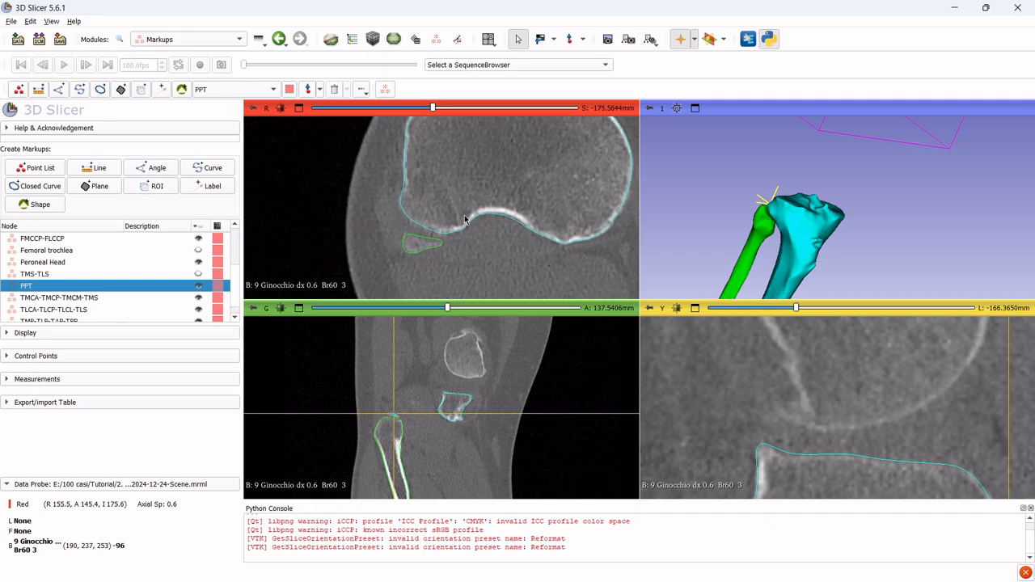
{"action": "scroll", "coordinate": [465, 219], "scroll_direction": "up", "scroll_amount": 1}
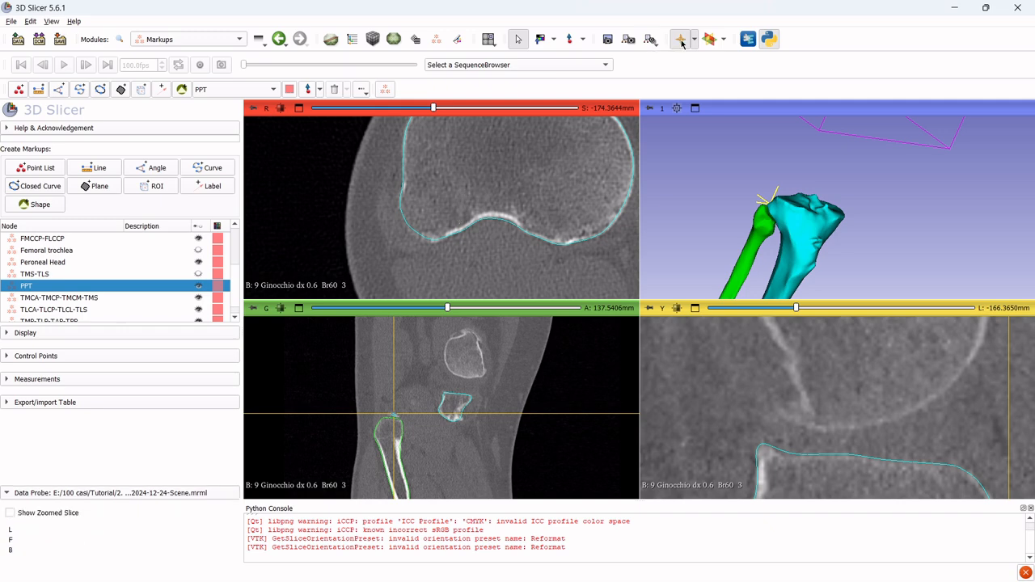
Display the slice intersection lines in the slice views and switch off the crosshair
{"action": "left_click", "coordinate": [712, 42]}
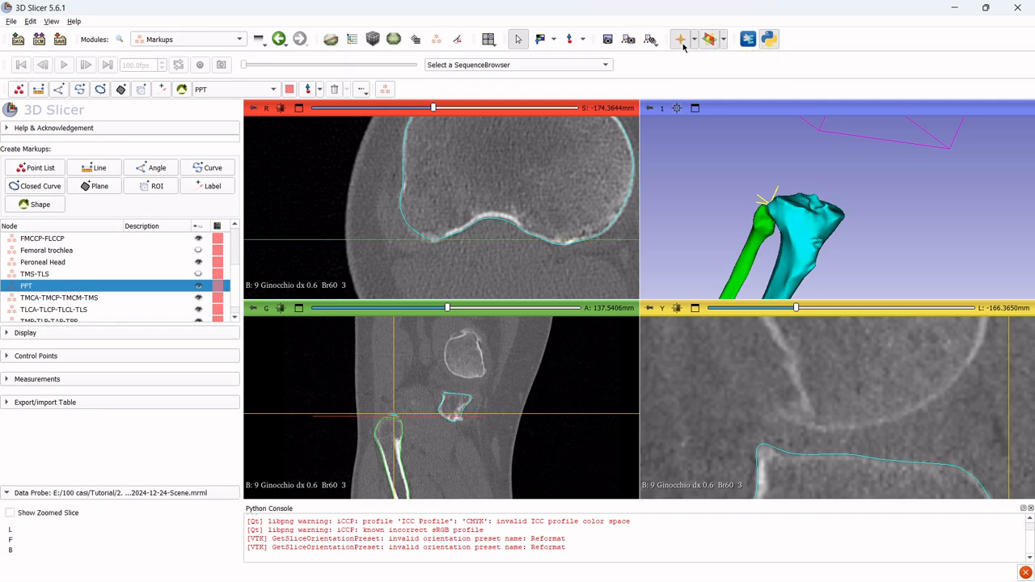
{"action": "left_click", "coordinate": [723, 39]}
{"action": "left_click", "coordinate": [712, 68]}
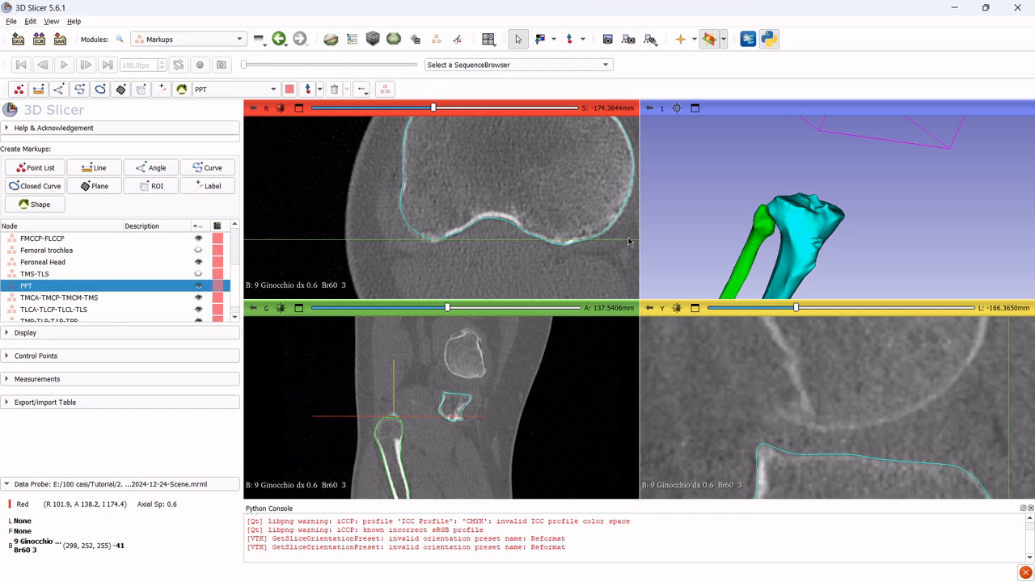
Rotate and shift the coronal plane's intersection line in the axial view until it is tangent to both posterior tibial condyles
{"action": "left_click_drag", "start_coordinate": [628, 241], "coordinate": [625, 249]}
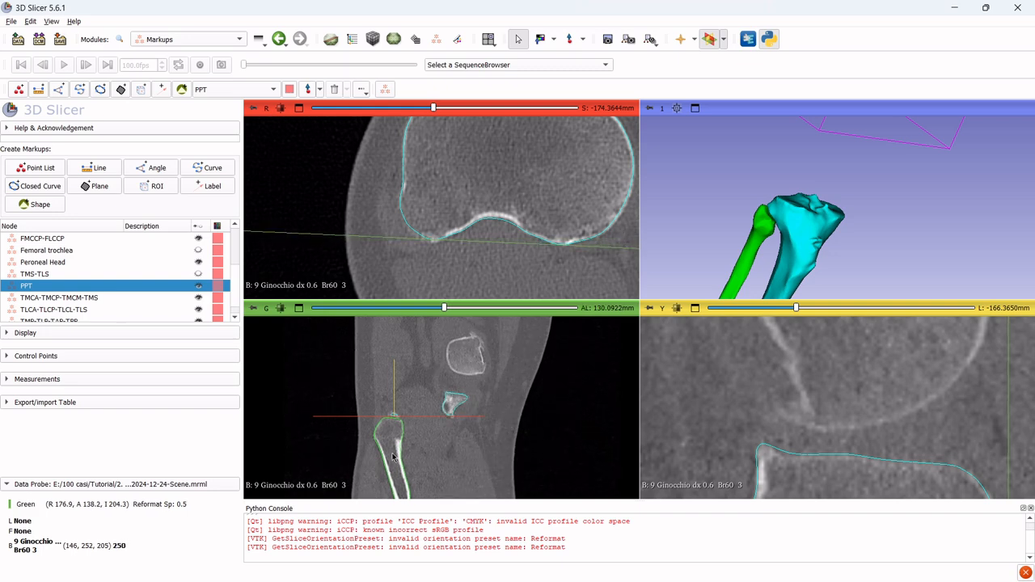
{"action": "scroll", "coordinate": [418, 421], "scroll_direction": "up", "scroll_amount": 6, "text": "ctrl"}
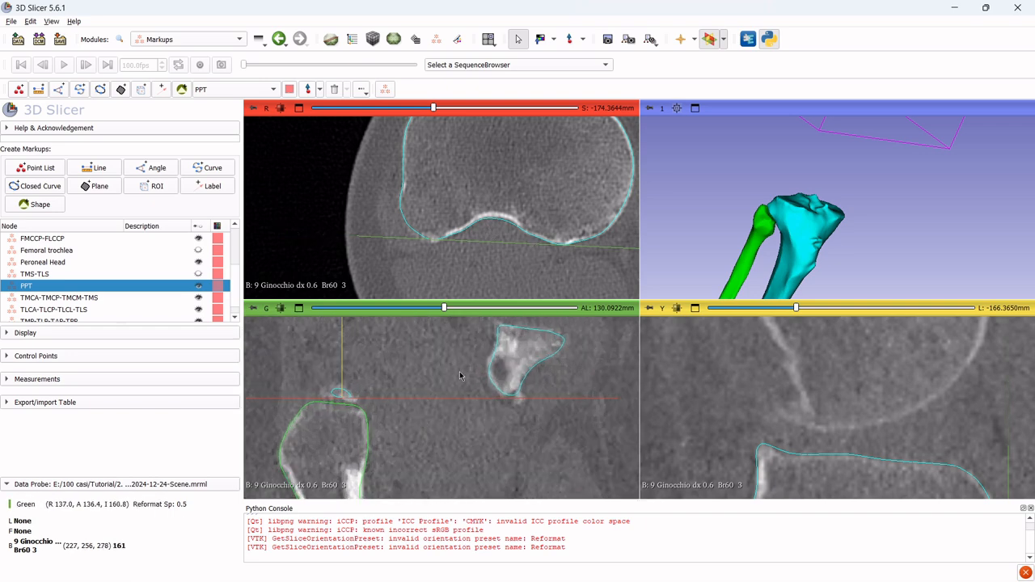
{"action": "scroll", "coordinate": [466, 364], "scroll_direction": "down", "scroll_amount": 1}
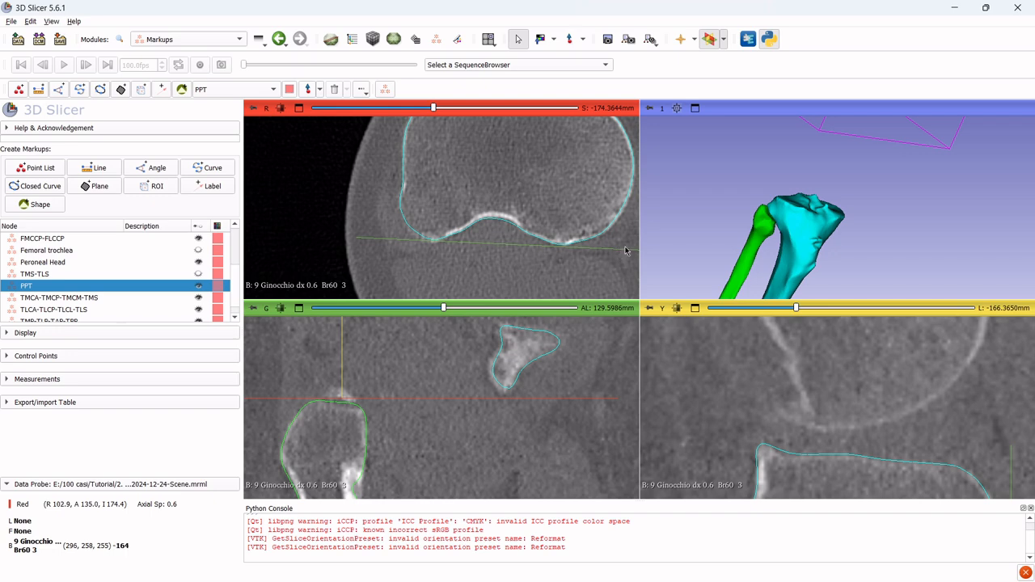
{"action": "left_click_drag", "start_coordinate": [625, 247], "coordinate": [626, 250], "text": "ctrl+alt"}
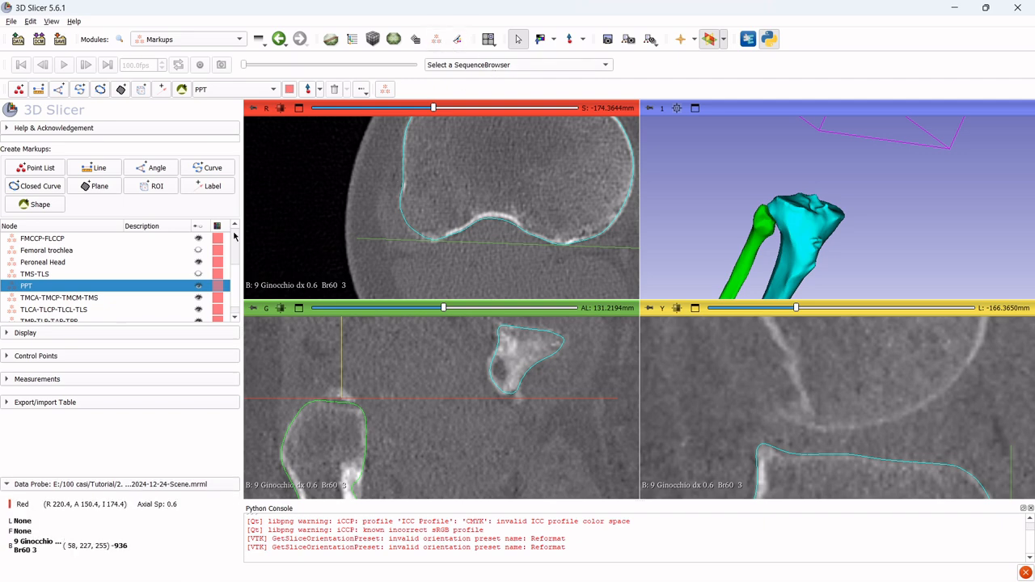
Place two PPT points where the tangent line touches the posterior tibial condyles in the axial view, medial first and lateral second
{"action": "left_click", "coordinate": [308, 91]}
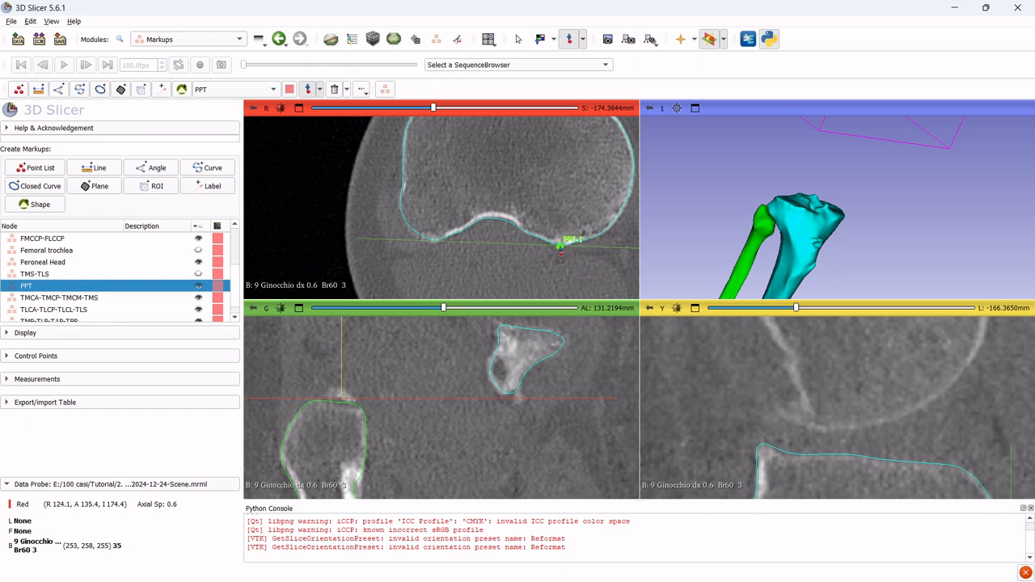
{"action": "left_click", "coordinate": [560, 244]}
{"action": "left_click", "coordinate": [434, 240]}
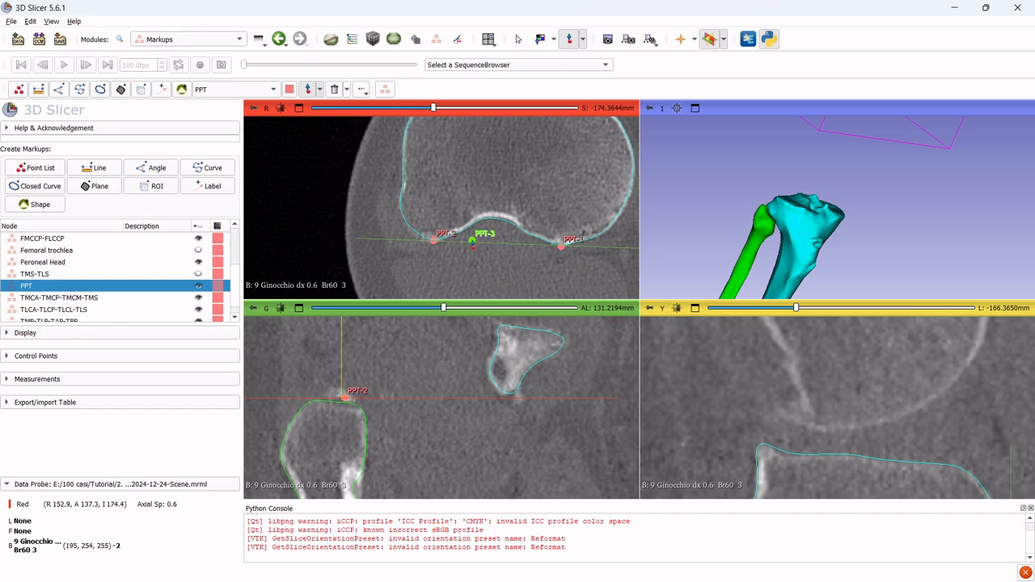
{"action": "key", "text": "Escape"}
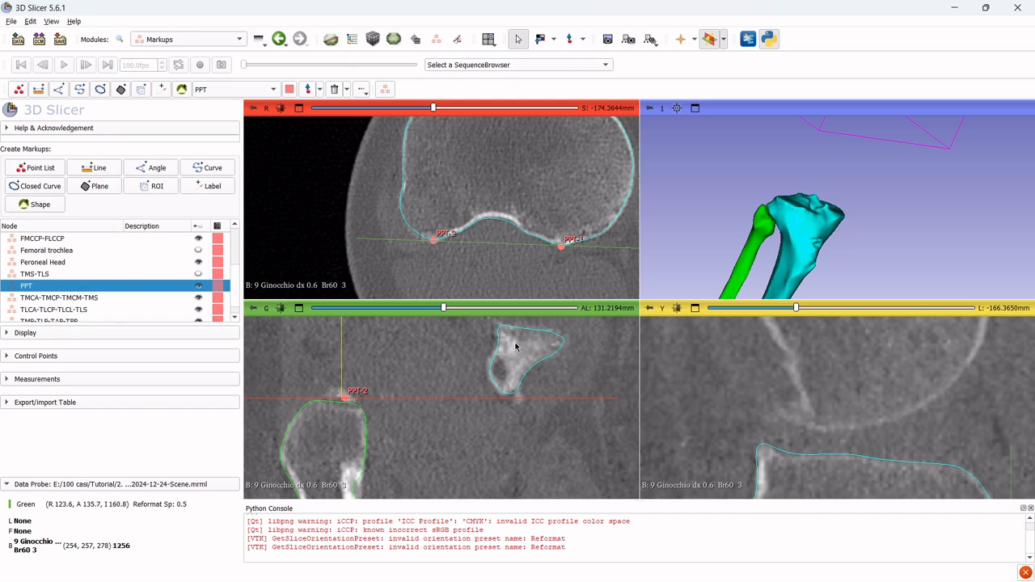
Hide the PPT points and make TMCA-TMCP-TMCM-TMS the active point list
{"action": "left_click", "coordinate": [198, 288]}
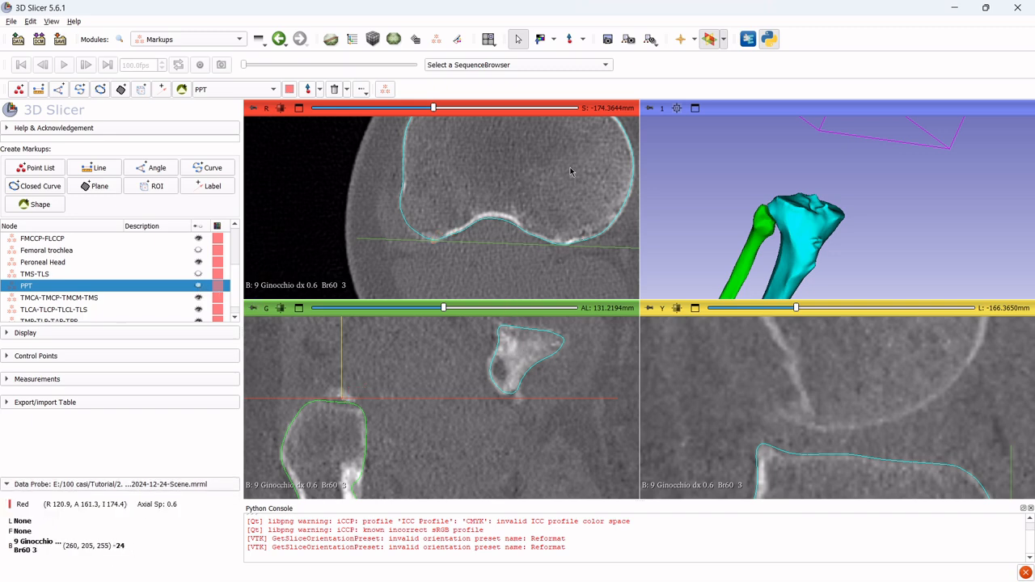
{"action": "scroll", "coordinate": [571, 170], "scroll_direction": "down", "scroll_amount": 3}
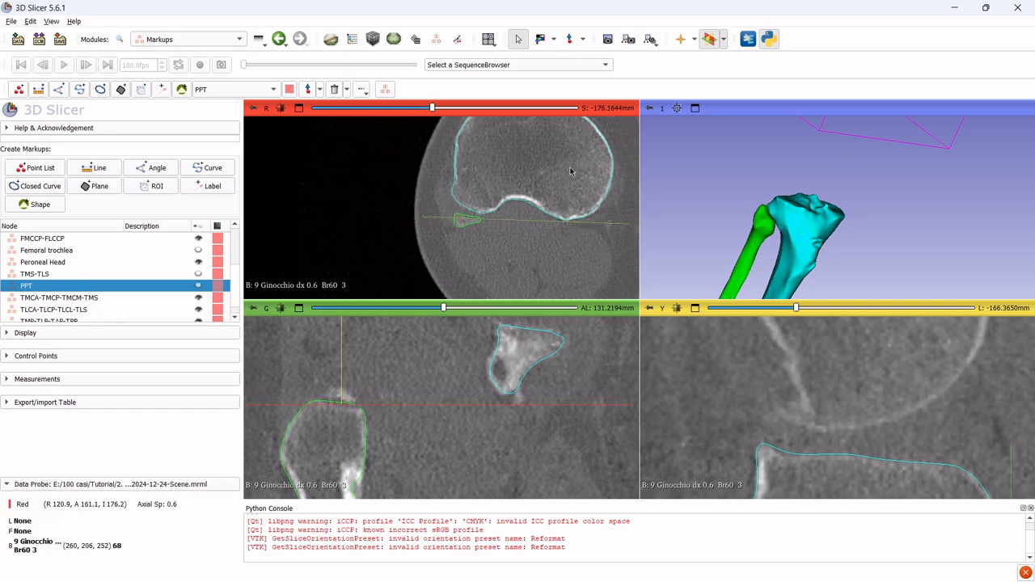
{"action": "scroll", "coordinate": [571, 171], "scroll_direction": "down", "scroll_amount": 14}
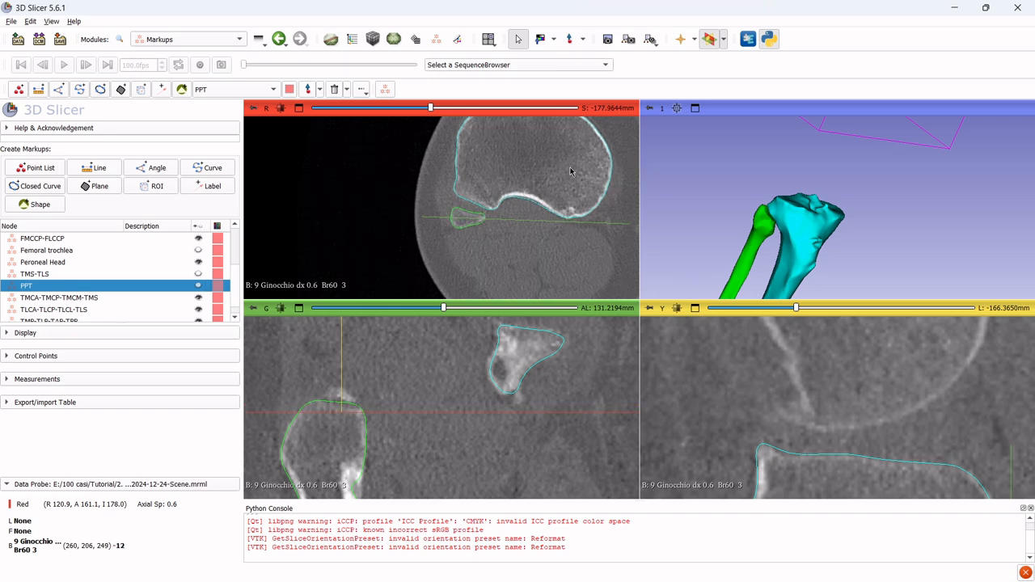
{"action": "scroll", "coordinate": [571, 171], "scroll_direction": "up", "scroll_amount": 20}
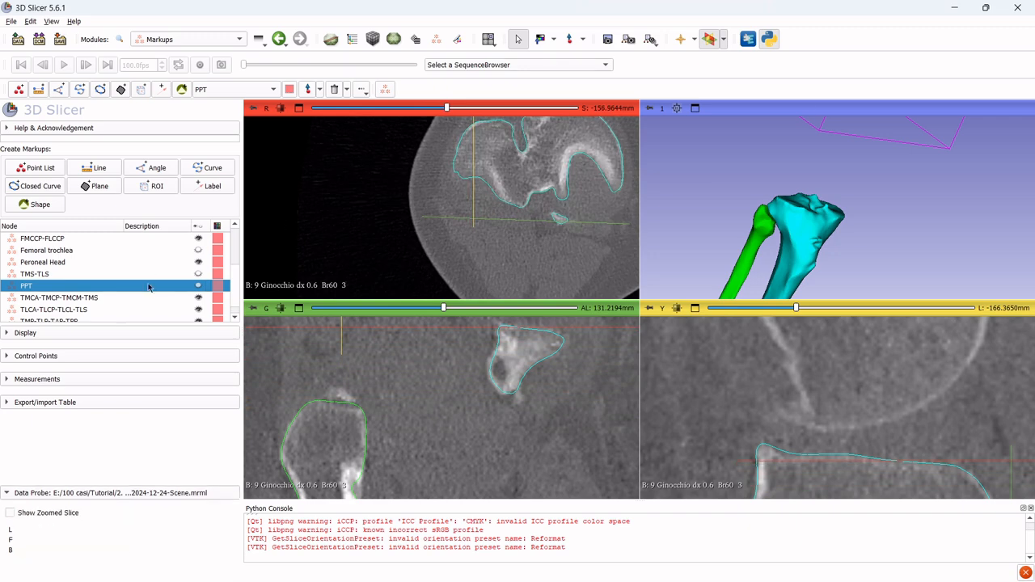
{"action": "left_click", "coordinate": [174, 298]}
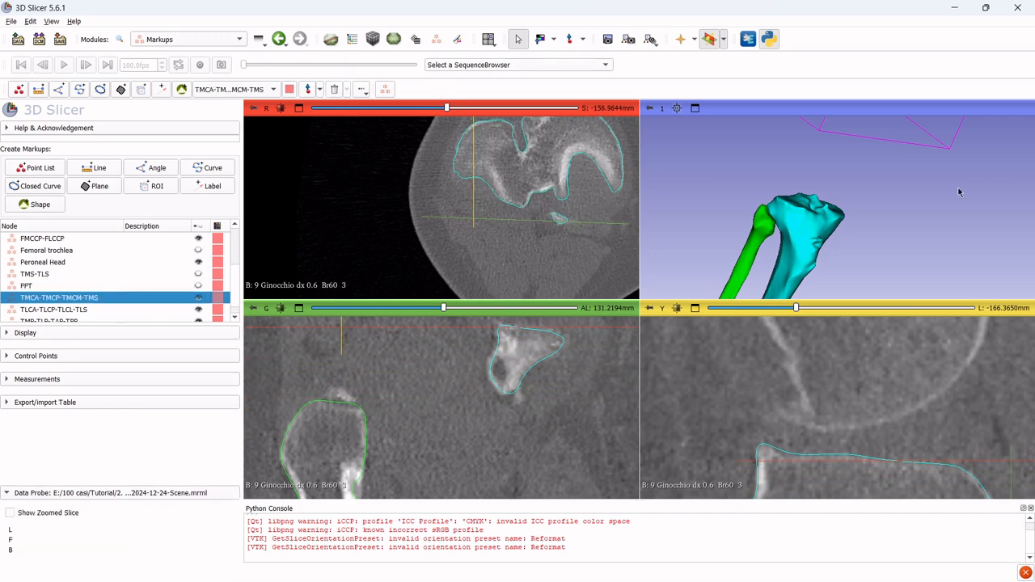
Display the reformatted coronal slice in the 3D view together with the tibia model
{"action": "left_click_drag", "start_coordinate": [961, 189], "coordinate": [903, 188]}
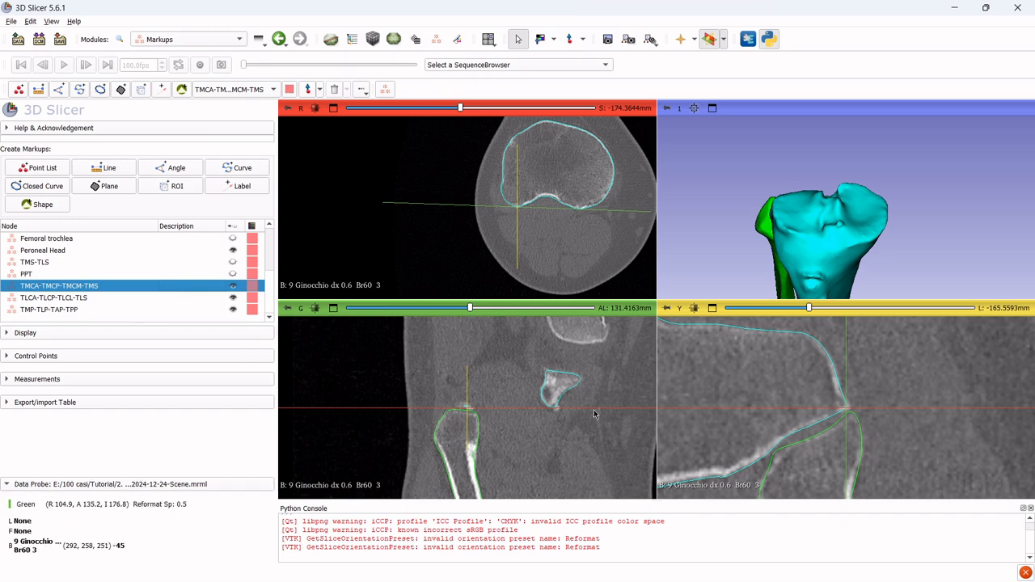
{"action": "middle_click_drag", "start_coordinate": [533, 360], "coordinate": [468, 370]}
{"action": "left_click", "coordinate": [314, 325]}
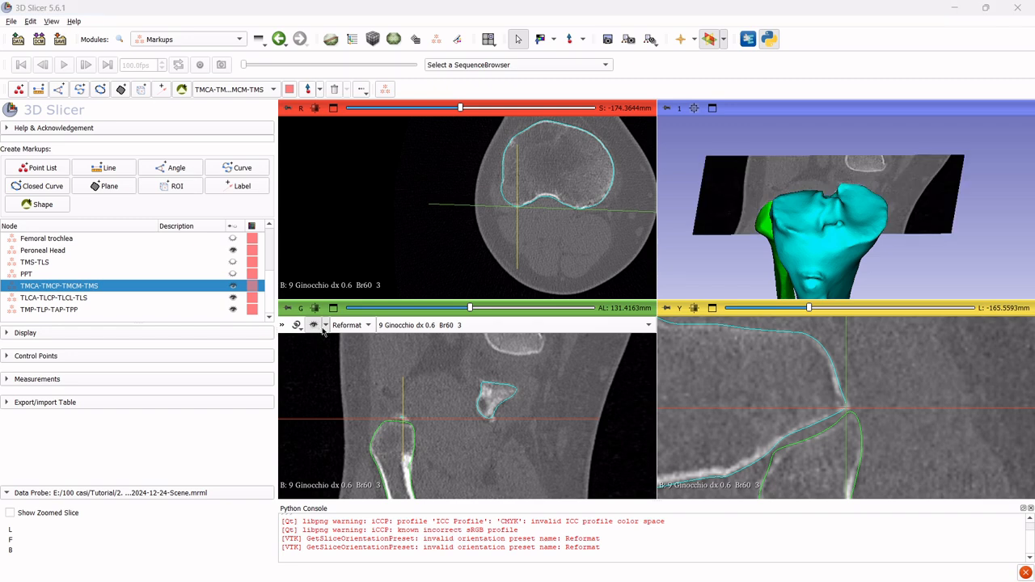
Move the reformatted coronal slice forward to the middle of the tibial plateau, about AL 156.6 mm, judging it on the 3D model from above
{"action": "left_click_drag", "start_coordinate": [1016, 217], "coordinate": [952, 273]}
{"action": "scroll", "coordinate": [455, 429], "scroll_direction": "down", "scroll_amount": 2}
{"action": "scroll", "coordinate": [454, 434], "scroll_direction": "up", "scroll_amount": 20}
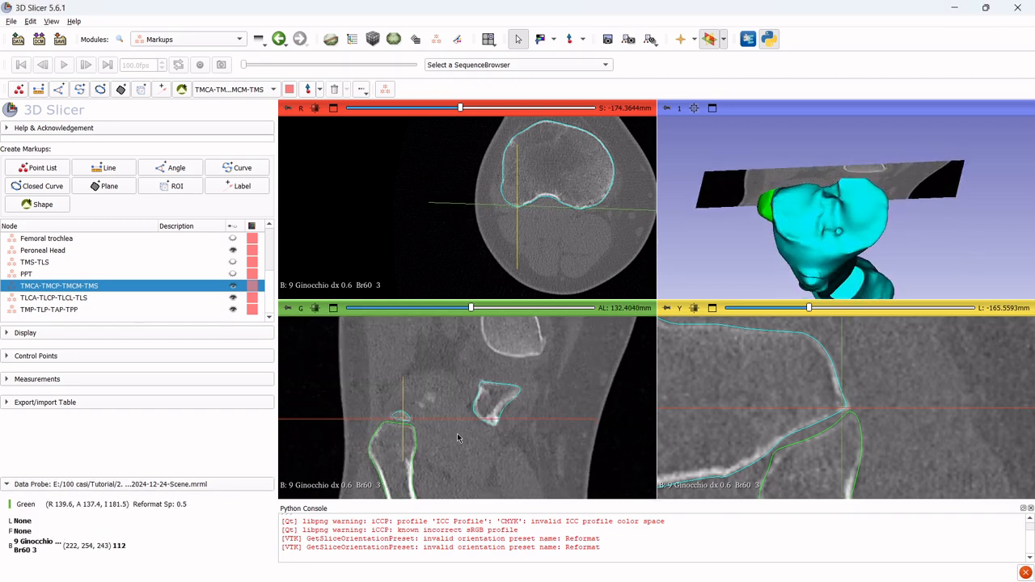
{"action": "scroll", "coordinate": [450, 435], "scroll_direction": "up", "scroll_amount": 13}
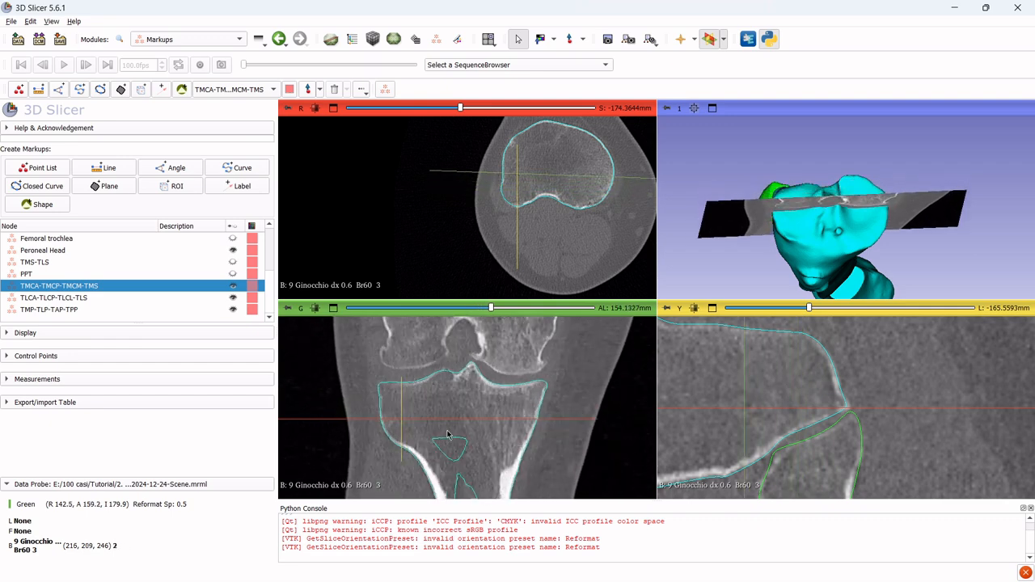
{"action": "left_click_drag", "start_coordinate": [947, 202], "coordinate": [972, 166]}
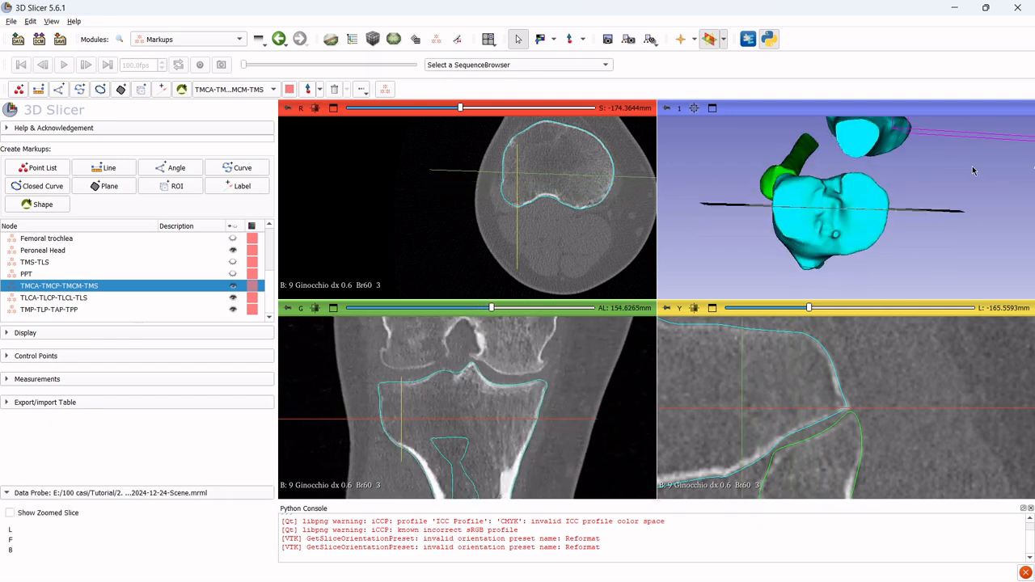
{"action": "scroll", "coordinate": [539, 452], "scroll_direction": "up", "scroll_amount": 4}
{"action": "left_click_drag", "start_coordinate": [991, 240], "coordinate": [973, 245]}
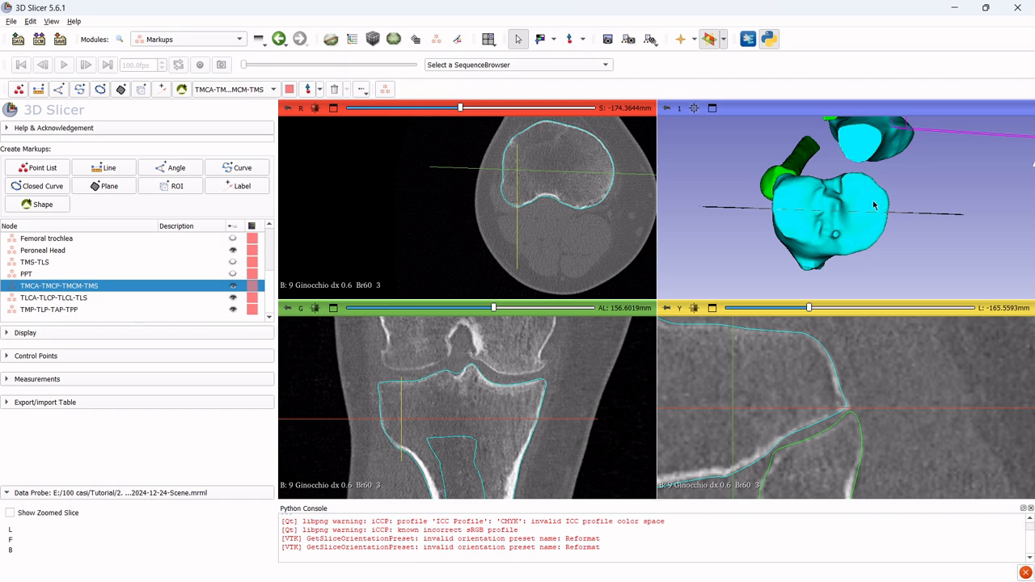
{"action": "left_click_drag", "start_coordinate": [873, 206], "coordinate": [922, 258]}
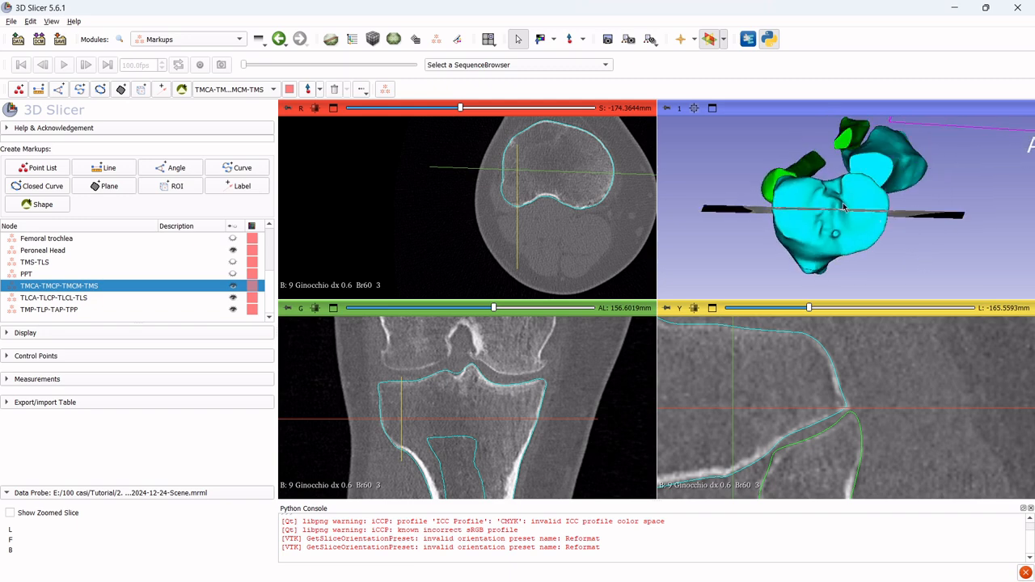
{"action": "scroll", "coordinate": [938, 262], "scroll_direction": "up", "scroll_amount": 5}
{"action": "scroll", "coordinate": [954, 266], "scroll_direction": "down", "scroll_amount": 5}
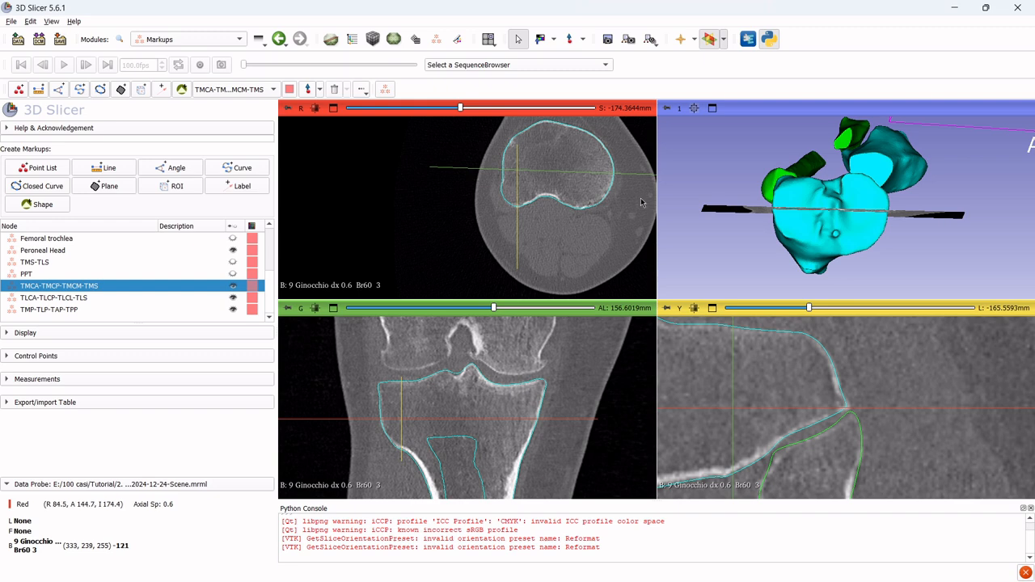
Display the sagittal slice in the 3D view with the tibia model seen from above
{"action": "mouse_move", "coordinate": [681, 319]}
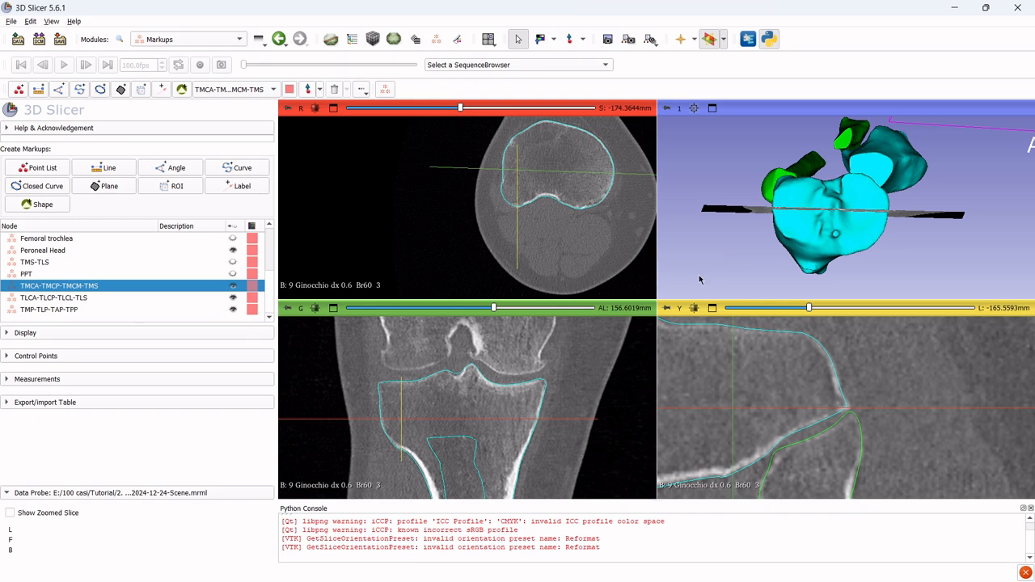
{"action": "left_click", "coordinate": [694, 325]}
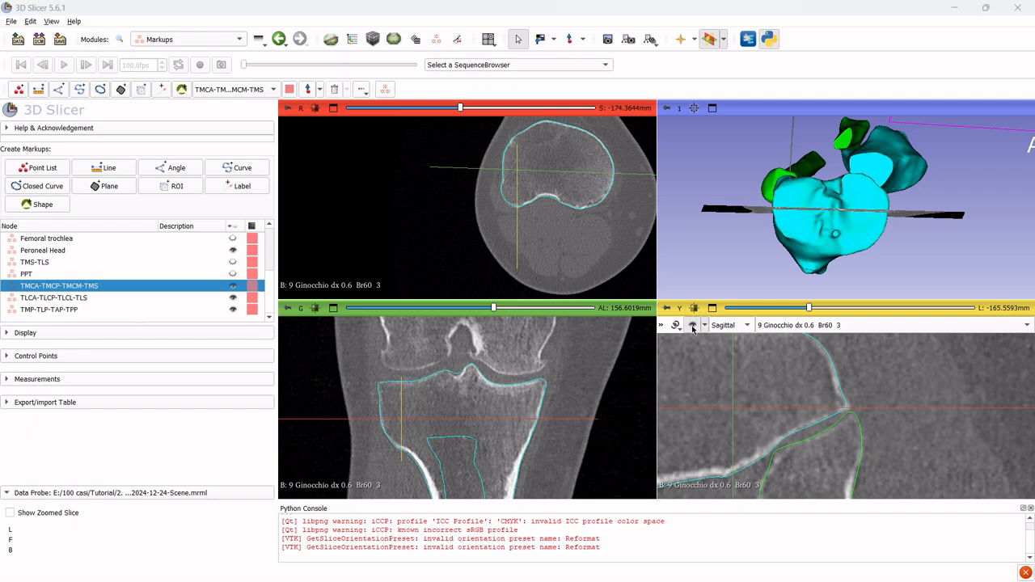
{"action": "scroll", "coordinate": [820, 215], "scroll_direction": "down", "scroll_amount": 3}
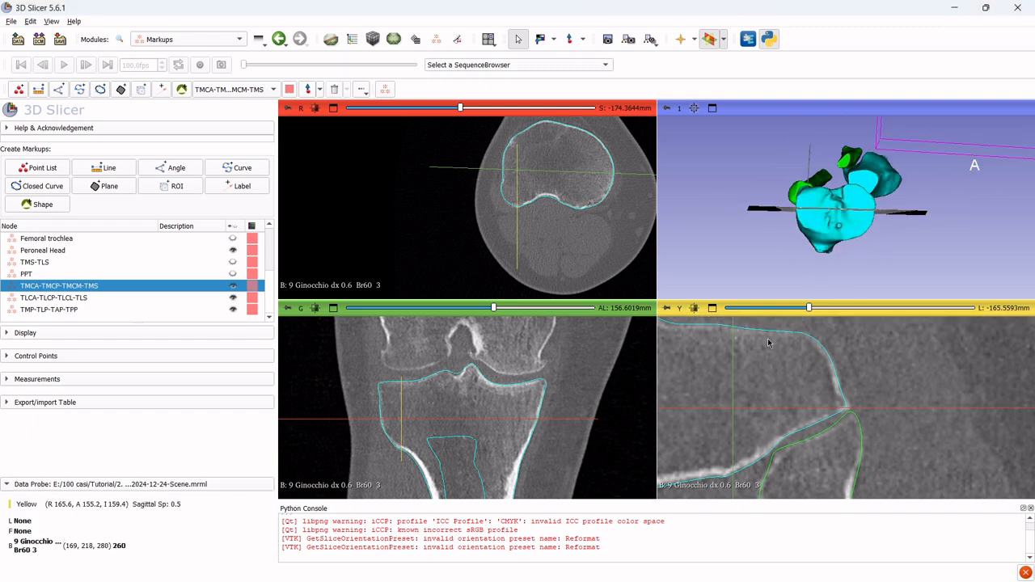
Move the sagittal slice to the middle of the medial tibial plateau, about L -115.7 mm, judging it on the 3D model
{"action": "scroll", "coordinate": [768, 349], "scroll_direction": "down", "scroll_amount": 5}
{"action": "left_click_drag", "start_coordinate": [906, 268], "coordinate": [908, 248]}
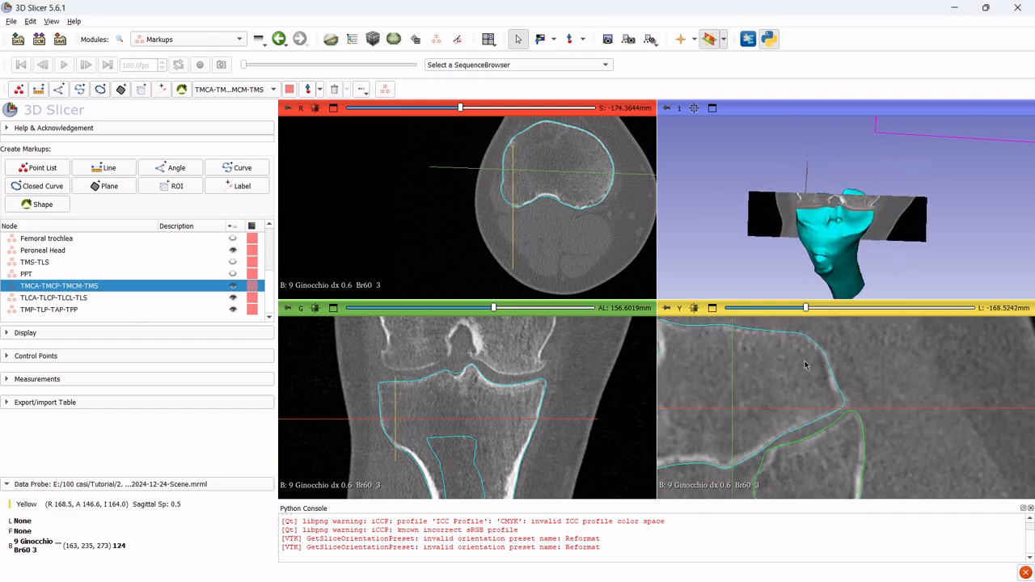
{"action": "scroll", "coordinate": [805, 380], "scroll_direction": "up", "scroll_amount": 2}
{"action": "scroll", "coordinate": [805, 380], "scroll_direction": "up", "scroll_amount": 15}
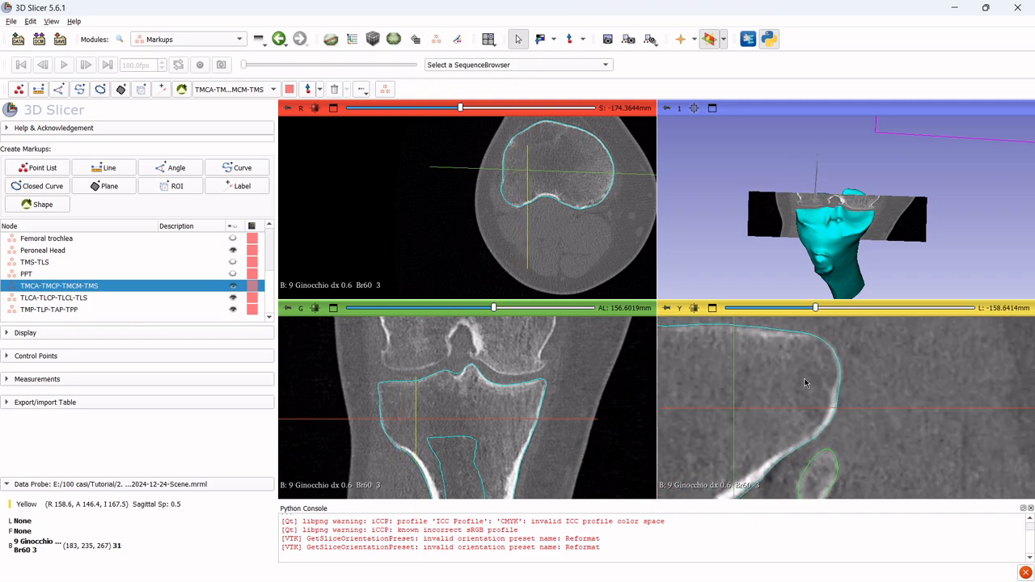
{"action": "scroll", "coordinate": [805, 383], "scroll_direction": "up", "scroll_amount": 20}
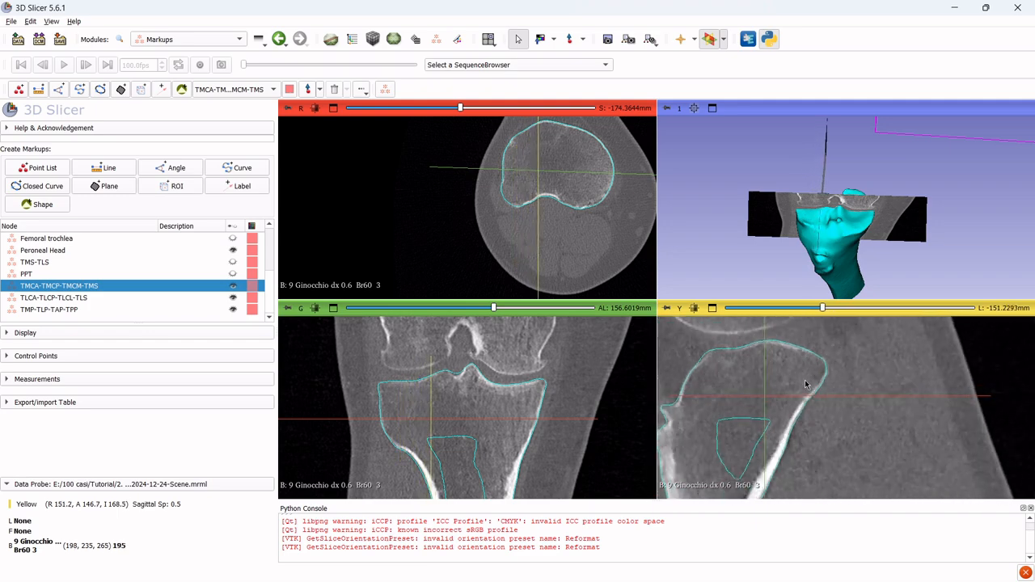
{"action": "scroll", "coordinate": [805, 383], "scroll_direction": "up", "scroll_amount": 20}
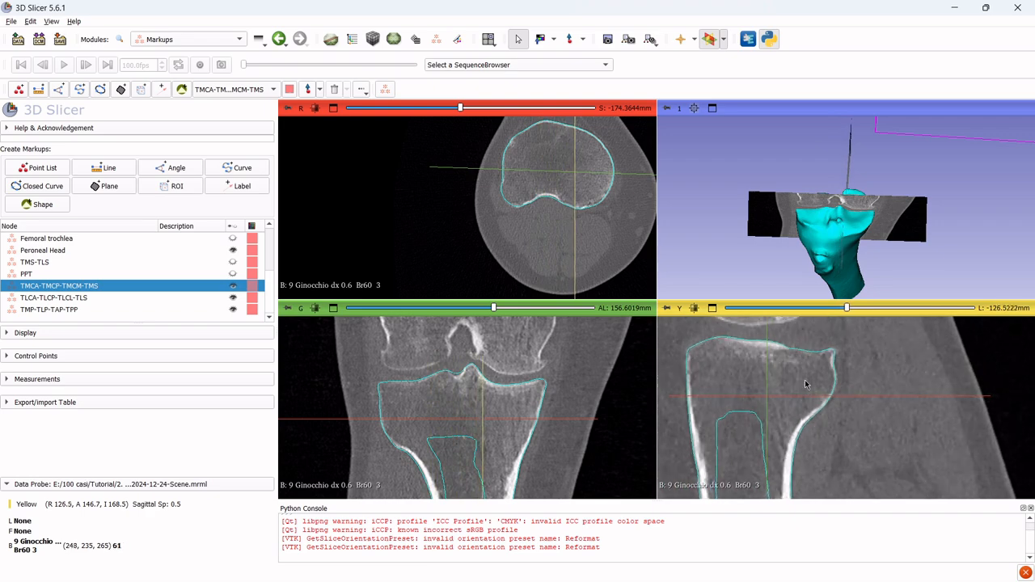
{"action": "scroll", "coordinate": [800, 389], "scroll_direction": "up", "scroll_amount": 10}
{"action": "left_click_drag", "start_coordinate": [882, 194], "coordinate": [922, 182]}
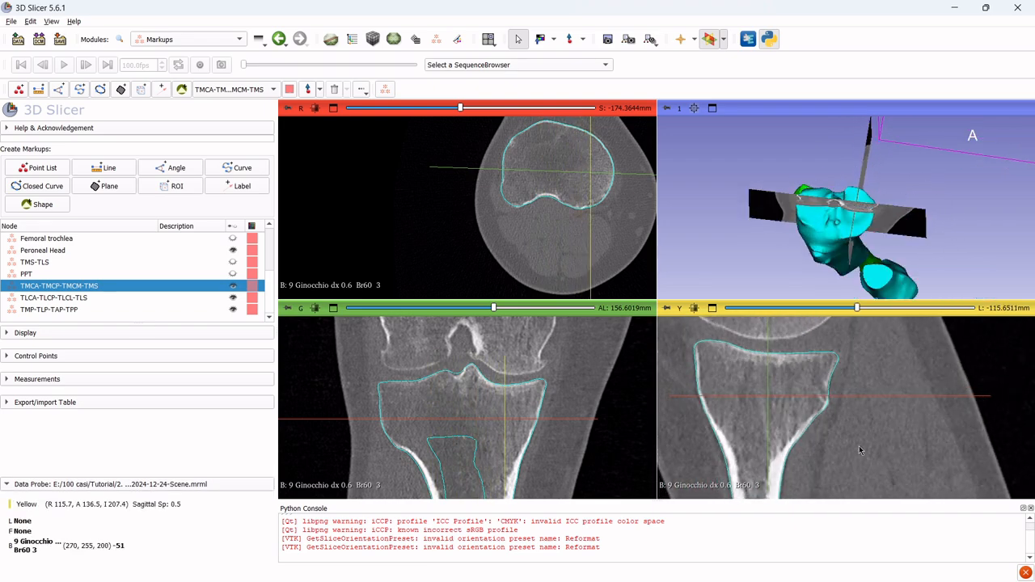
Set the axial slice just below the plateau surface, about S -163 mm, and fine-tune the sagittal slice to about L -115.2 mm
{"action": "middle_click_drag", "start_coordinate": [859, 445], "coordinate": [980, 463]}
{"action": "left_click_drag", "start_coordinate": [925, 157], "coordinate": [930, 184]}
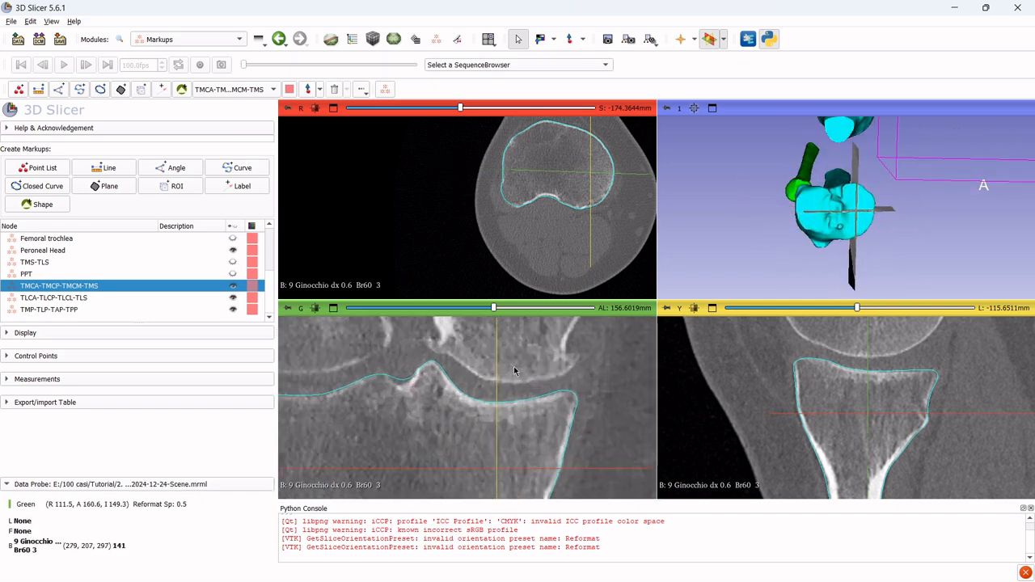
{"action": "scroll", "coordinate": [513, 372], "scroll_direction": "up", "scroll_amount": 5, "text": "ctrl"}
{"action": "scroll", "coordinate": [521, 281], "scroll_direction": "up", "scroll_amount": 20}
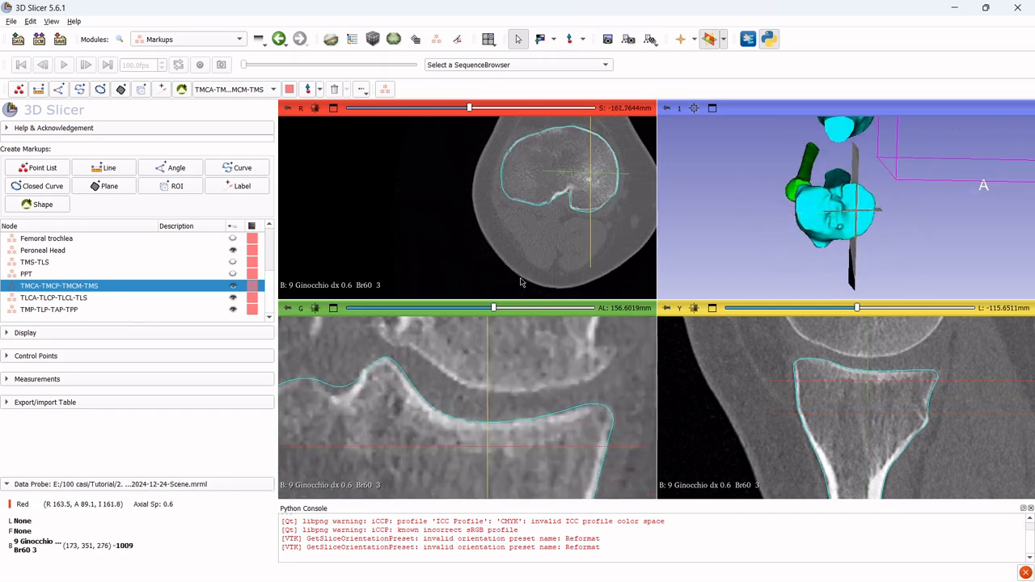
{"action": "scroll", "coordinate": [519, 267], "scroll_direction": "down", "scroll_amount": 20}
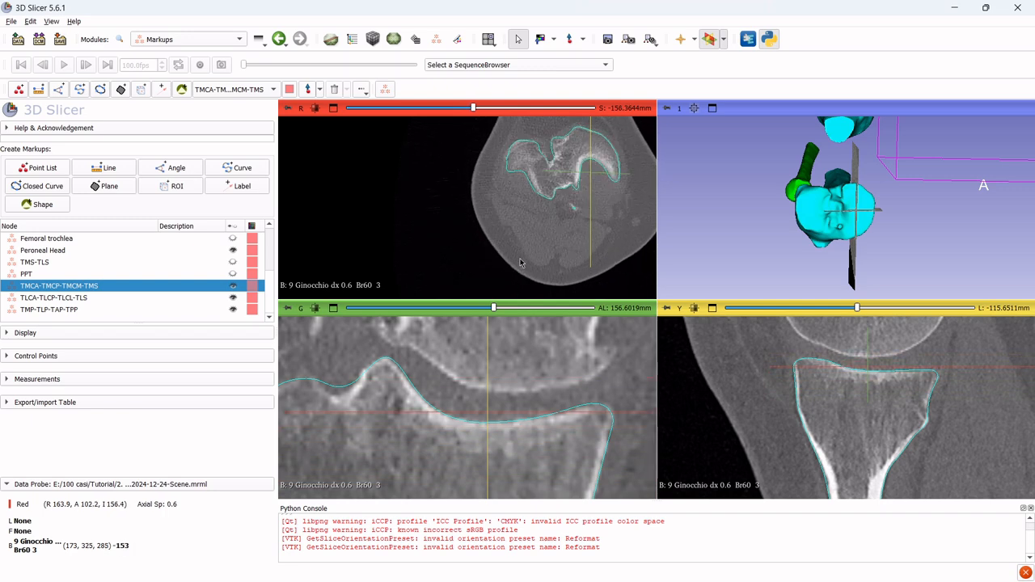
{"action": "middle_click_drag", "start_coordinate": [538, 403], "coordinate": [580, 392]}
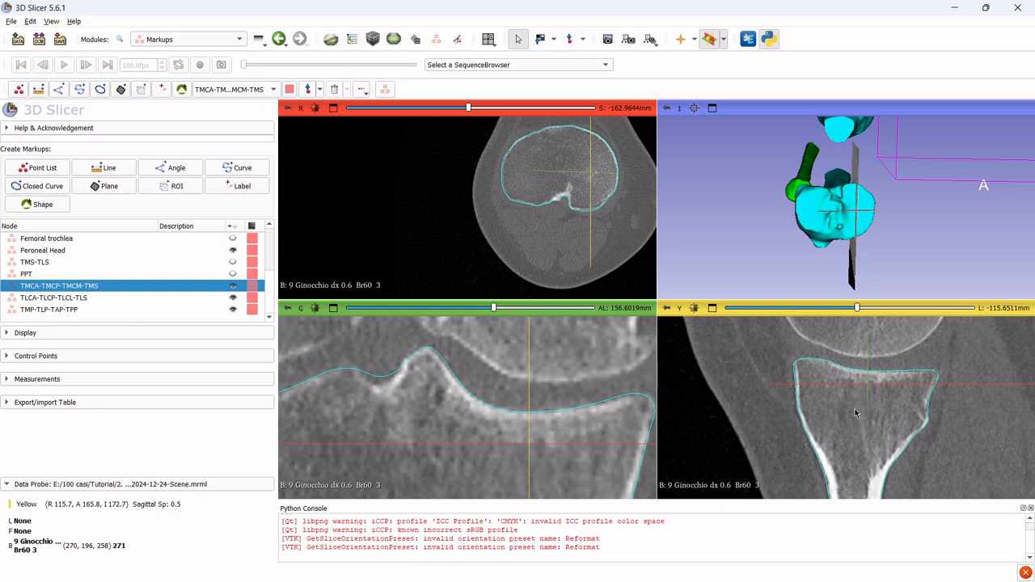
{"action": "scroll", "coordinate": [855, 410], "scroll_direction": "down", "scroll_amount": 1}
{"action": "scroll", "coordinate": [886, 232], "scroll_direction": "up", "scroll_amount": 2}
{"action": "scroll", "coordinate": [891, 398], "scroll_direction": "up", "scroll_amount": 2}
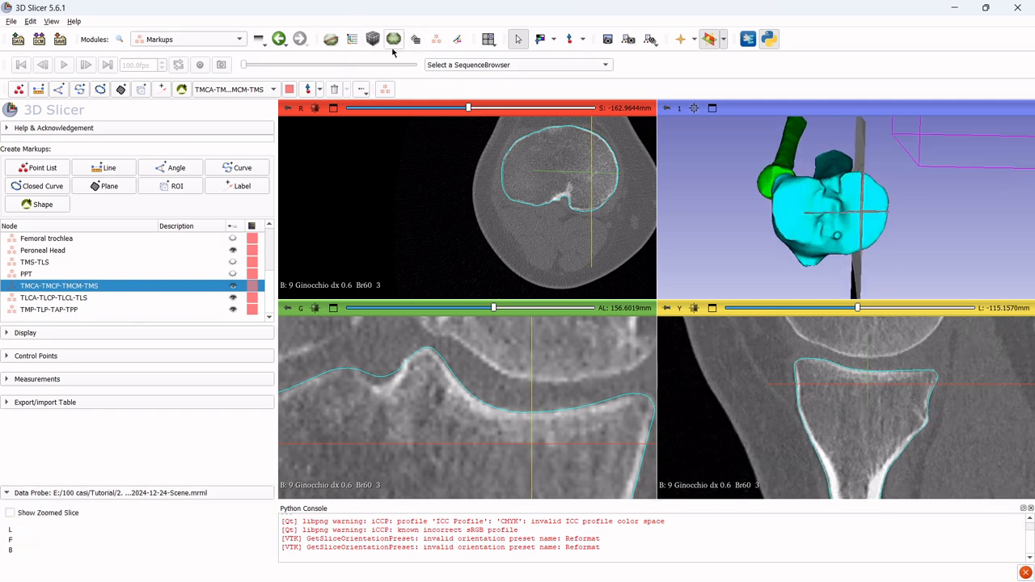
Place the TMCA-TMCP-TMCM-TMS points at the medial plateau's anterior and posterior edges in the sagittal slice and its medial edge in the coronal slice
{"action": "left_click", "coordinate": [308, 91]}
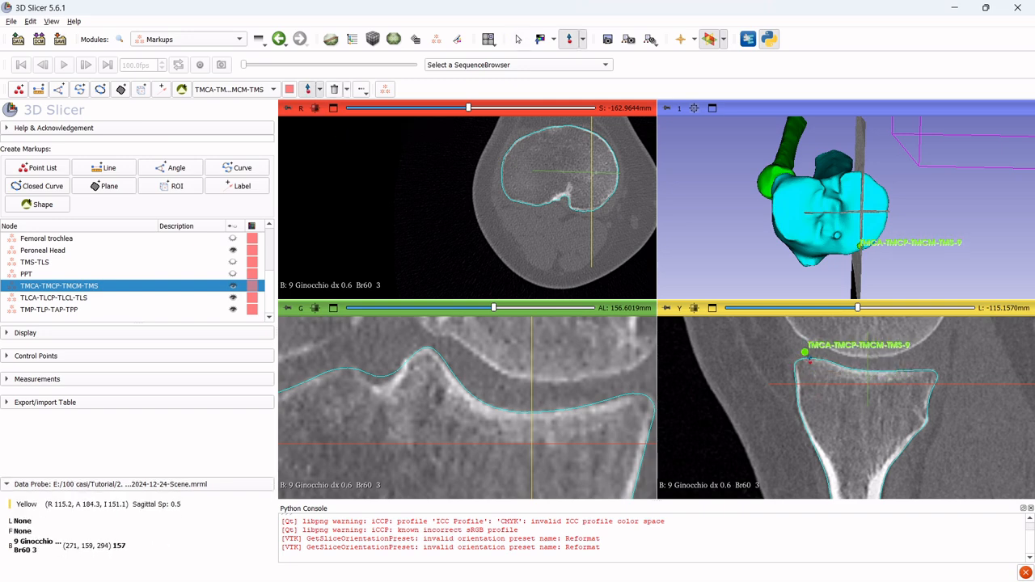
{"action": "left_click", "coordinate": [820, 361]}
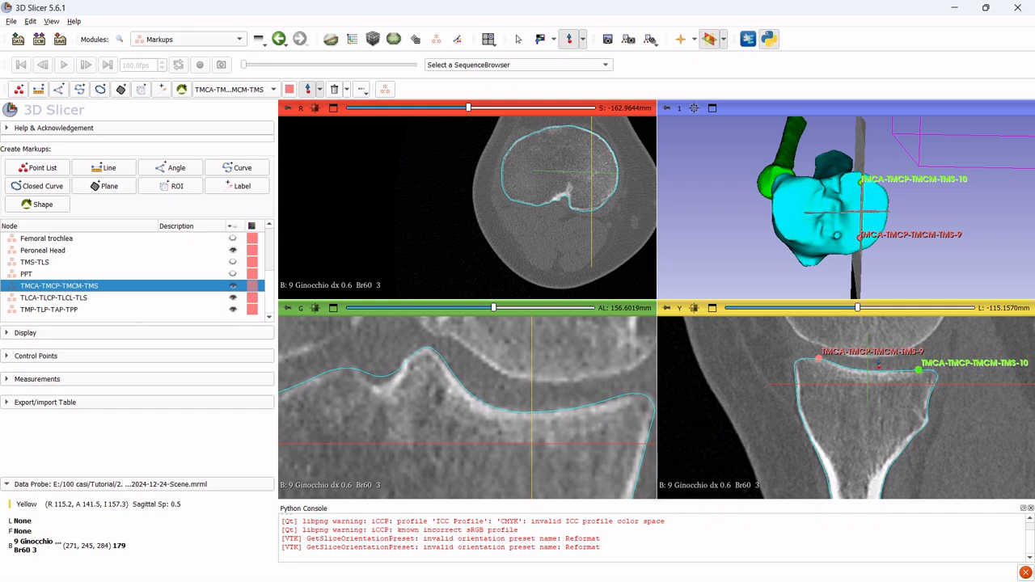
{"action": "left_click", "coordinate": [918, 370]}
{"action": "left_click", "coordinate": [617, 396]}
{"action": "right_click", "coordinate": [616, 396]}
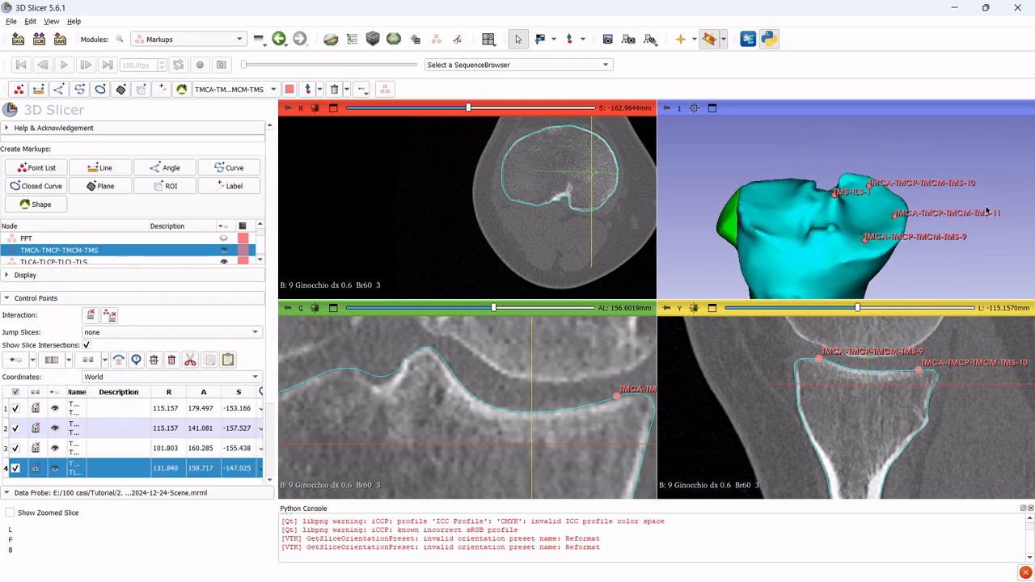
Hide the TMCA-TMCP-TMCM-TMS points and make TLCA-TLCP-TLCL-TLS the active point list
{"action": "left_click", "coordinate": [32, 297]}
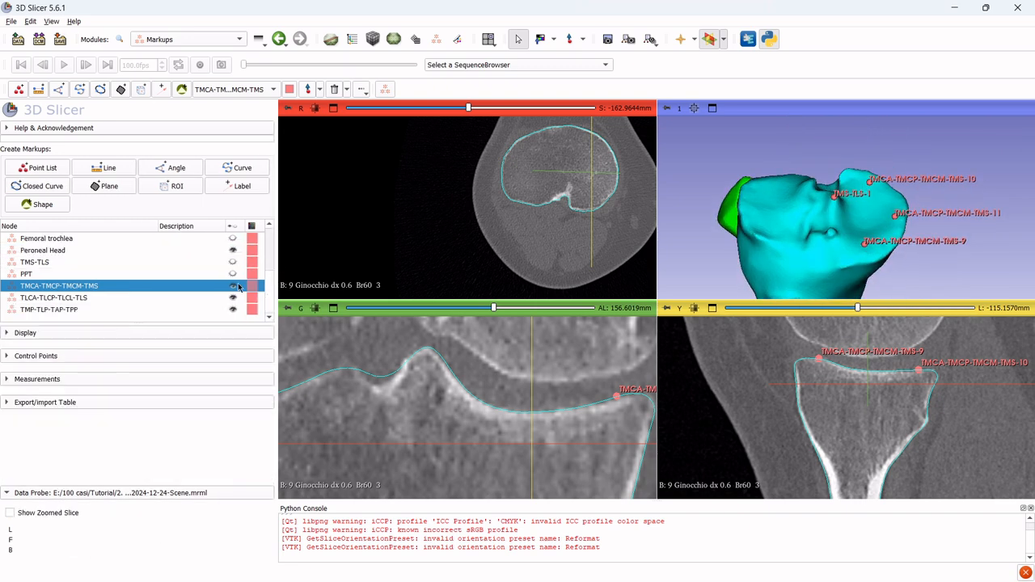
{"action": "left_click", "coordinate": [234, 285]}
{"action": "left_click", "coordinate": [214, 298]}
Display the reformatted coronal slice and the sagittal slice in the 3D view with the tibia model
{"action": "left_click", "coordinate": [315, 308]}
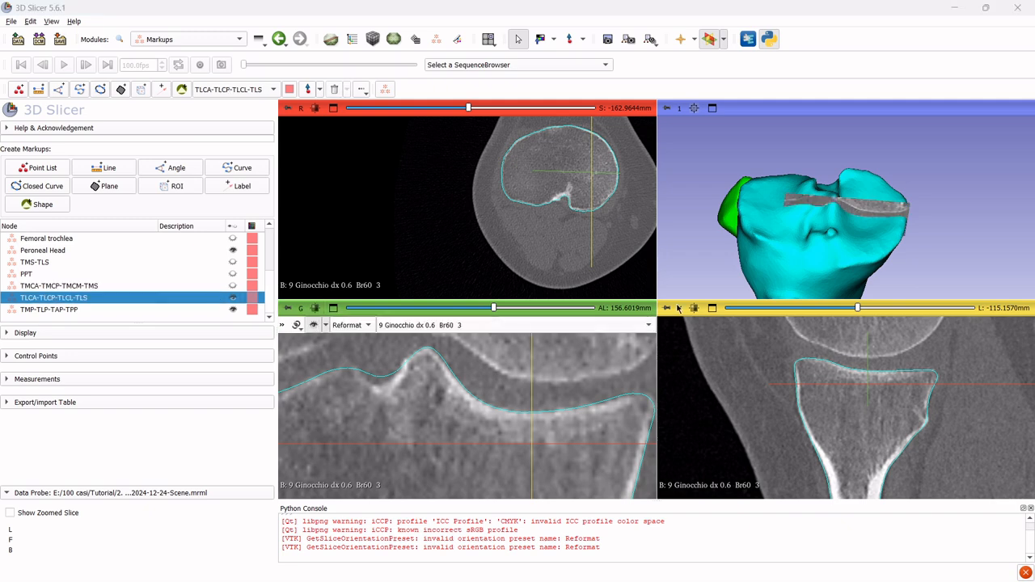
{"action": "left_click", "coordinate": [694, 308]}
{"action": "scroll", "coordinate": [557, 390], "scroll_direction": "down", "scroll_amount": 3, "text": "ctrl"}
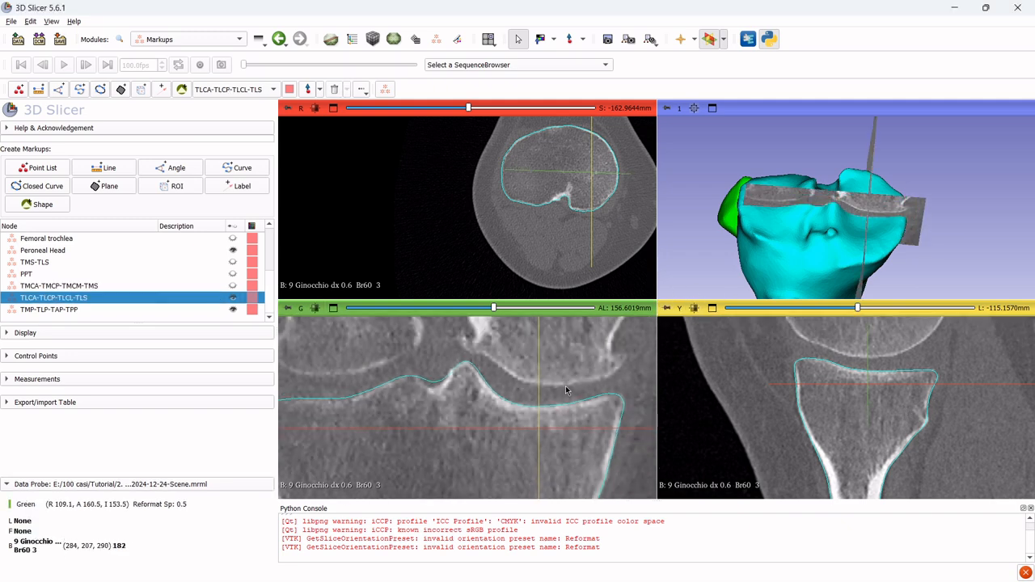
Move the sagittal slice to the middle of the lateral tibial plateau, about L -161.1 mm, checking it on the 3D model from above
{"action": "scroll", "coordinate": [934, 408], "scroll_direction": "up", "scroll_amount": 5}
{"action": "scroll", "coordinate": [934, 408], "scroll_direction": "down", "scroll_amount": 20}
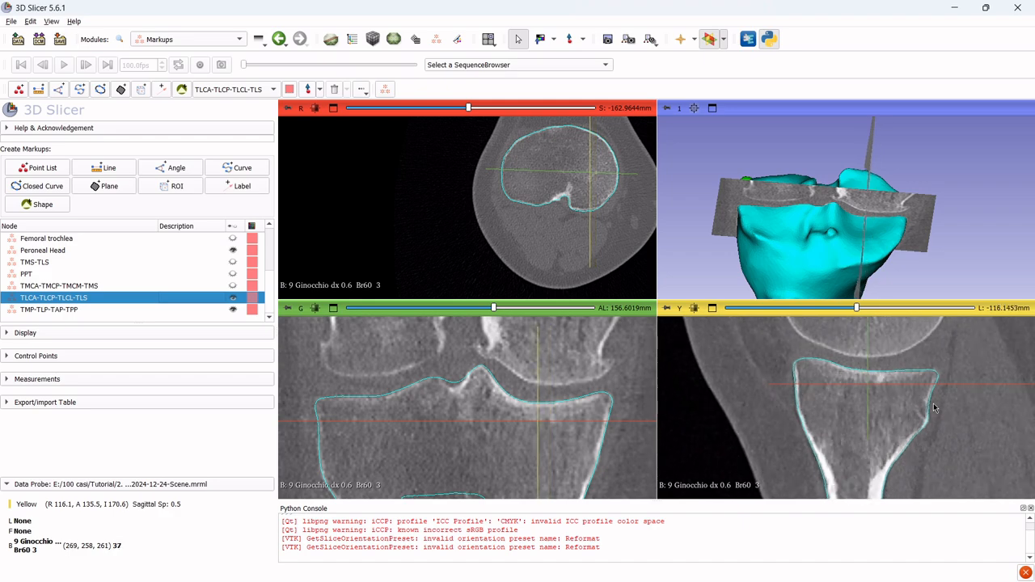
{"action": "scroll", "coordinate": [928, 402], "scroll_direction": "down", "scroll_amount": 20}
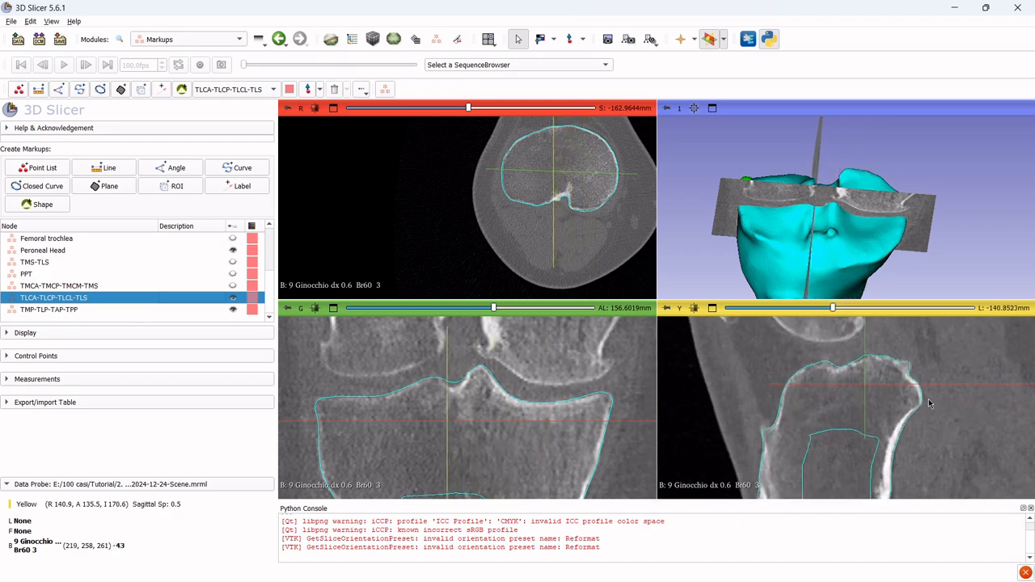
{"action": "scroll", "coordinate": [928, 402], "scroll_direction": "down", "scroll_amount": 4}
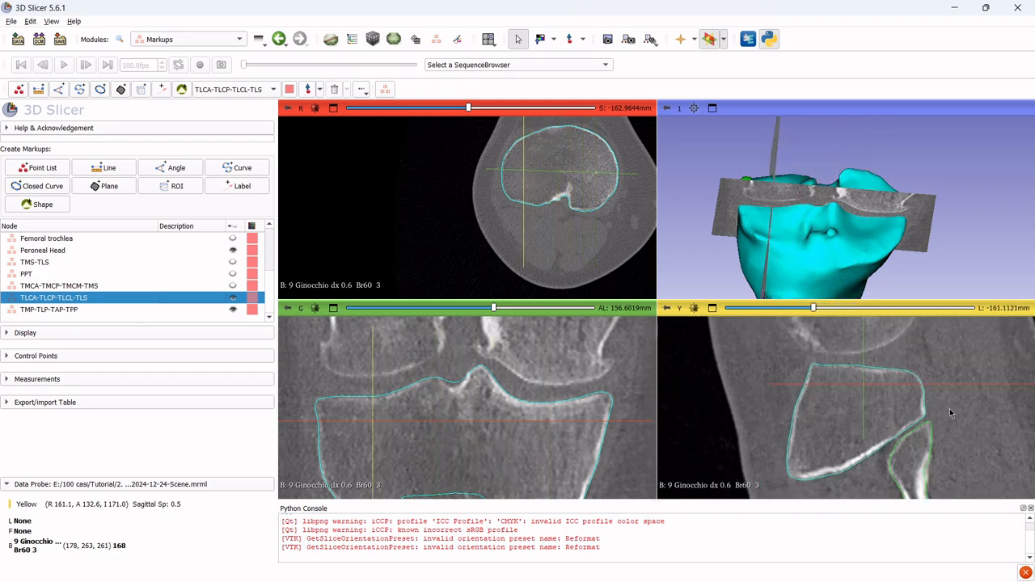
{"action": "mouse_move", "coordinate": [832, 155]}
{"action": "left_mouse_down"}
{"action": "mouse_move", "coordinate": [824, 219]}
{"action": "mouse_move", "coordinate": [818, 165]}
{"action": "left_mouse_up"}
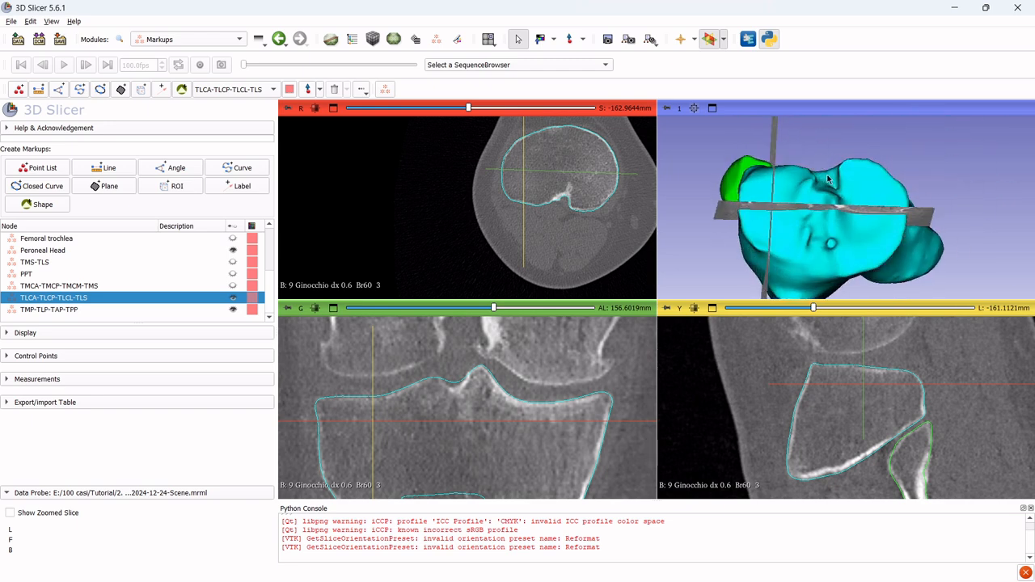
{"action": "scroll", "coordinate": [358, 405], "scroll_direction": "up", "scroll_amount": 2, "text": "ctrl"}
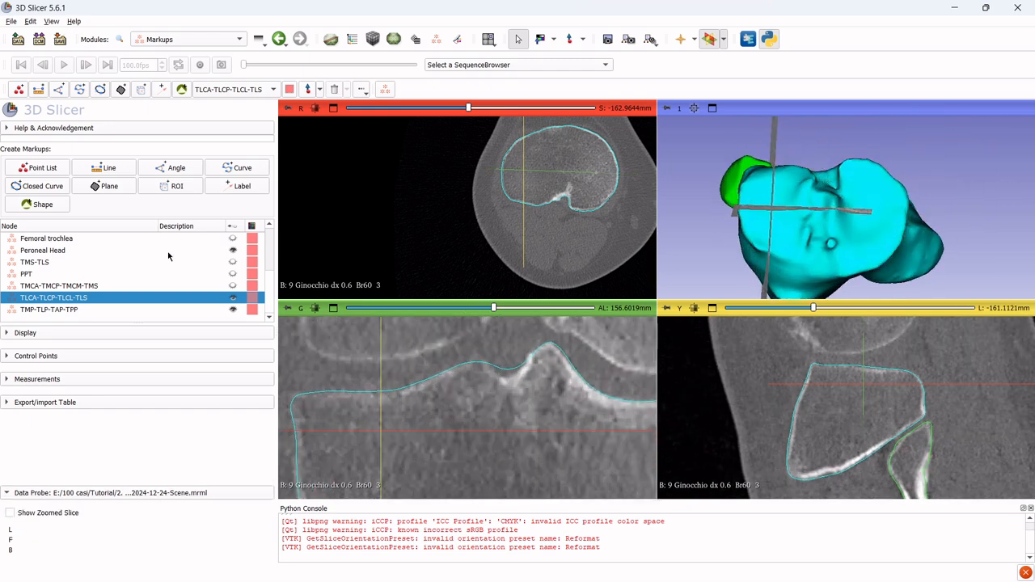
Place the TLCA-TLCP-TLCL-TLS points at the lateral plateau's anterior and posterior edges in the sagittal slice and its lateral edge in the coronal slice
{"action": "left_click", "coordinate": [307, 89]}
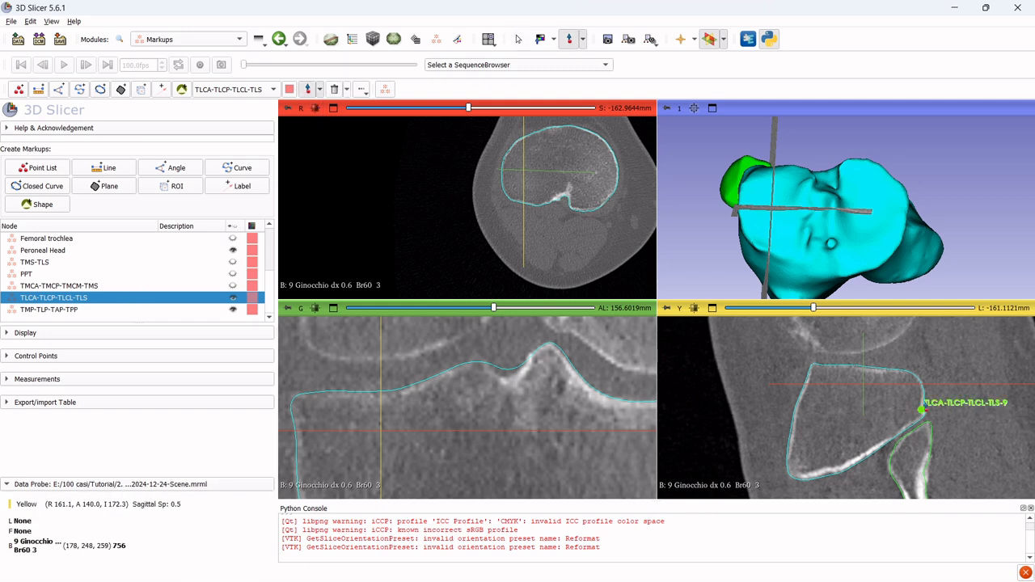
{"action": "scroll", "coordinate": [910, 404], "scroll_direction": "up", "scroll_amount": 4, "text": "ctrl"}
{"action": "left_click", "coordinate": [734, 359]}
{"action": "left_click_drag", "start_coordinate": [734, 359], "coordinate": [715, 355]}
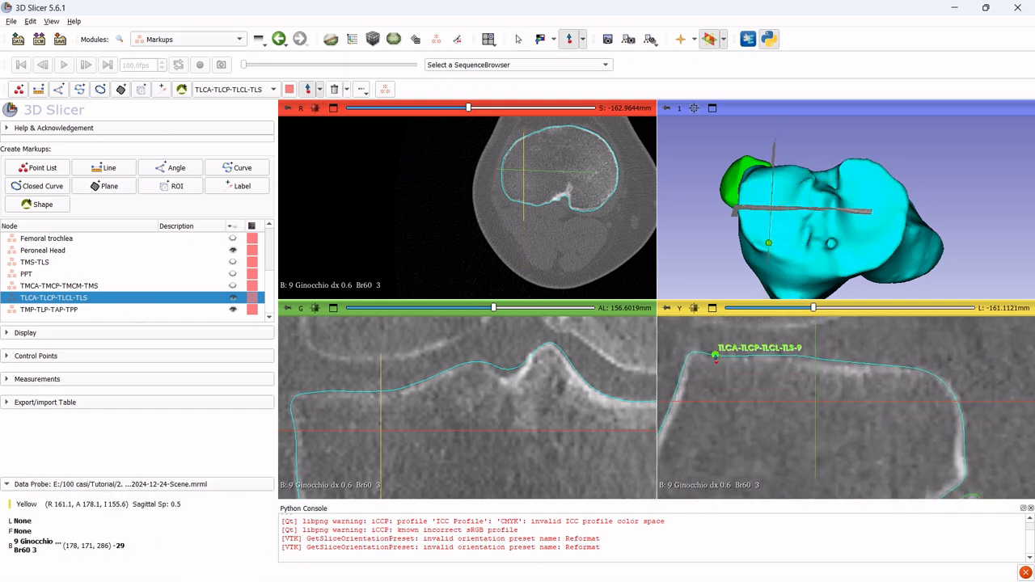
{"action": "left_click", "coordinate": [714, 355]}
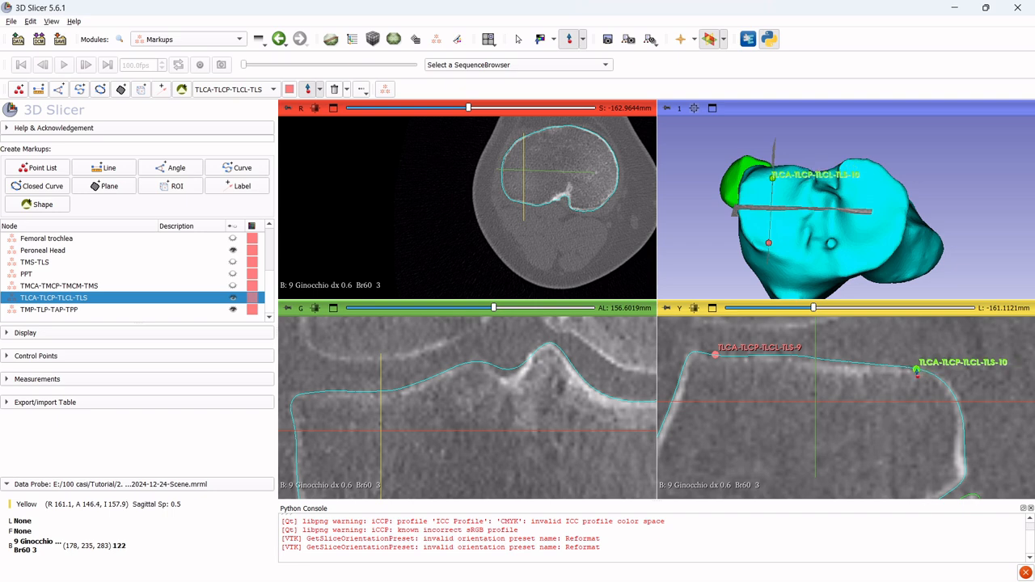
{"action": "left_click", "coordinate": [916, 369]}
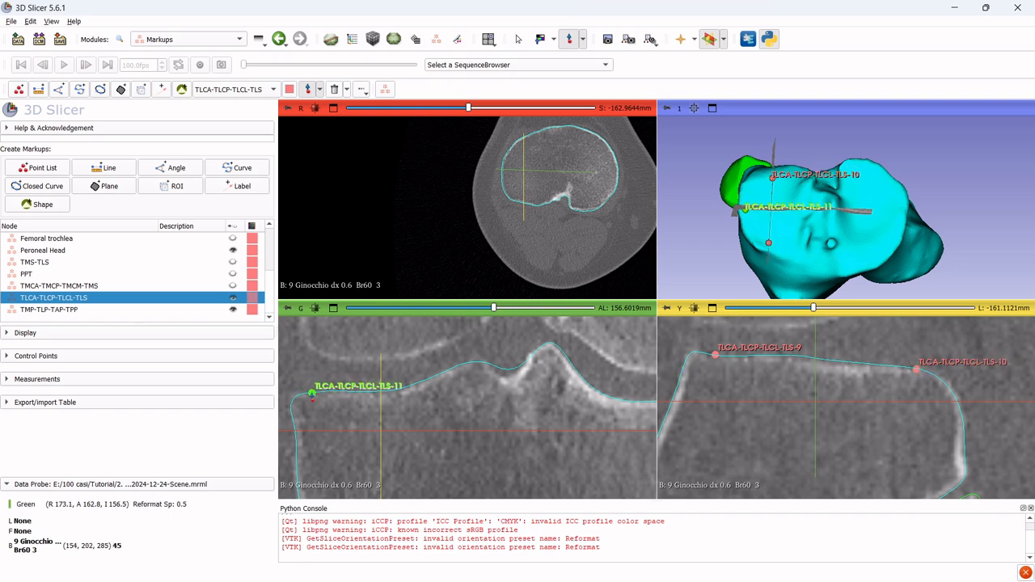
{"action": "left_click", "coordinate": [310, 394]}
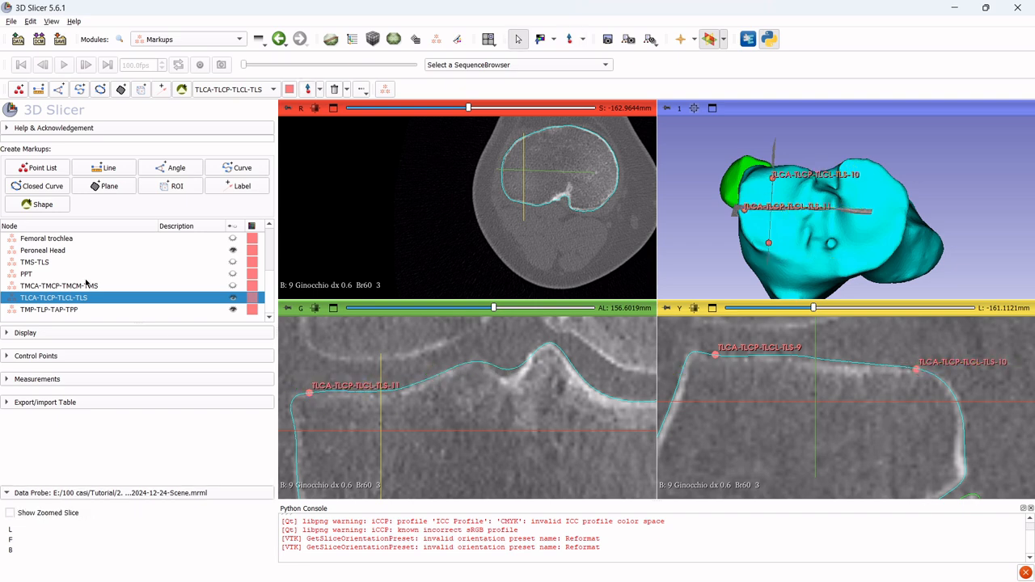
Show the control points of TLCA-TLCP-TLCL-TLS and hide the coronal and sagittal slices from the 3D view to inspect the points
{"action": "left_click", "coordinate": [35, 356]}
{"action": "mouse_move", "coordinate": [288, 308]}
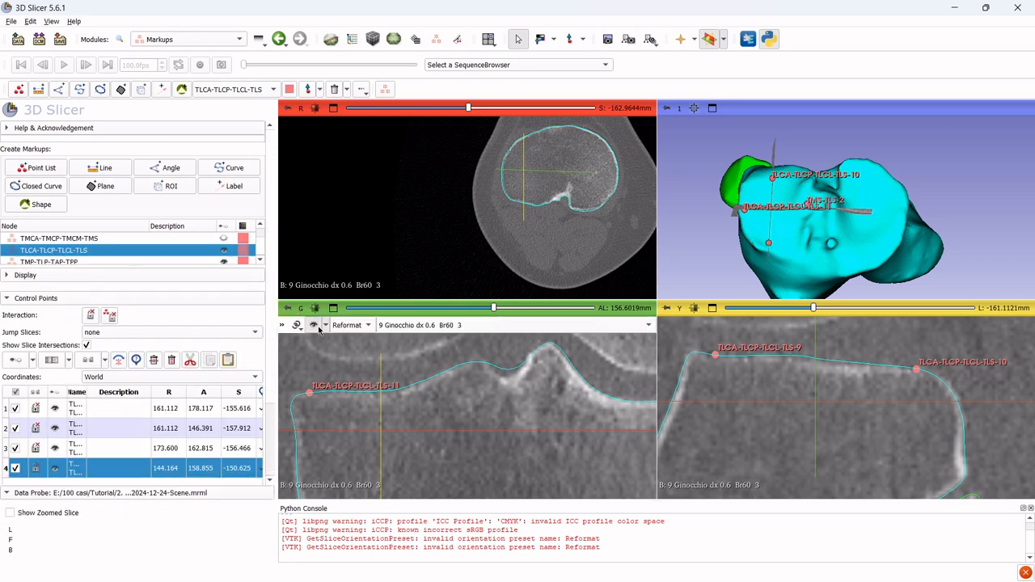
{"action": "mouse_move", "coordinate": [668, 308]}
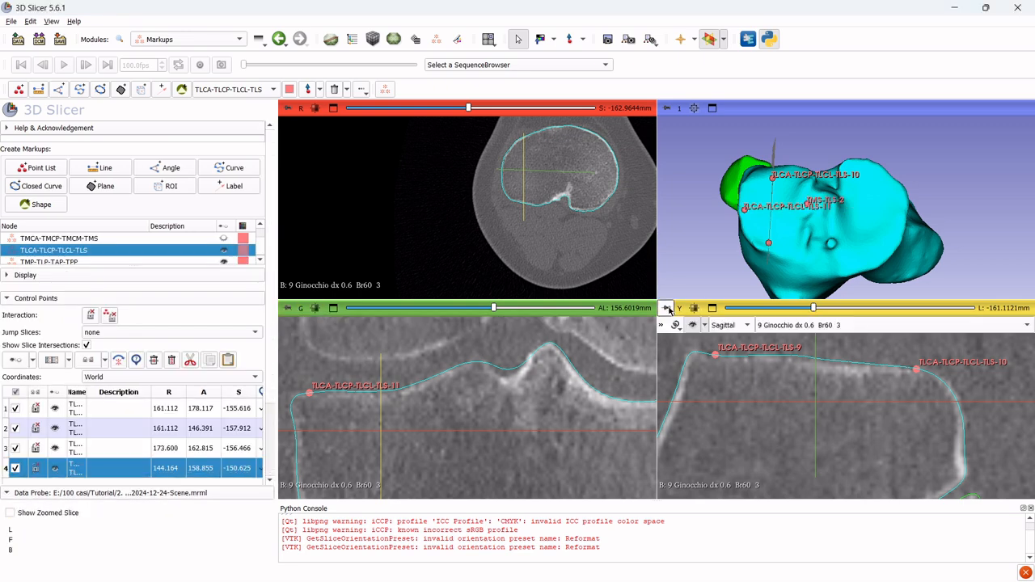
{"action": "left_click", "coordinate": [694, 326]}
{"action": "left_click_drag", "start_coordinate": [815, 155], "coordinate": [639, 171]}
{"action": "scroll", "coordinate": [765, 234], "scroll_direction": "up", "scroll_amount": 4}
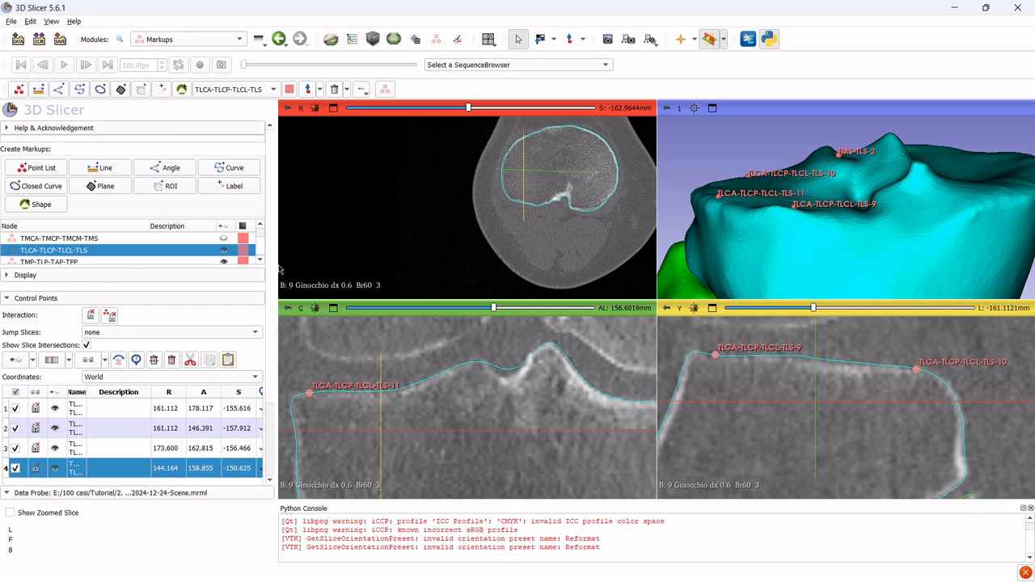
Hide the TLCA-TLCP-TLCL-TLS points and show the TMCA-TMCP-TMCM-TMS points on the tibia model again
{"action": "left_click", "coordinate": [223, 250]}
{"action": "left_click", "coordinate": [224, 238]}
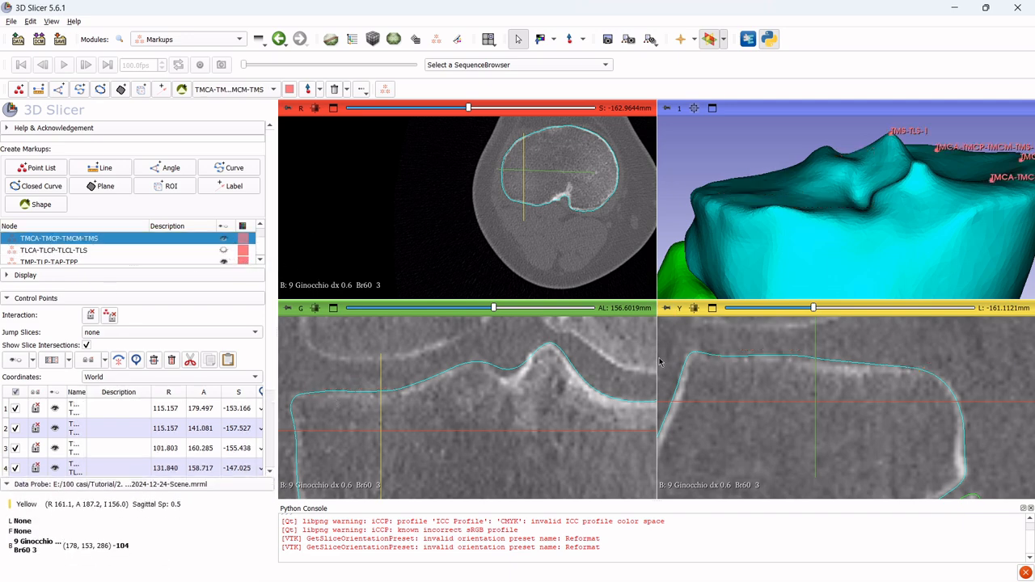
{"action": "left_click_drag", "start_coordinate": [816, 191], "coordinate": [913, 197]}
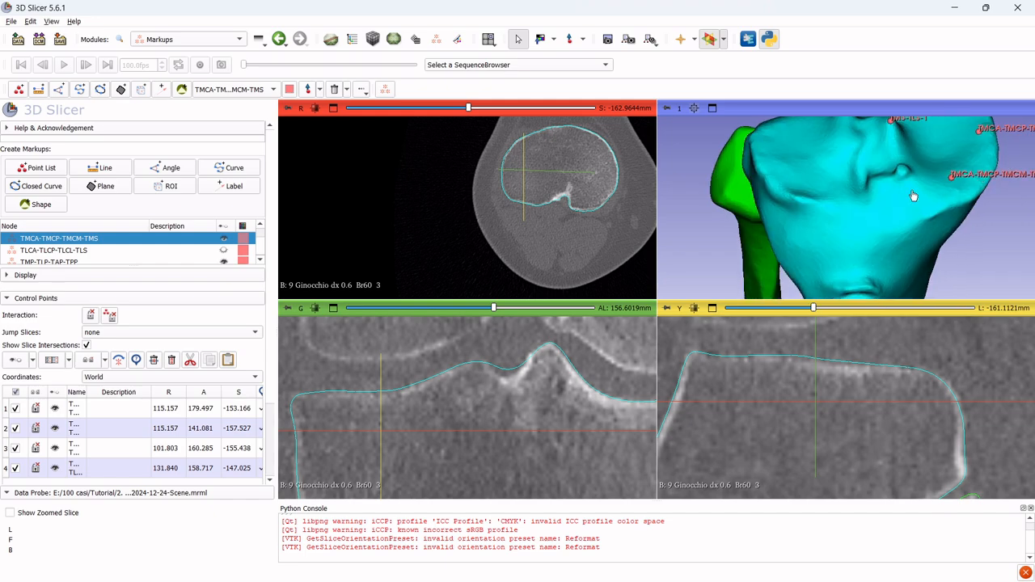
Move the sagittal slice back to the medial tibial plateau, about L -116.1 mm, with the whole plateau in the coronal view
{"action": "scroll", "coordinate": [748, 419], "scroll_direction": "up", "scroll_amount": 10}
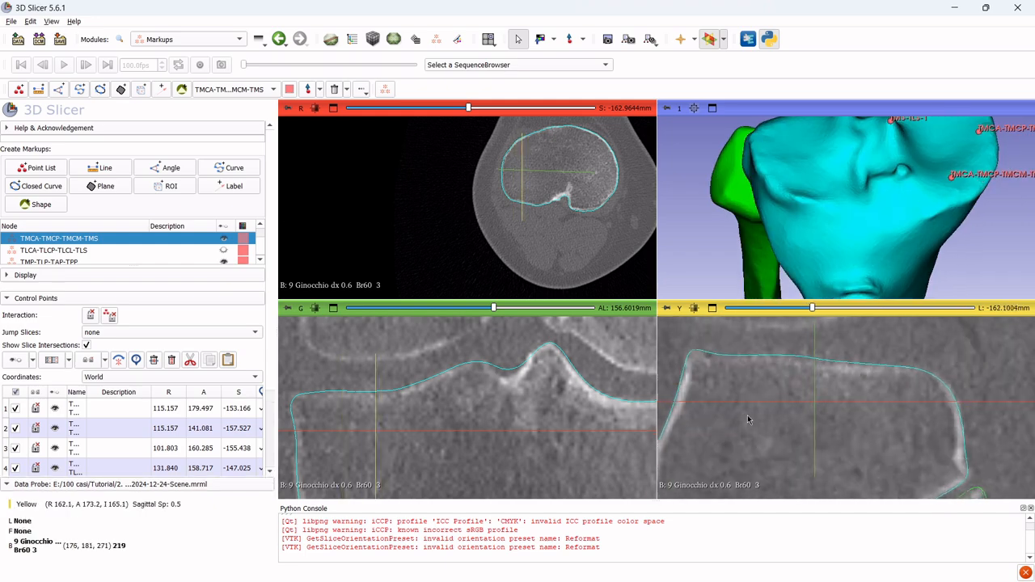
{"action": "scroll", "coordinate": [748, 419], "scroll_direction": "up", "scroll_amount": 1}
{"action": "scroll", "coordinate": [518, 437], "scroll_direction": "down", "scroll_amount": 1}
{"action": "right_click_drag", "start_coordinate": [514, 469], "coordinate": [511, 383]}
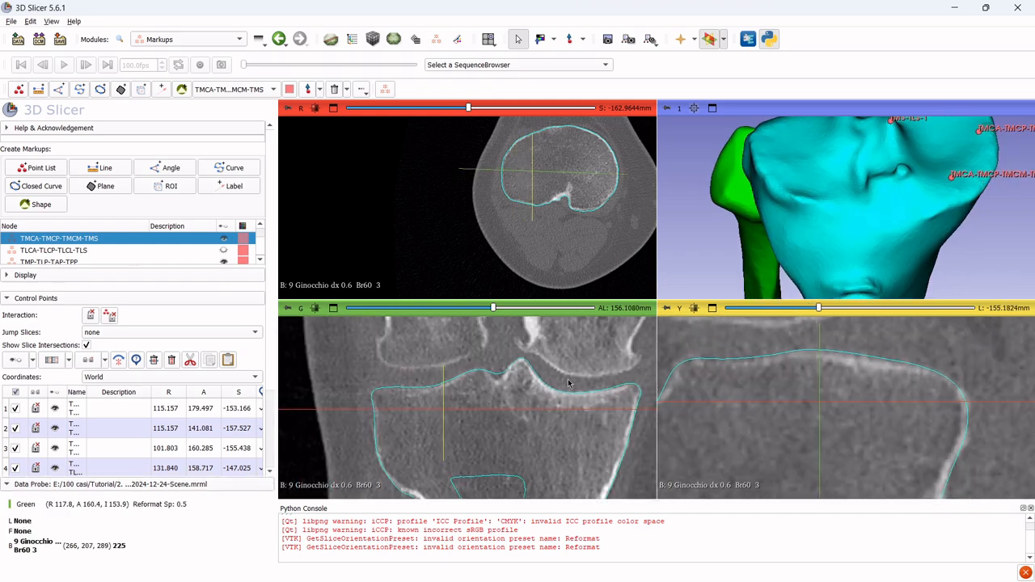
{"action": "middle_click_drag", "start_coordinate": [570, 384], "coordinate": [487, 372]}
{"action": "scroll", "coordinate": [914, 359], "scroll_direction": "up", "scroll_amount": 20}
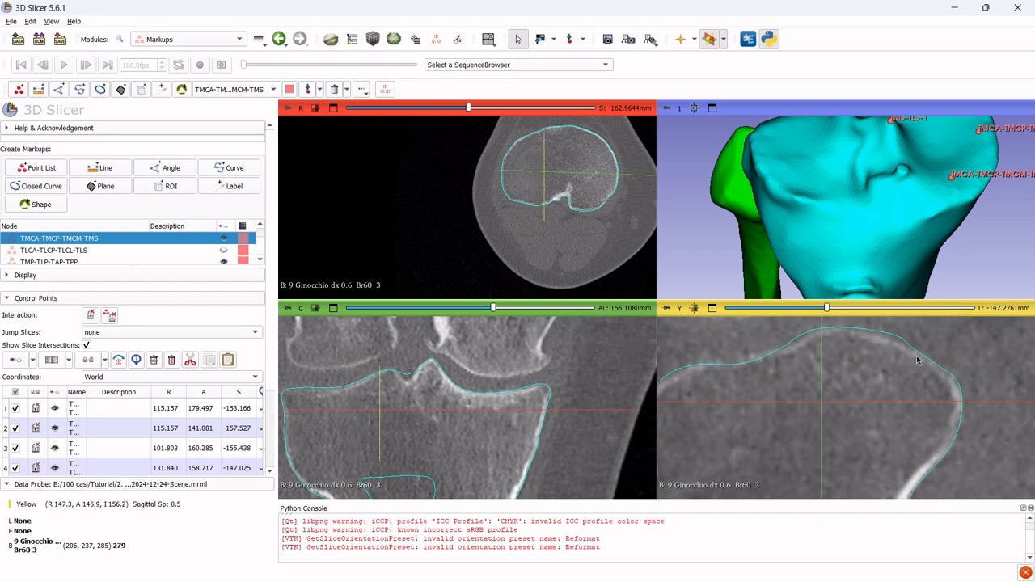
{"action": "scroll", "coordinate": [916, 360], "scroll_direction": "up", "scroll_amount": 20}
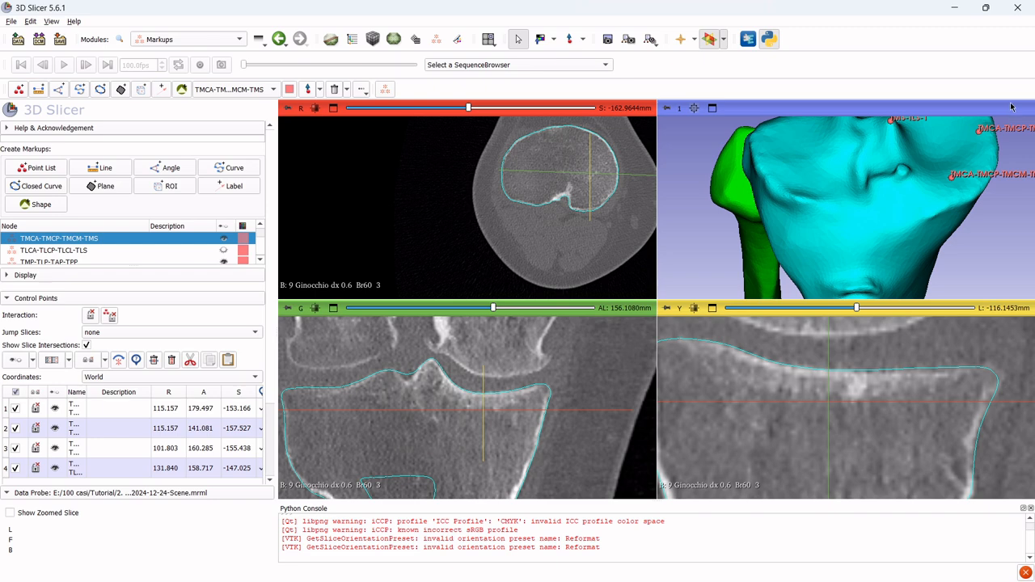
Check the TMCA-TMCP-TMCM-TMS points in the sagittal slice and on the tibia model, and hide the list
{"action": "scroll", "coordinate": [922, 356], "scroll_direction": "up", "scroll_amount": 4}
{"action": "scroll", "coordinate": [933, 296], "scroll_direction": "down", "scroll_amount": 2}
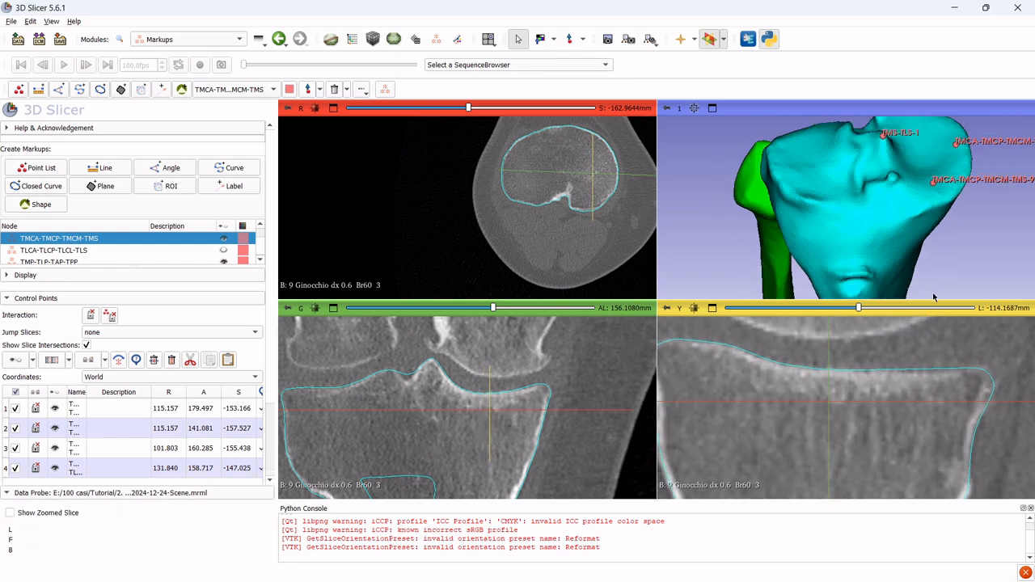
{"action": "scroll", "coordinate": [908, 385], "scroll_direction": "down", "scroll_amount": 2}
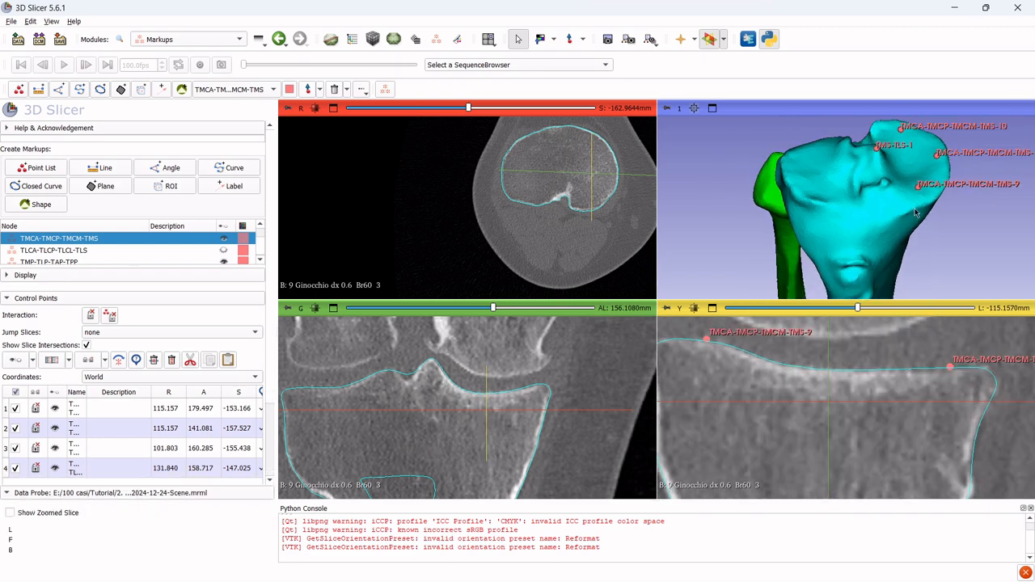
{"action": "left_click_drag", "start_coordinate": [977, 243], "coordinate": [973, 183]}
{"action": "scroll", "coordinate": [986, 217], "scroll_direction": "up", "scroll_amount": 10}
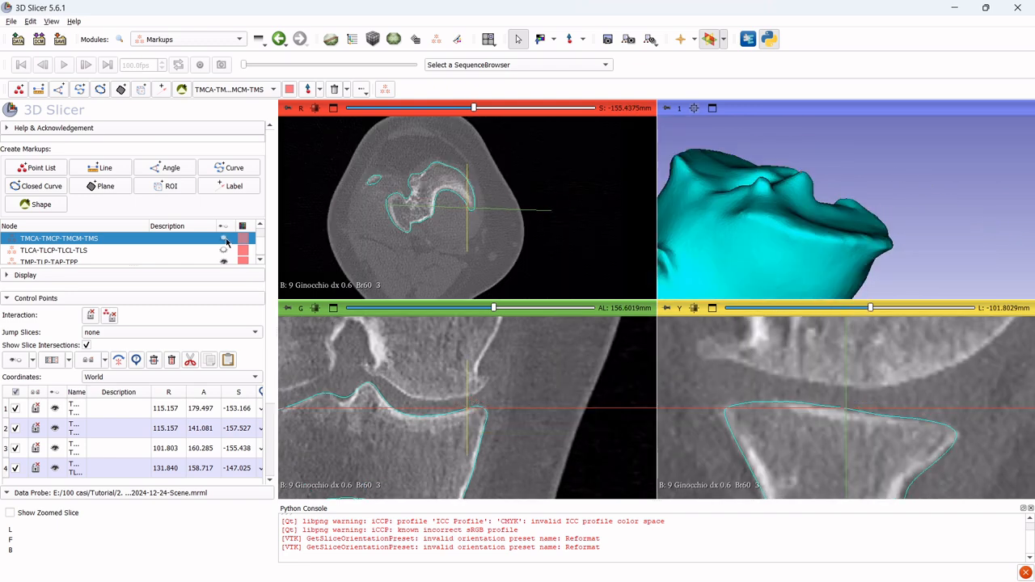
Make TMP-TLP-TAP-TPP the active point list and display the 13: Caviglia dx 0.6 Br60 3 volume in the slices
{"action": "left_click", "coordinate": [143, 262]}
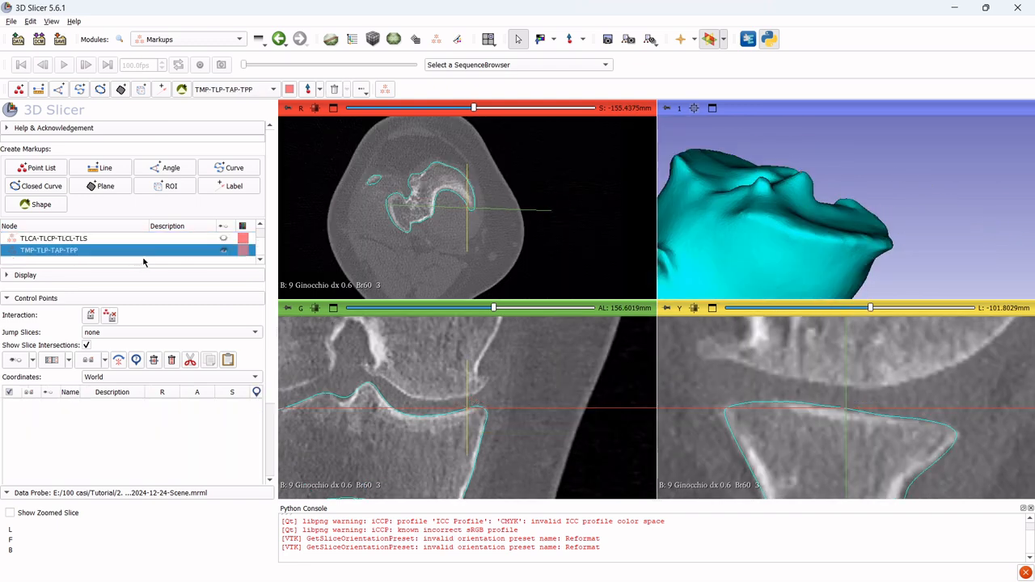
{"action": "scroll", "coordinate": [884, 172], "scroll_direction": "down", "scroll_amount": 7}
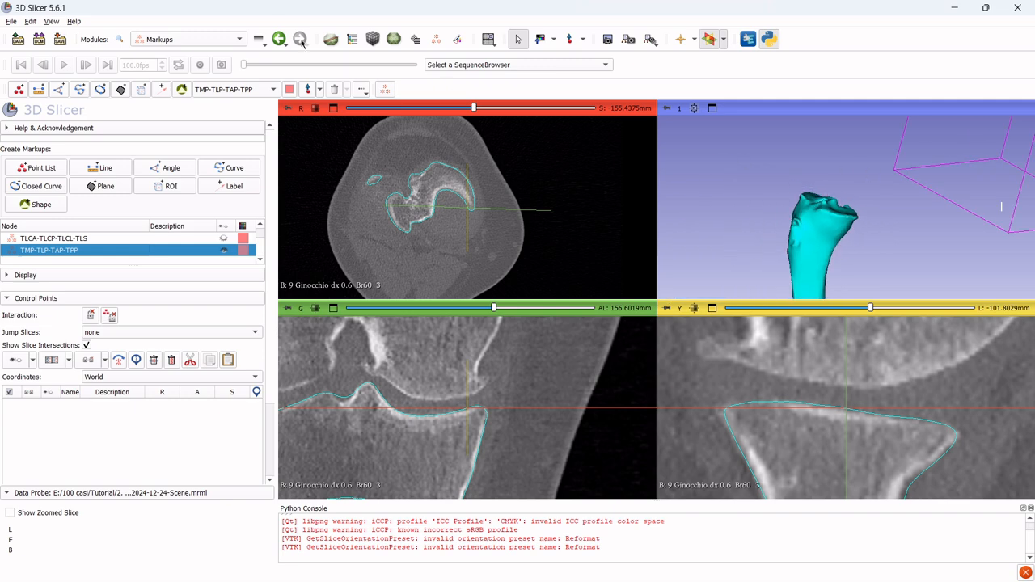
{"action": "left_click", "coordinate": [350, 40]}
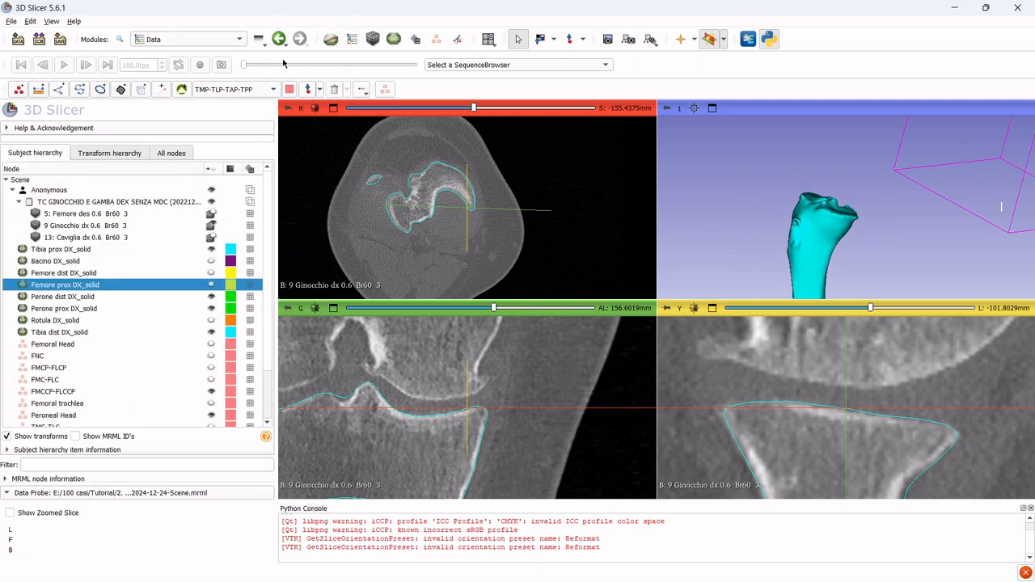
{"action": "left_click", "coordinate": [212, 238]}
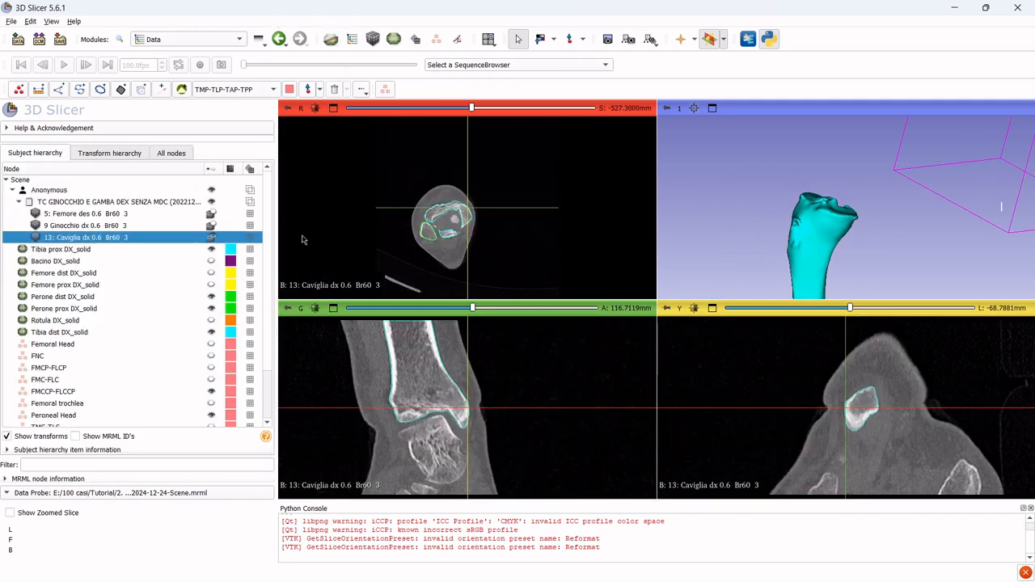
Hide Tibia prox DX_solid and Perone prox DX_solid, and bring the distal tibia and fibula models into the middle of the 3D view
{"action": "scroll", "coordinate": [800, 222], "scroll_direction": "down", "scroll_amount": 10}
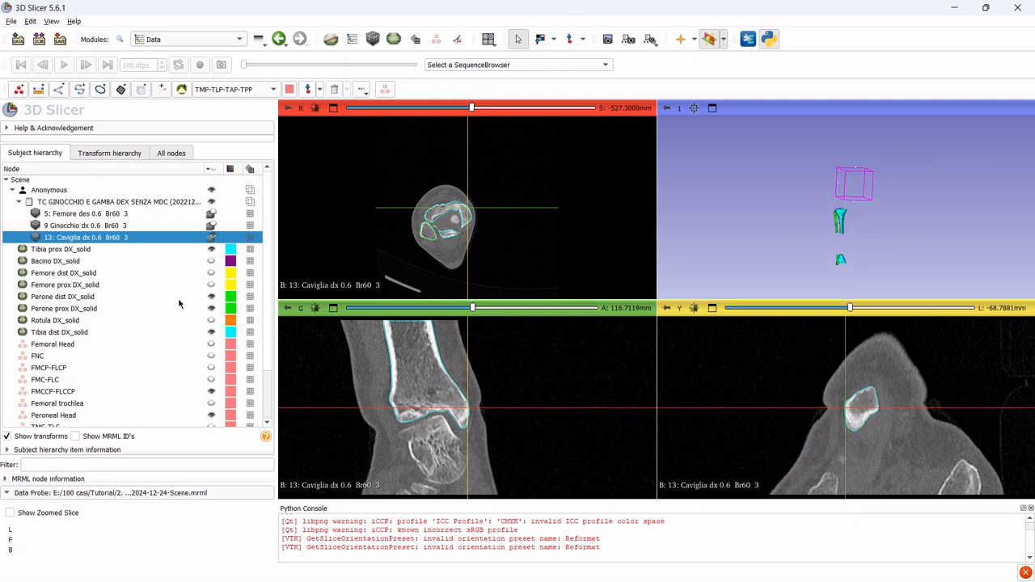
{"action": "left_click", "coordinate": [211, 251]}
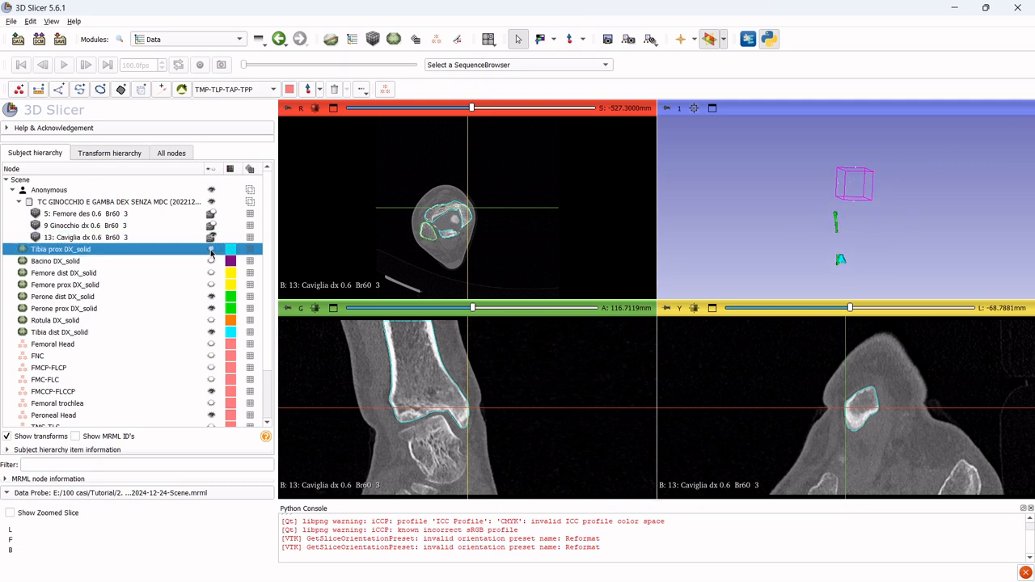
{"action": "left_click", "coordinate": [211, 311]}
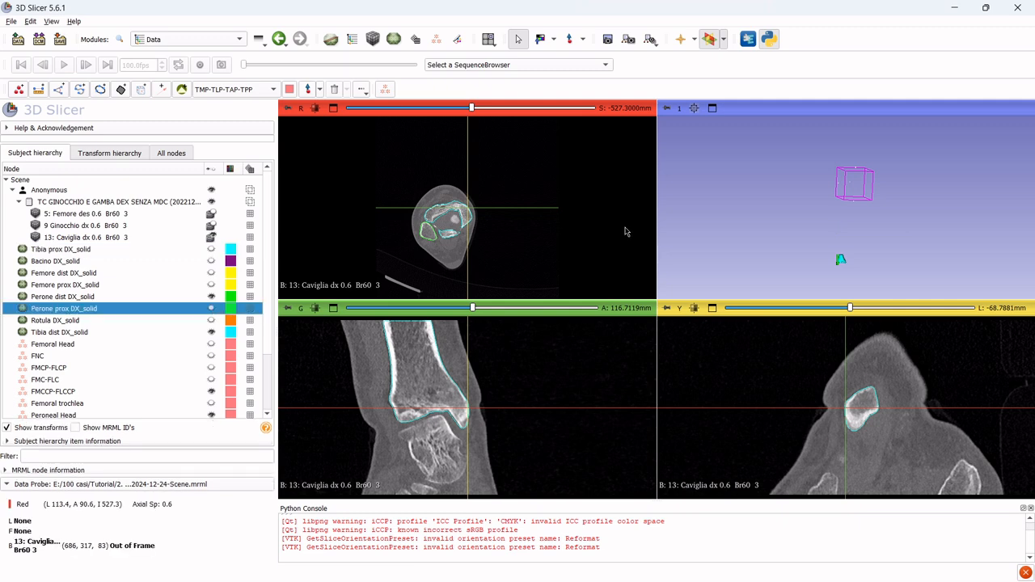
{"action": "middle_click_drag", "start_coordinate": [843, 207], "coordinate": [813, 146]}
{"action": "scroll", "coordinate": [814, 202], "scroll_direction": "up", "scroll_amount": 4}
{"action": "scroll", "coordinate": [813, 199], "scroll_direction": "up", "scroll_amount": 2}
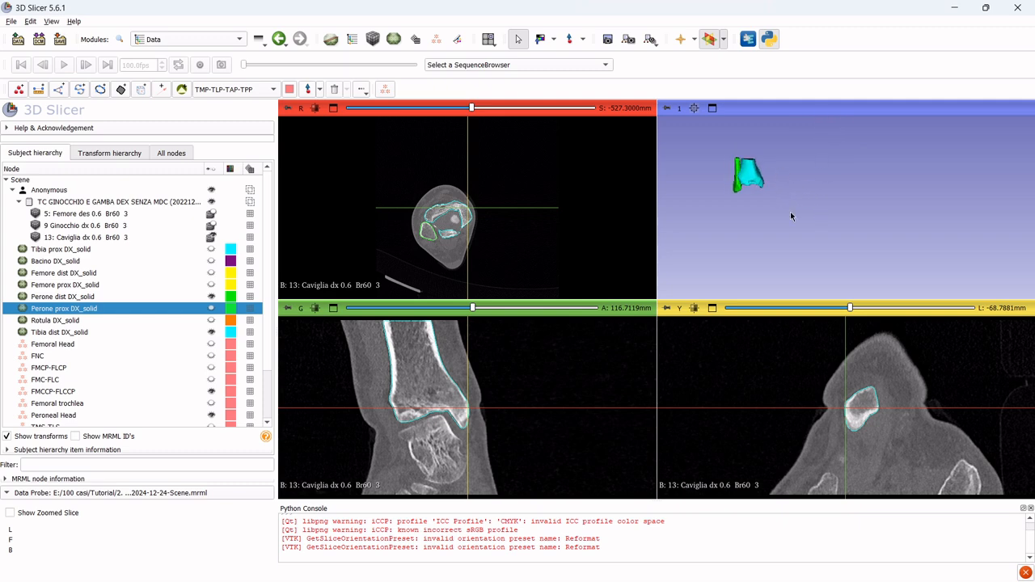
{"action": "middle_click_drag", "start_coordinate": [786, 207], "coordinate": [820, 230]}
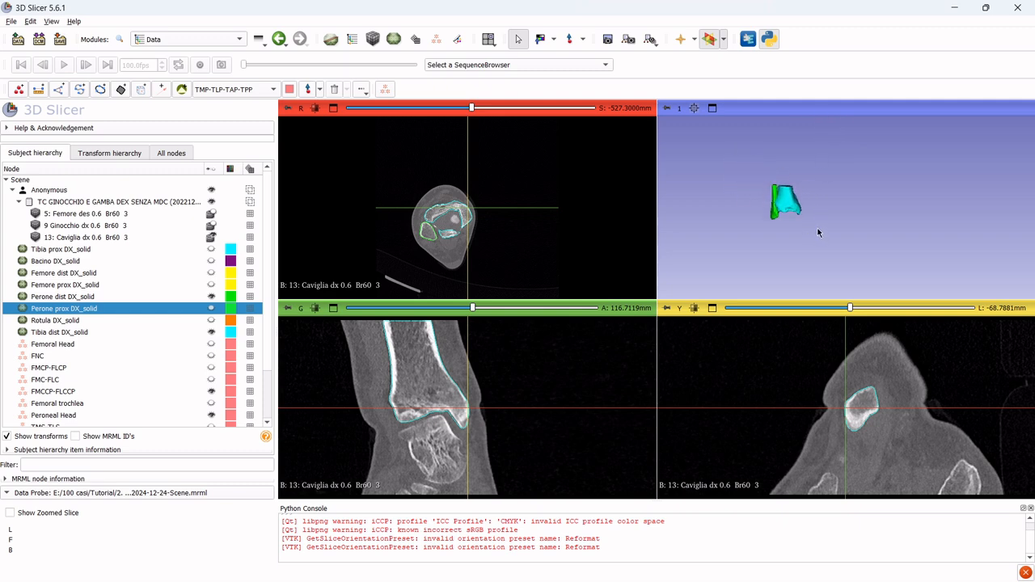
Return to the markup lists, centre the slices on the ankle joint, and set the axial slice to S -530.3 mm
{"action": "left_click", "coordinate": [435, 39]}
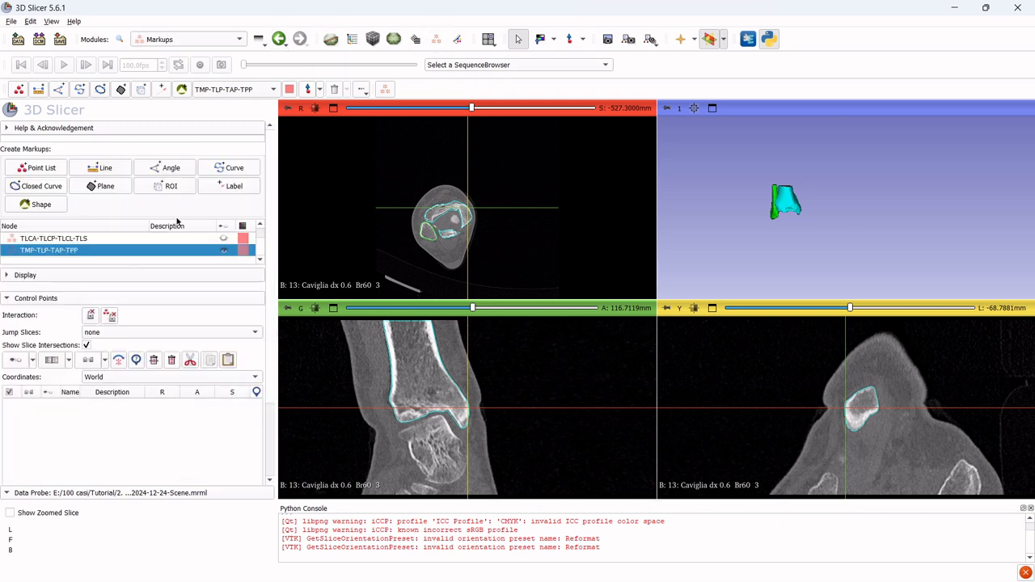
{"action": "left_click", "coordinate": [6, 298]}
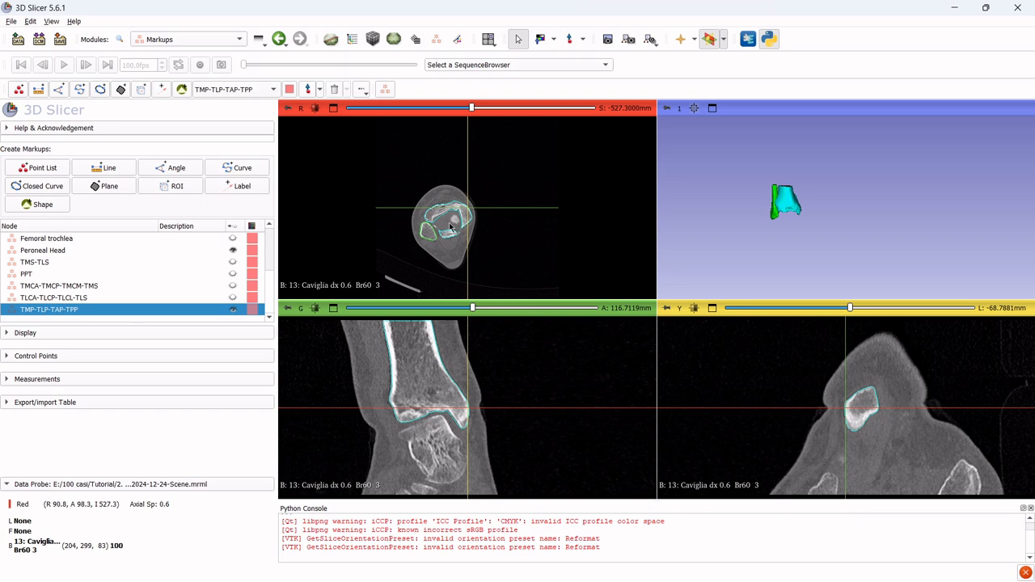
{"action": "scroll", "coordinate": [451, 226], "scroll_direction": "up", "scroll_amount": 4, "text": "ctrl"}
{"action": "key", "text": "shift"}
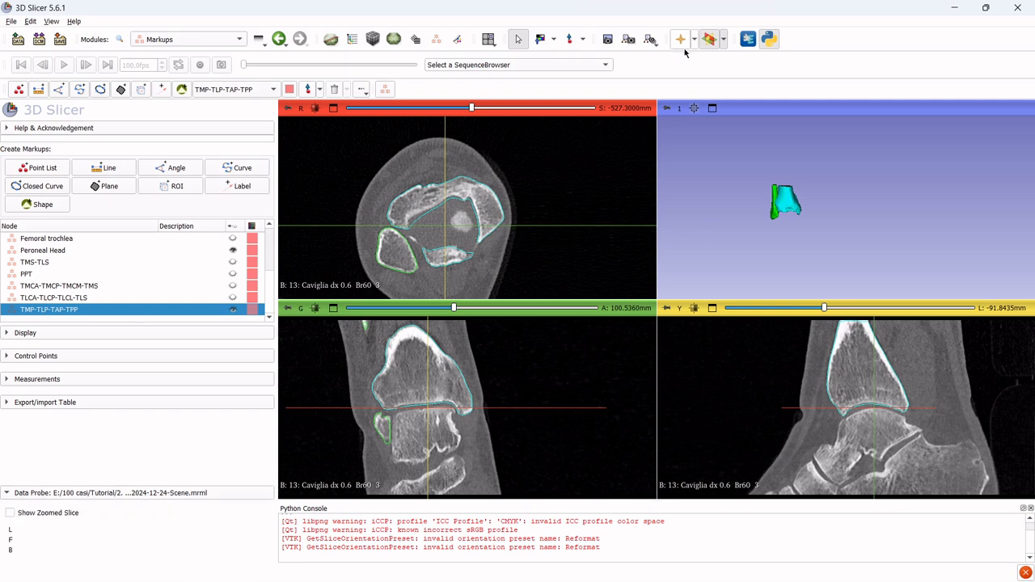
{"action": "scroll", "coordinate": [481, 244], "scroll_direction": "down", "scroll_amount": 3}
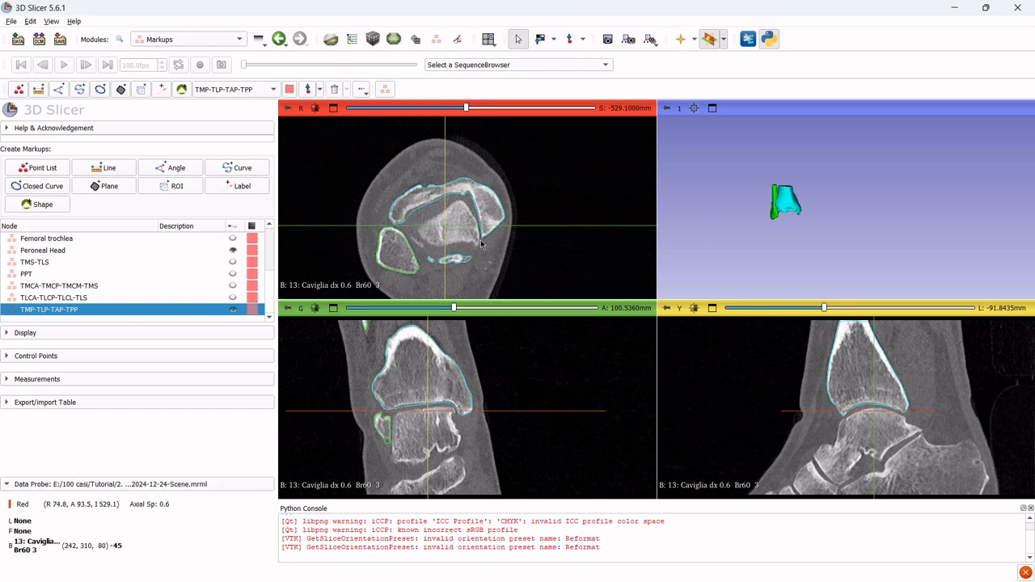
{"action": "scroll", "coordinate": [478, 243], "scroll_direction": "down", "scroll_amount": 1}
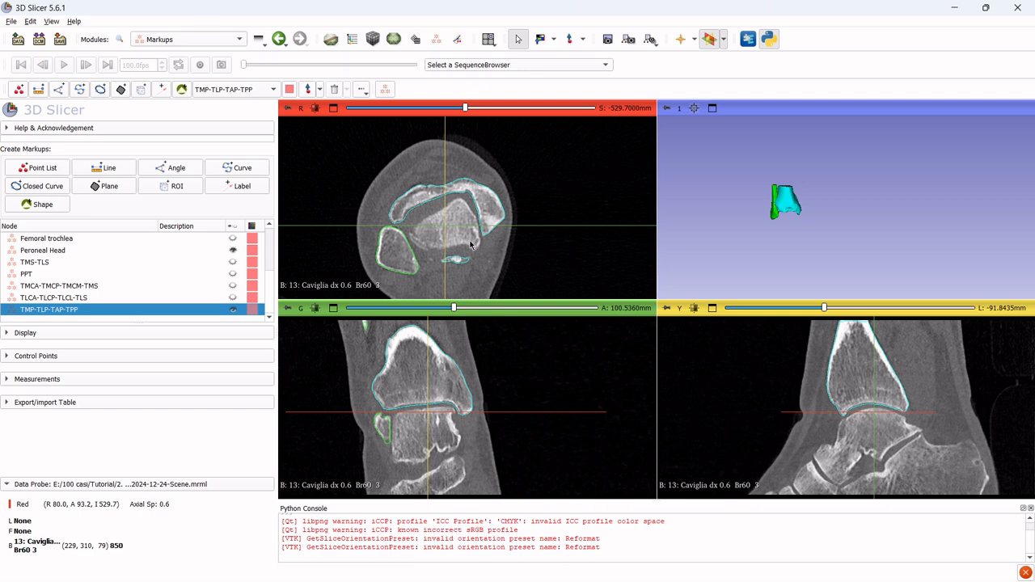
{"action": "scroll", "coordinate": [470, 244], "scroll_direction": "down", "scroll_amount": 1}
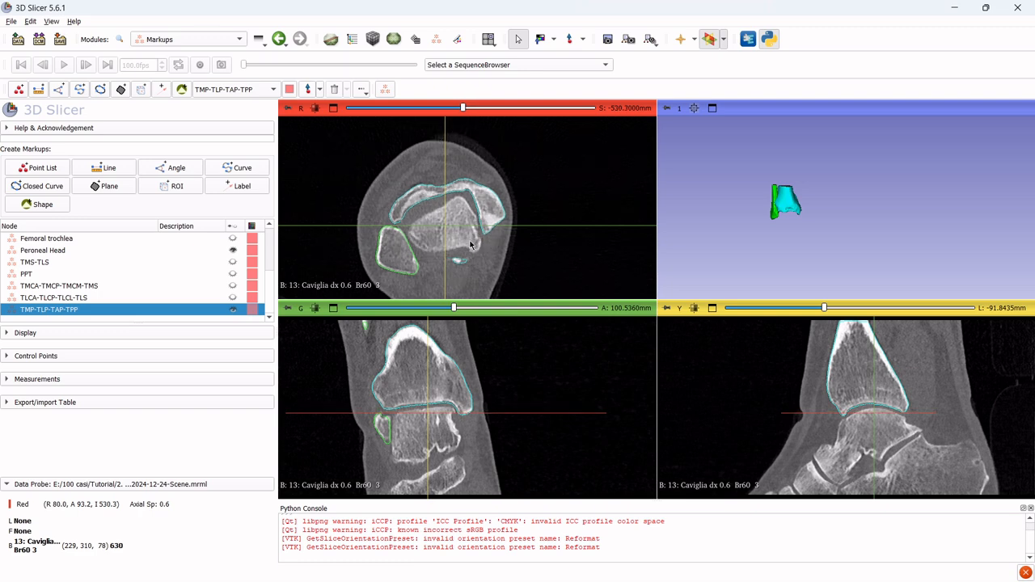
Rotate and shift the coronal and sagittal slices interactively to about AR 128.3 mm and LA -41.2 mm, aligned with the ankle joint
{"action": "left_click", "coordinate": [723, 39]}
{"action": "left_click", "coordinate": [714, 53]}
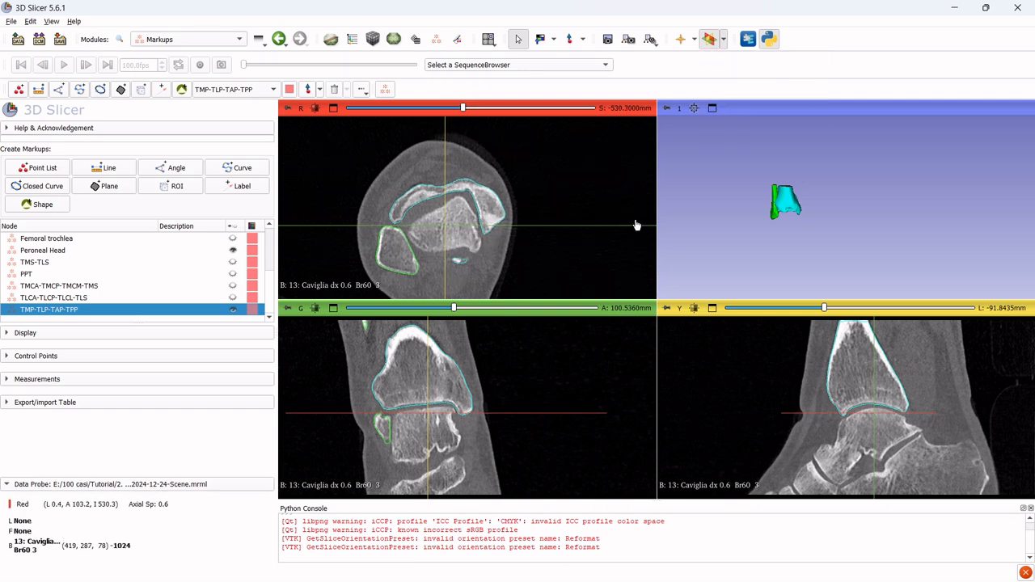
{"action": "left_click_drag", "start_coordinate": [639, 229], "coordinate": [590, 162]}
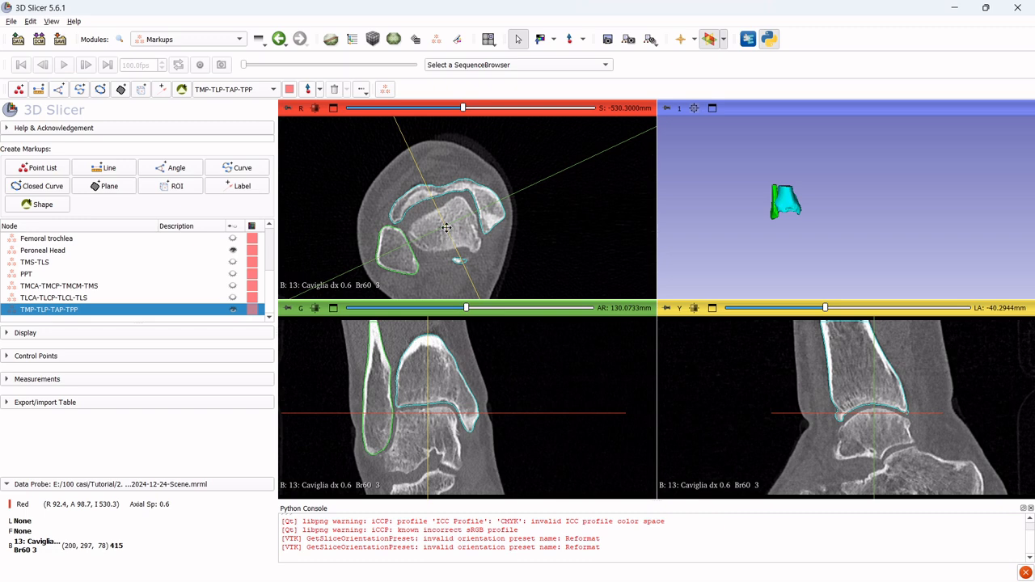
{"action": "left_click_drag", "start_coordinate": [444, 233], "coordinate": [455, 251]}
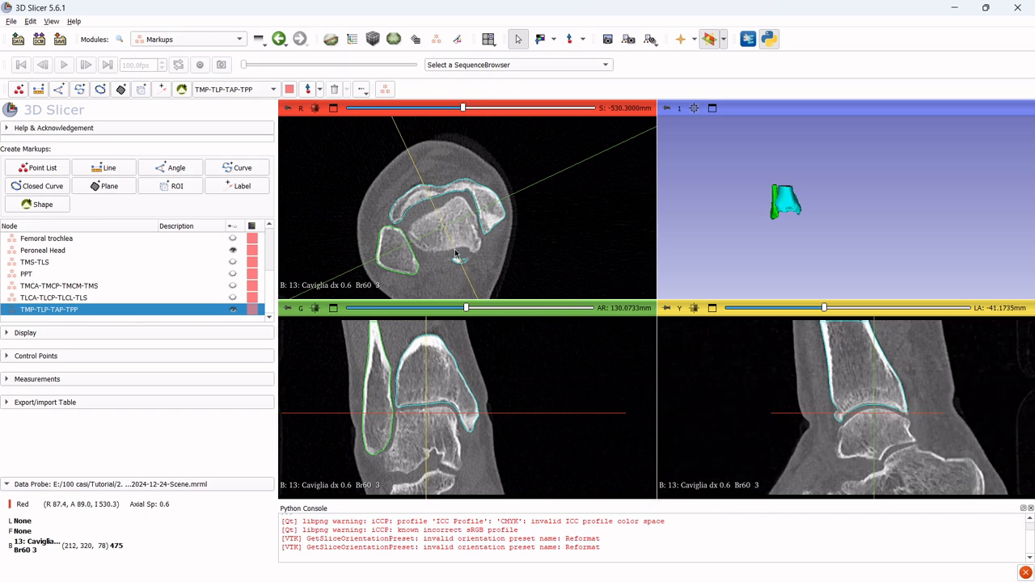
{"action": "left_click_drag", "start_coordinate": [495, 207], "coordinate": [496, 210]}
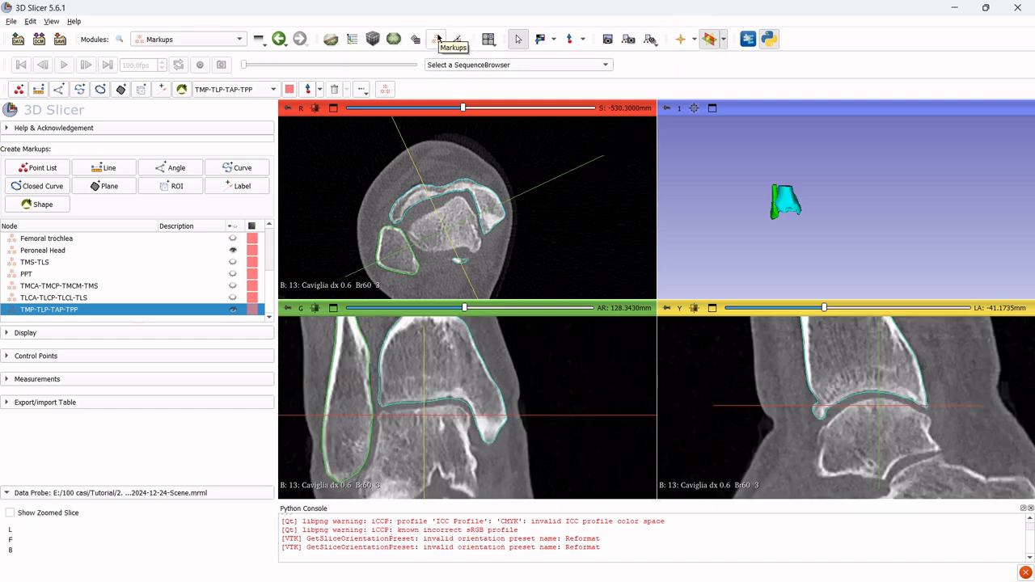
Place the four TMP-TLP-TAP-TPP points at the tibial plafond's medial and lateral ends in the coronal slice and its anterior and posterior lips in the sagittal slice
{"action": "left_click", "coordinate": [307, 89]}
{"action": "left_click", "coordinate": [459, 405]}
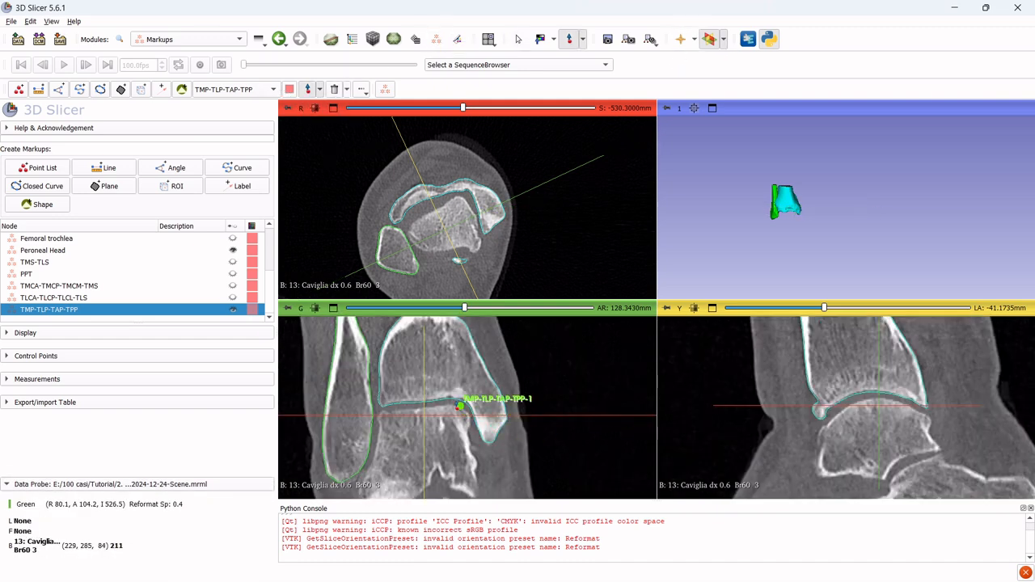
{"action": "left_click", "coordinate": [460, 397]}
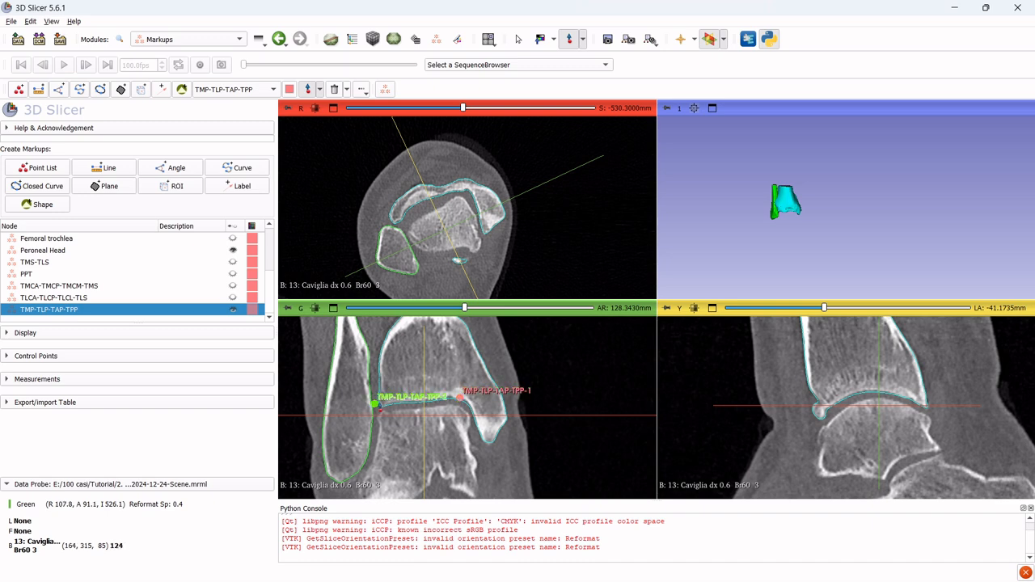
{"action": "left_click", "coordinate": [382, 405]}
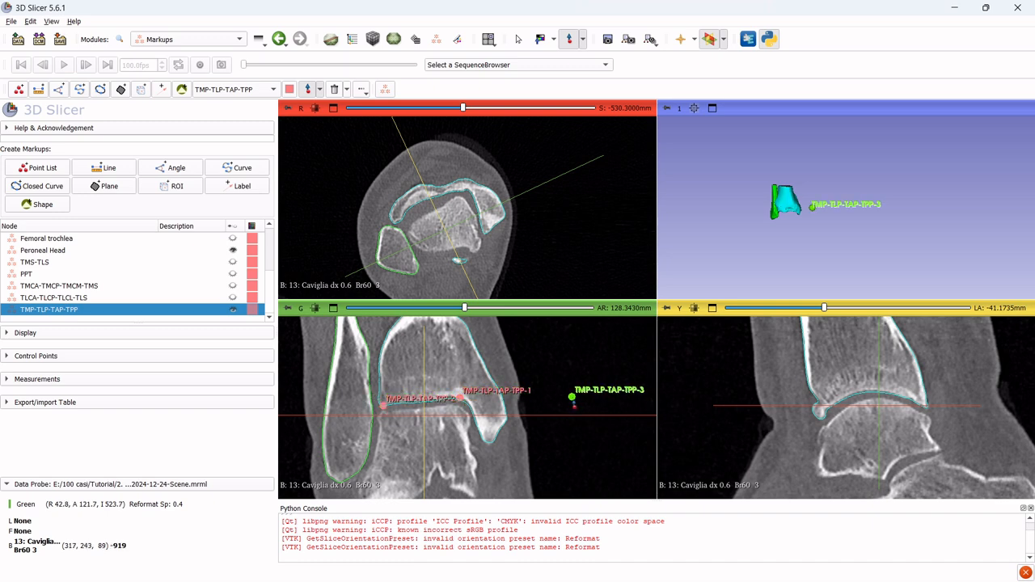
{"action": "left_click", "coordinate": [819, 415]}
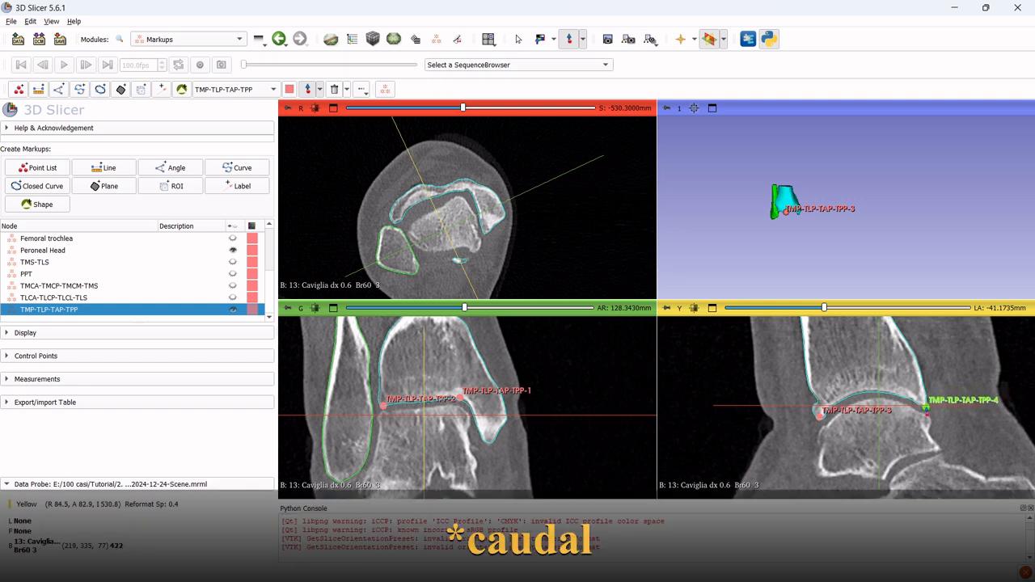
{"action": "left_click", "coordinate": [926, 407]}
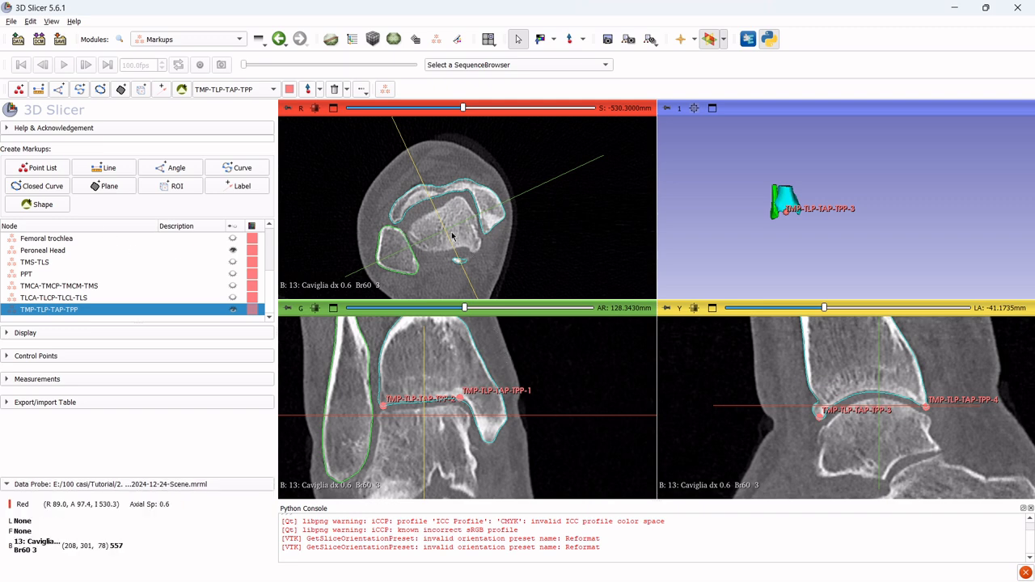
Examine the TMP-TLP-TAP-TPP points and the distal tibial contour through the axial slices between S -530.3 and -523.1 mm
{"action": "scroll", "coordinate": [487, 247], "scroll_direction": "up", "scroll_amount": 4}
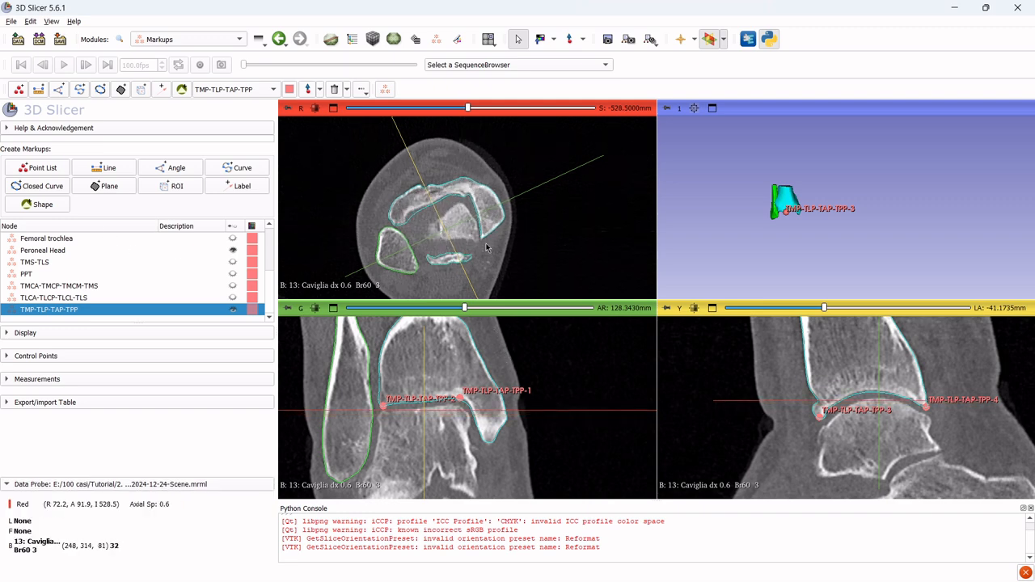
{"action": "scroll", "coordinate": [486, 247], "scroll_direction": "up", "scroll_amount": 1}
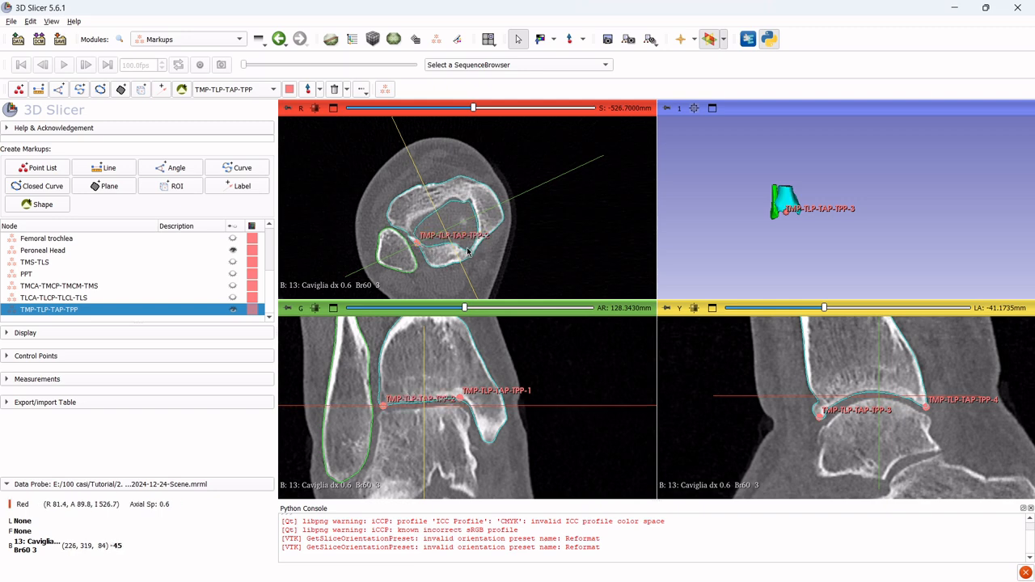
{"action": "scroll", "coordinate": [477, 245], "scroll_direction": "up", "scroll_amount": 3}
{"action": "scroll", "coordinate": [477, 245], "scroll_direction": "up", "scroll_amount": 3}
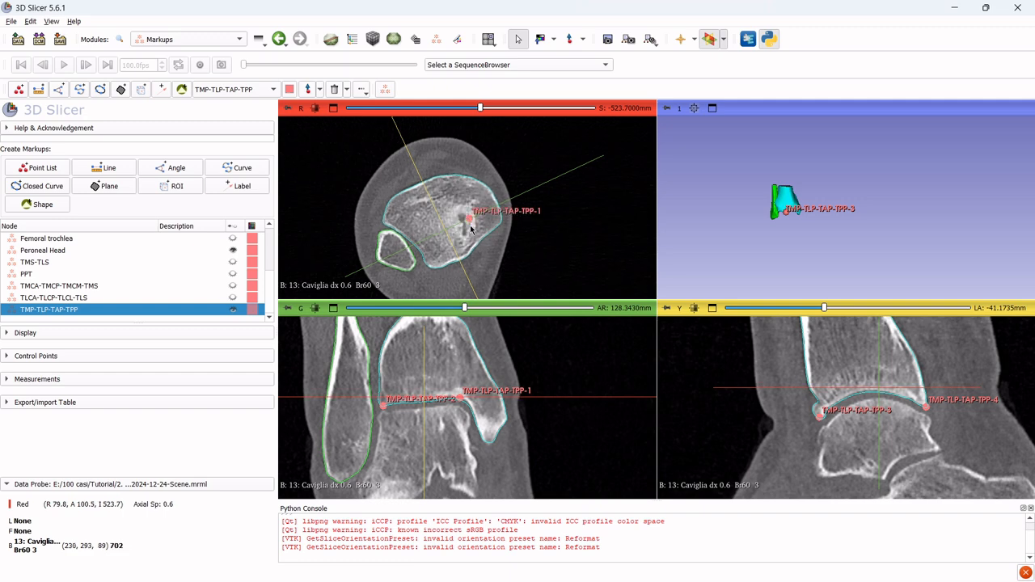
{"action": "scroll", "coordinate": [472, 224], "scroll_direction": "up", "scroll_amount": 2, "text": "ctrl"}
{"action": "scroll", "coordinate": [478, 237], "scroll_direction": "up", "scroll_amount": 1}
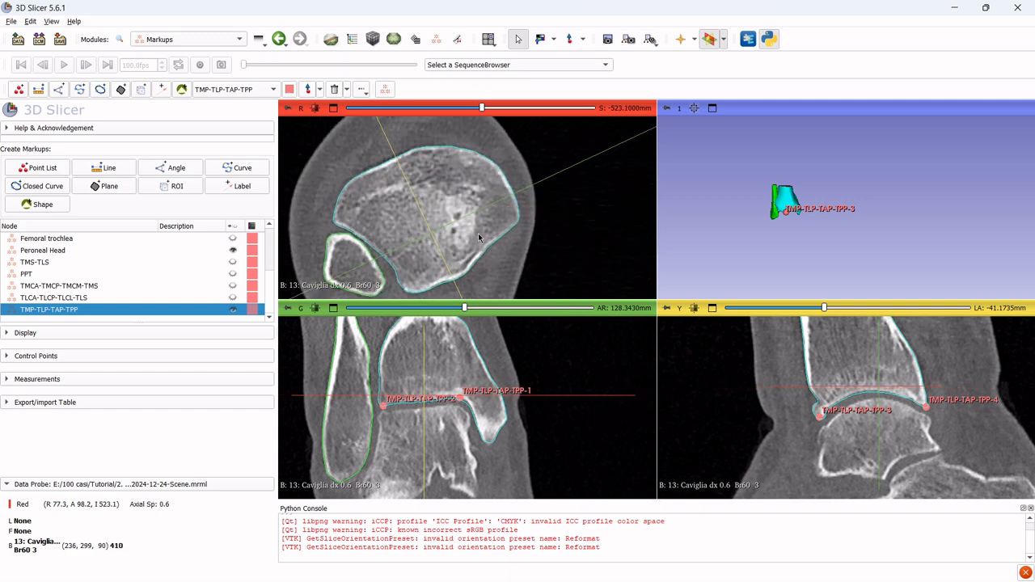
{"action": "scroll", "coordinate": [479, 238], "scroll_direction": "down", "scroll_amount": 2}
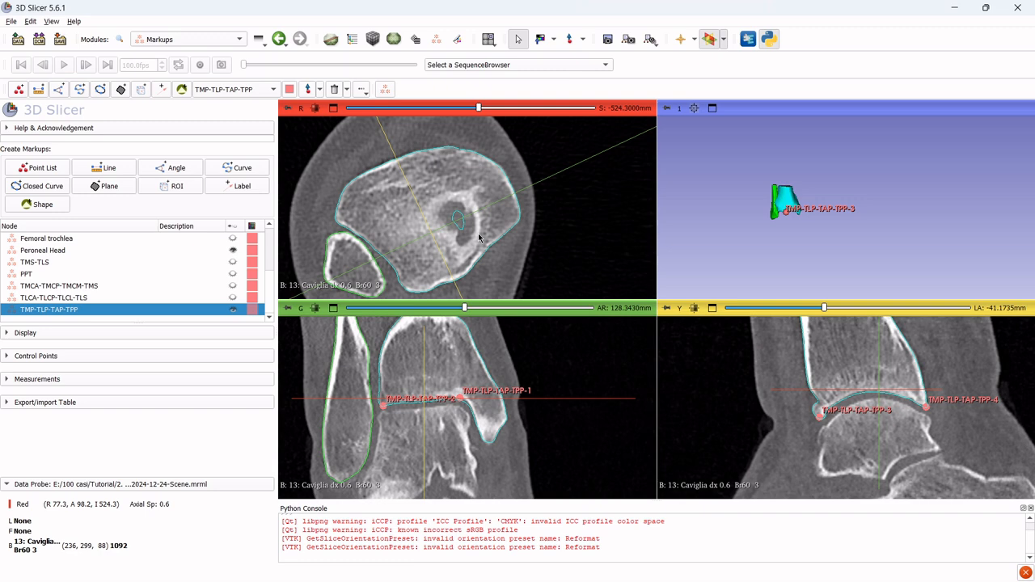
{"action": "scroll", "coordinate": [463, 402], "scroll_direction": "up", "scroll_amount": 2, "text": "ctrl"}
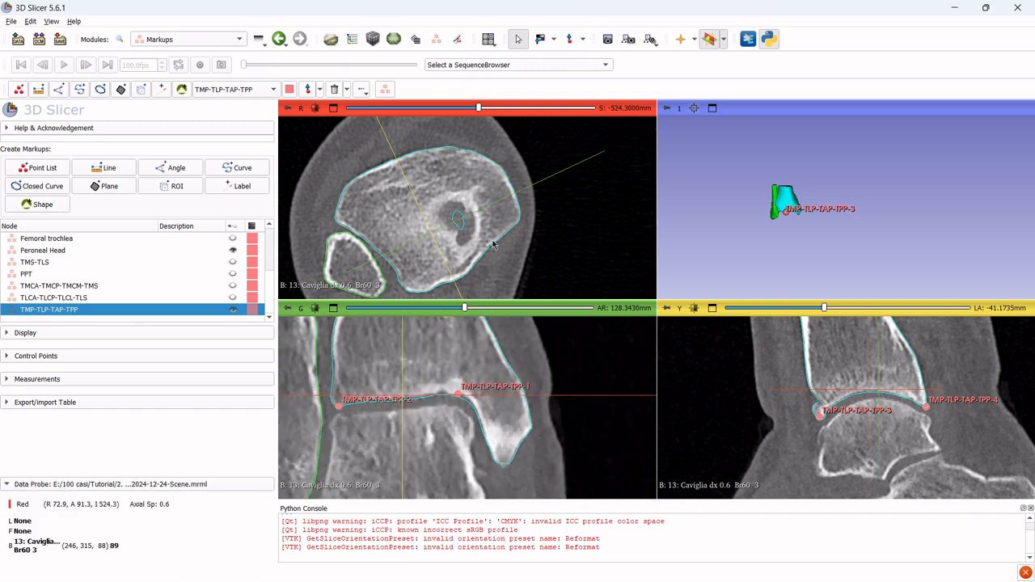
{"action": "scroll", "coordinate": [493, 244], "scroll_direction": "up", "scroll_amount": 1}
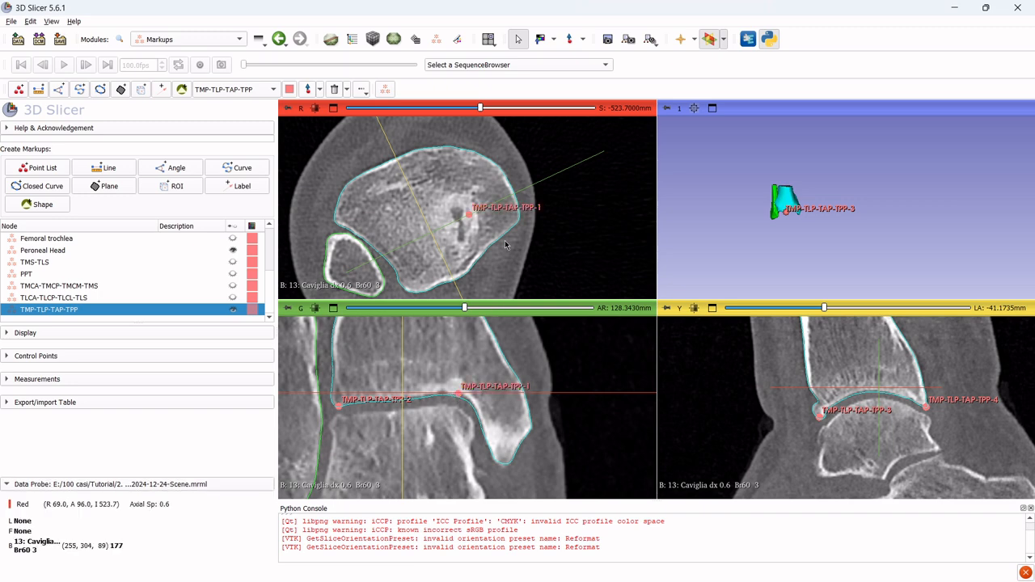
{"action": "scroll", "coordinate": [505, 244], "scroll_direction": "down", "scroll_amount": 1}
{"action": "scroll", "coordinate": [504, 240], "scroll_direction": "down", "scroll_amount": 2}
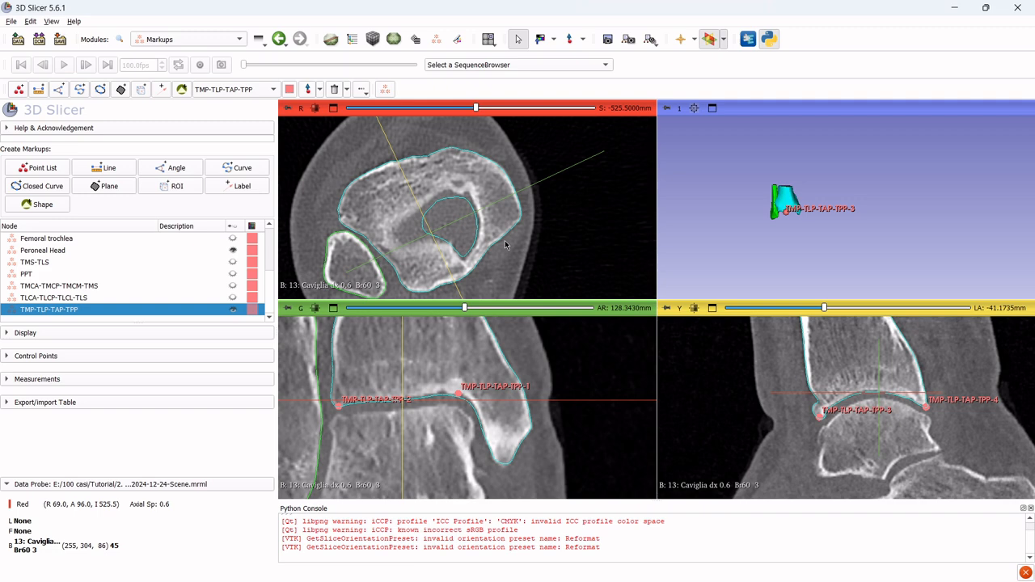
Examine the TMP-TLP-TAP-TPP points against the distal tibial contour through the axial slices from S -525.5 to -534.5 mm
{"action": "scroll", "coordinate": [387, 262], "scroll_direction": "down", "scroll_amount": 2}
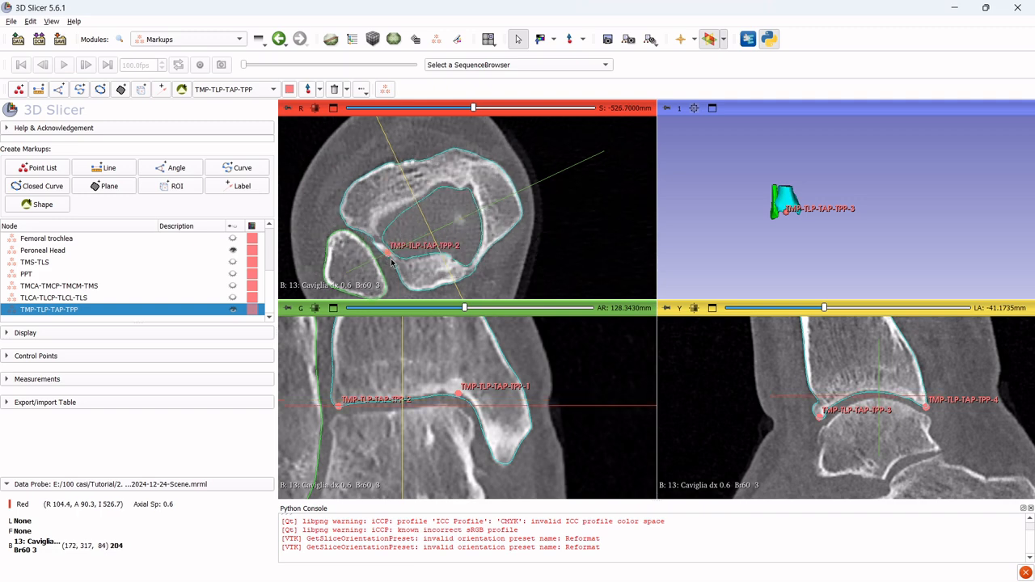
{"action": "scroll", "coordinate": [392, 262], "scroll_direction": "down", "scroll_amount": 1}
{"action": "scroll", "coordinate": [392, 262], "scroll_direction": "up", "scroll_amount": 1}
{"action": "middle_click_drag", "start_coordinate": [359, 383], "coordinate": [391, 360]}
{"action": "middle_click_drag", "start_coordinate": [473, 264], "coordinate": [491, 280]}
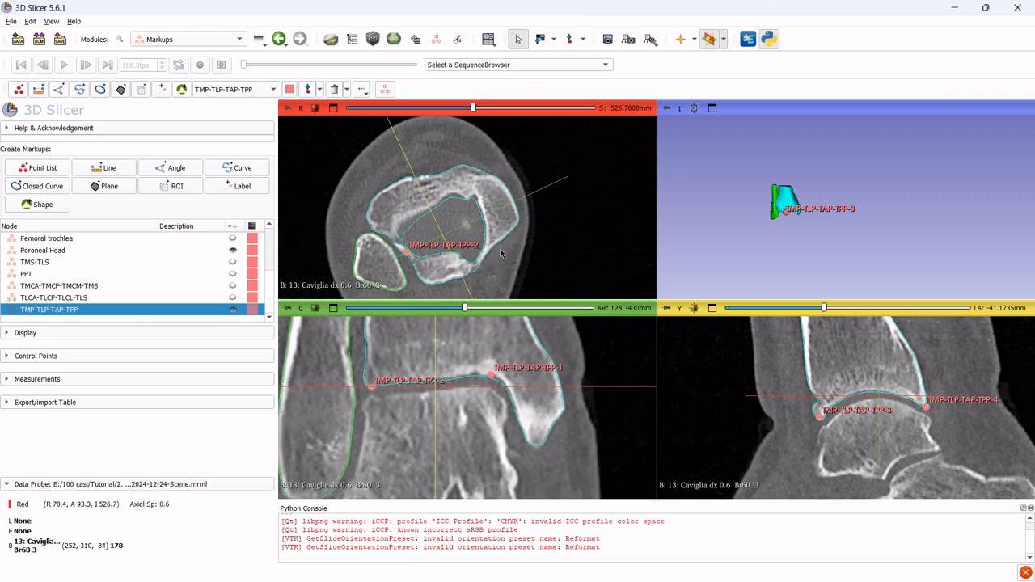
{"action": "scroll", "coordinate": [522, 243], "scroll_direction": "down", "scroll_amount": 6}
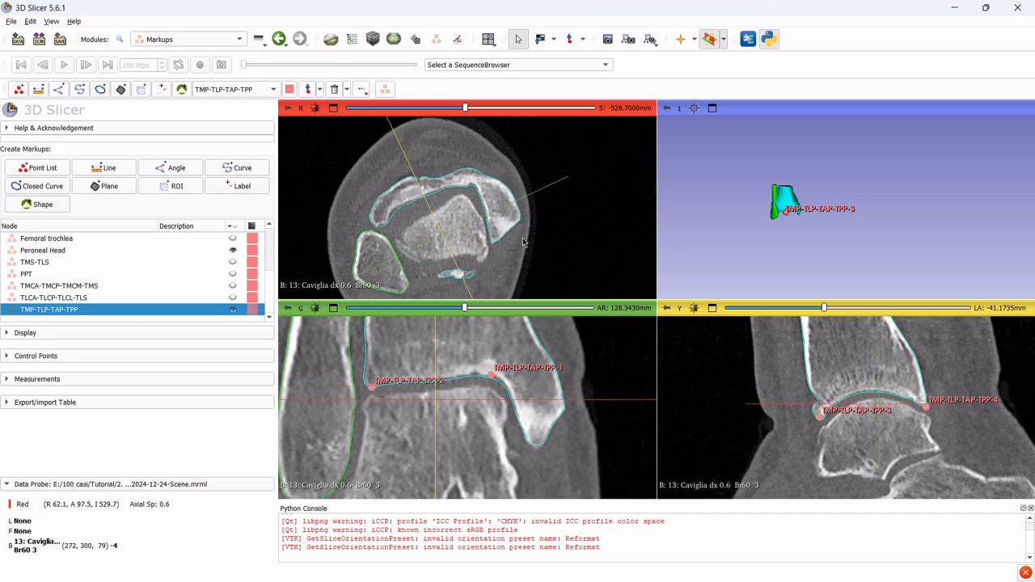
{"action": "scroll", "coordinate": [523, 243], "scroll_direction": "down", "scroll_amount": 1}
{"action": "scroll", "coordinate": [473, 290], "scroll_direction": "up", "scroll_amount": 2, "text": "ctrl"}
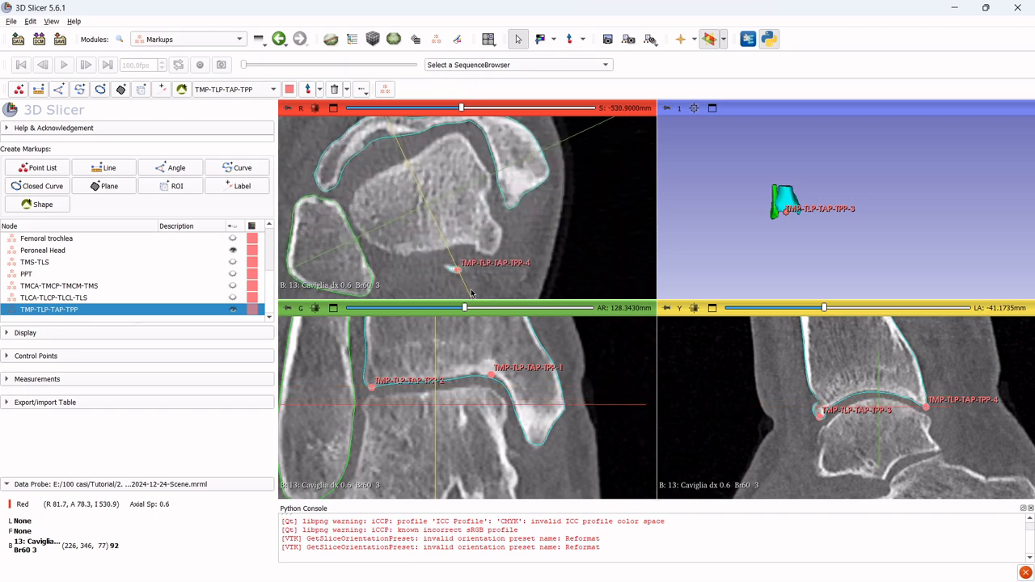
{"action": "scroll", "coordinate": [422, 195], "scroll_direction": "down", "scroll_amount": 1}
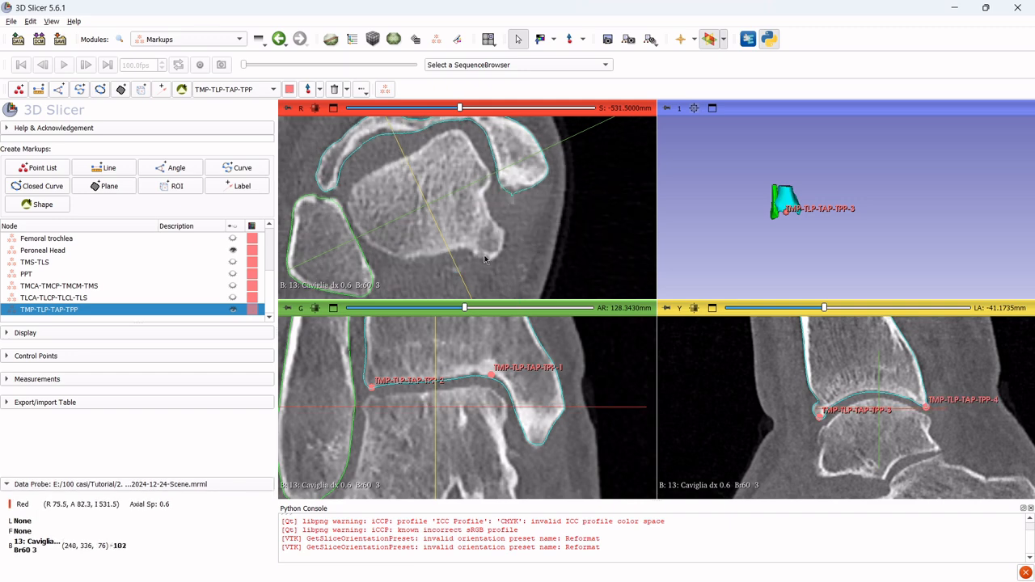
{"action": "scroll", "coordinate": [422, 195], "scroll_direction": "down", "scroll_amount": 5}
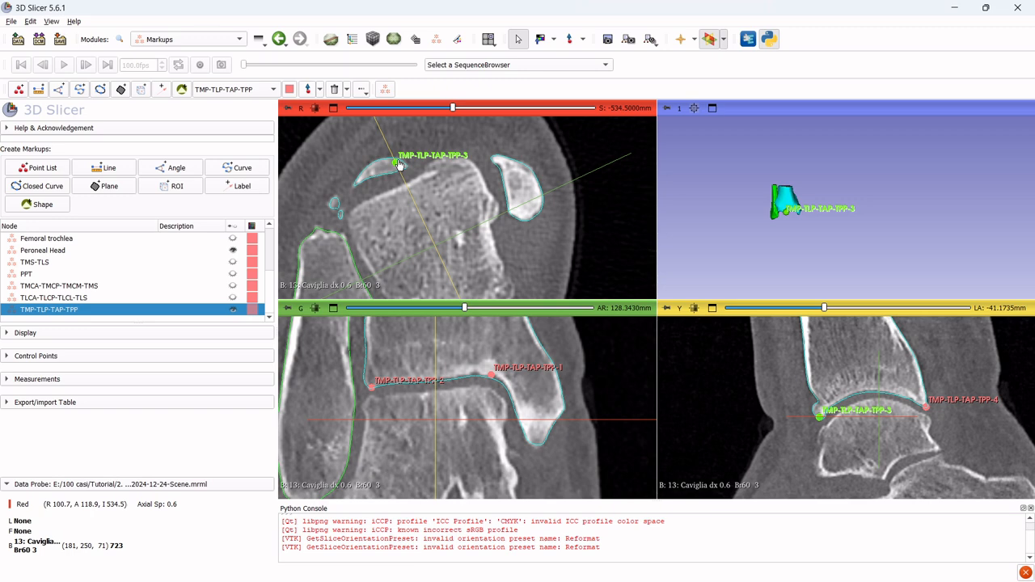
Hide the TMP-TLP-TAP-TPP points and show the proximal tibia, pelvis, distal and proximal femur, proximal fibula and patella models
{"action": "left_click", "coordinate": [234, 310]}
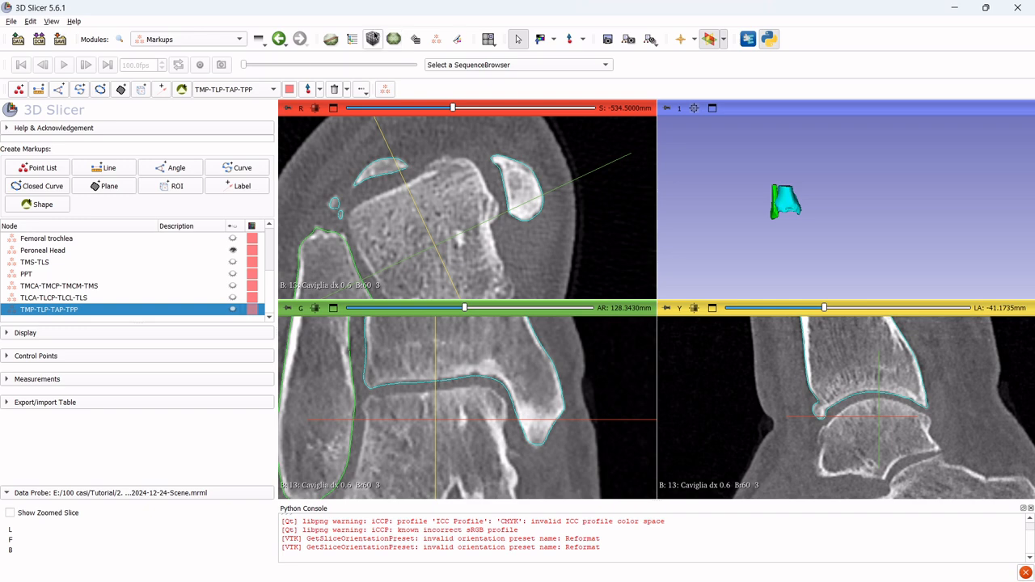
{"action": "left_click", "coordinate": [352, 39]}
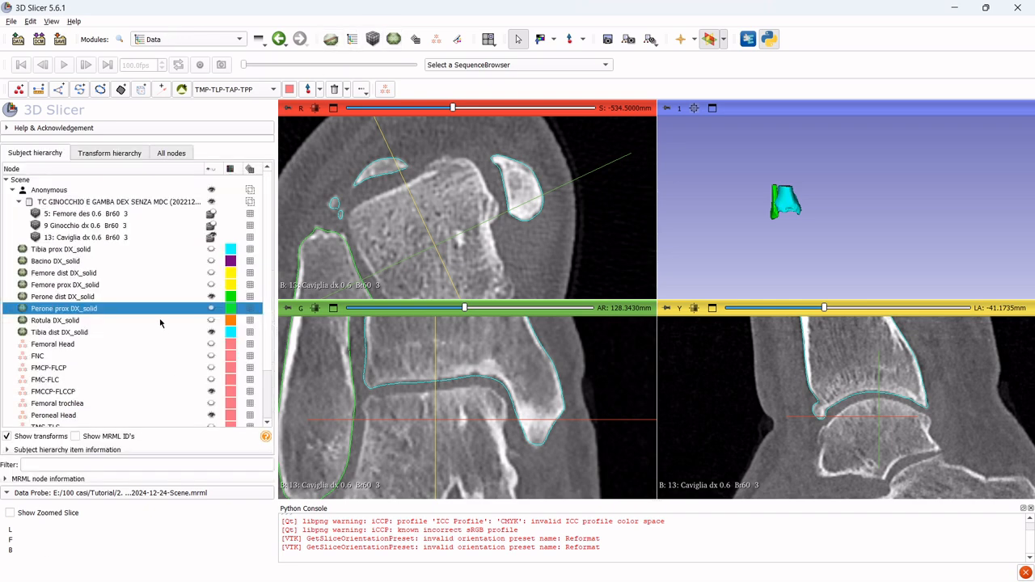
{"action": "scroll", "coordinate": [164, 326], "scroll_direction": "down", "scroll_amount": 2}
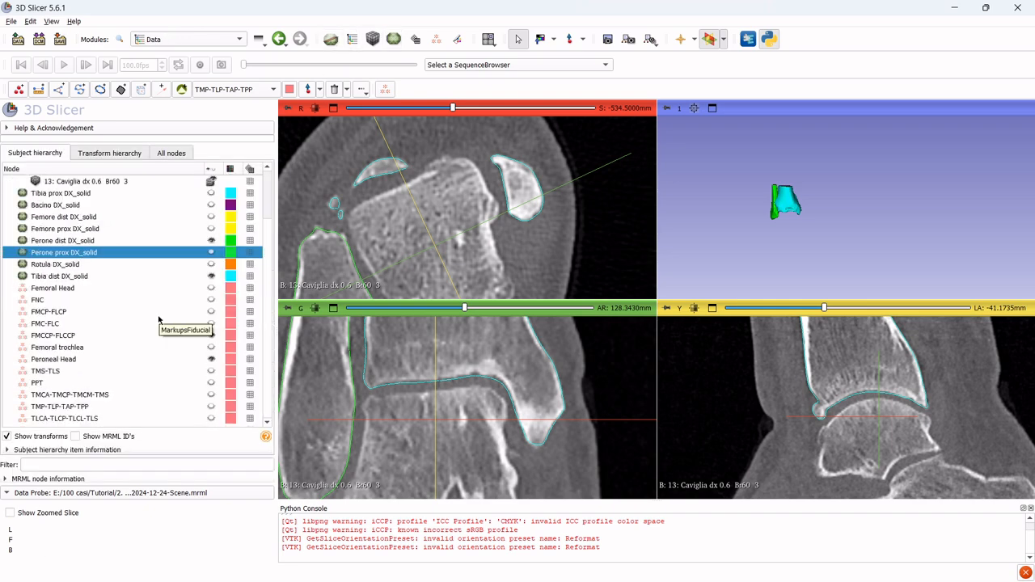
{"action": "left_click", "coordinate": [211, 193]}
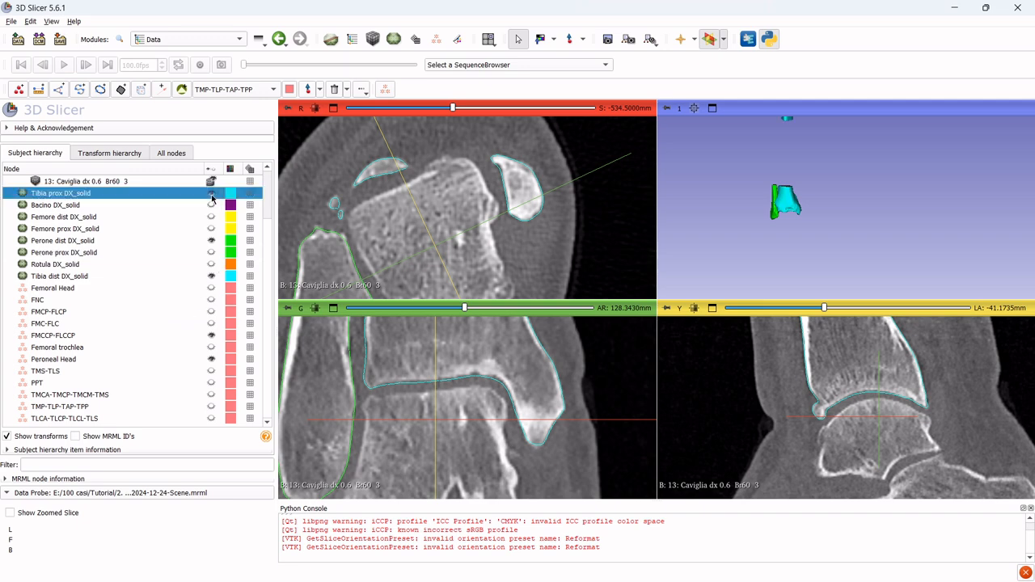
{"action": "left_click", "coordinate": [211, 204]}
{"action": "left_click", "coordinate": [212, 217]}
{"action": "left_click", "coordinate": [212, 229]}
{"action": "left_click", "coordinate": [212, 253]}
{"action": "left_click", "coordinate": [211, 264]}
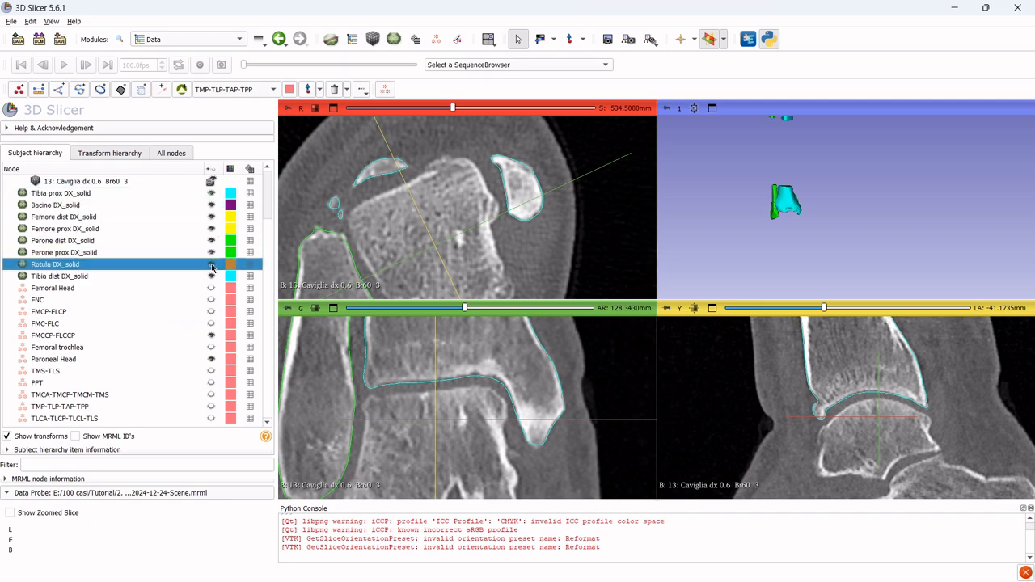
Open the save options for the scene and its unsaved data
{"action": "scroll", "coordinate": [210, 285], "scroll_direction": "up", "scroll_amount": 3}
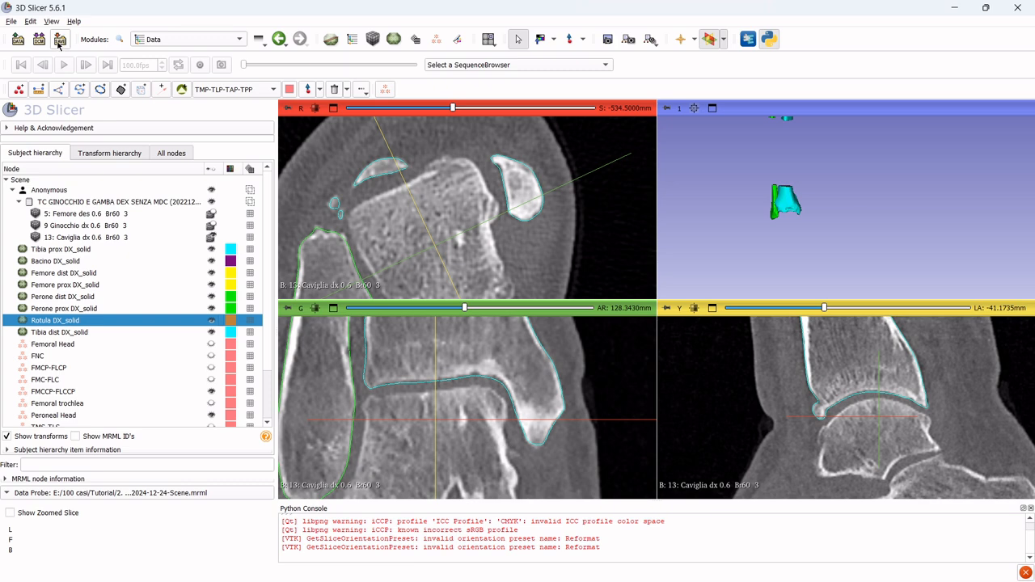
{"action": "left_click", "coordinate": [59, 40]}
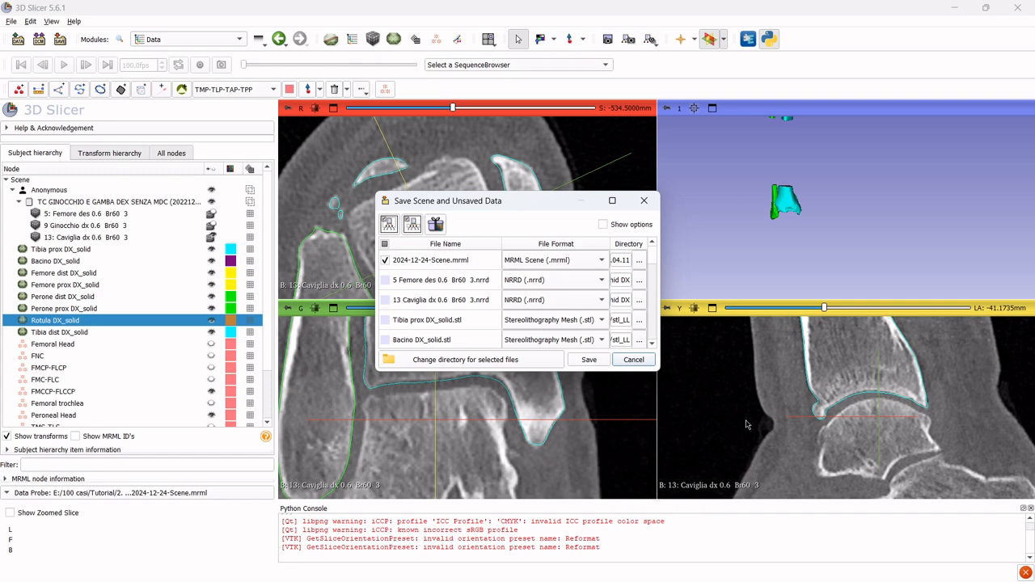